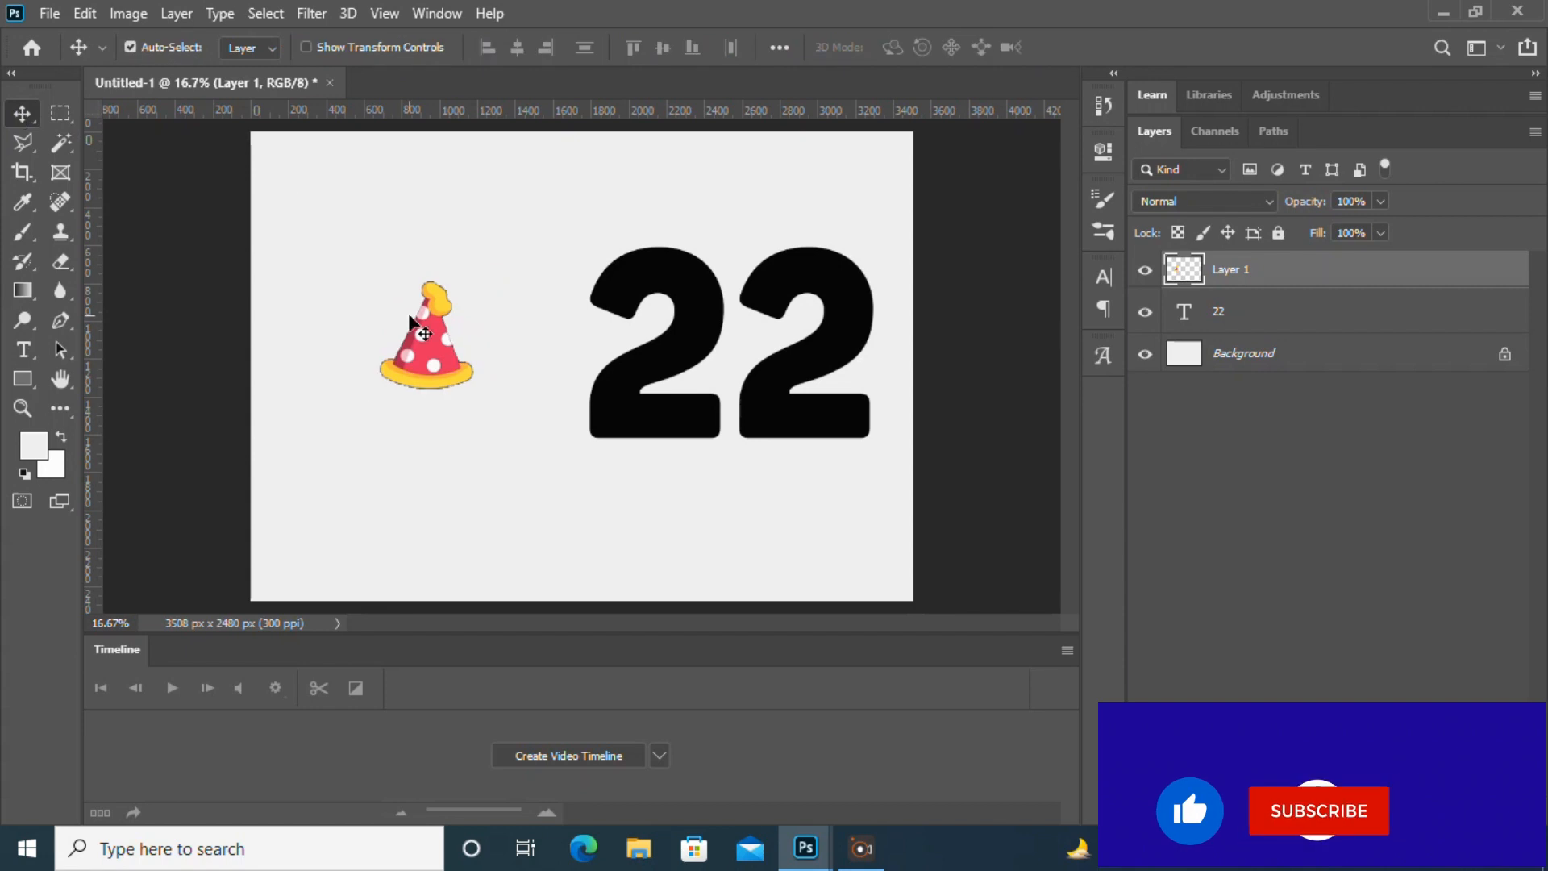
Step: Move and enlarge the party hat so it sits on top of the second 2 of 22
key(ctrl+t)
drag(854, 272, 861, 287)
drag(836, 260, 832, 253)
click(1122, 46)
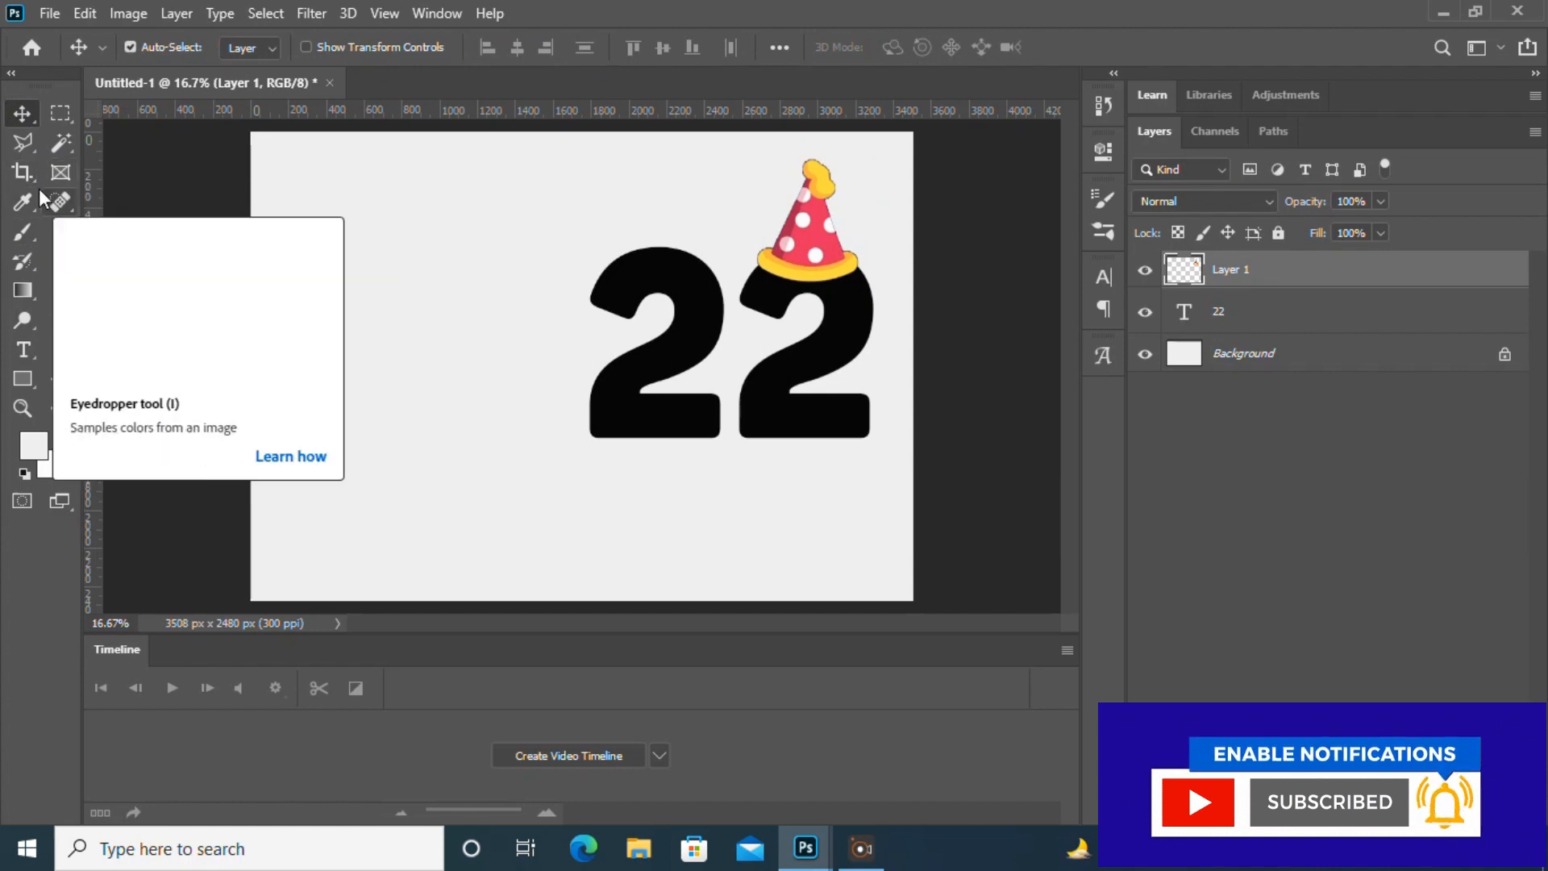
Step: Choose the Brush tool and set the foreground colour to dark grey #1c1c1c
click(23, 233)
click(33, 444)
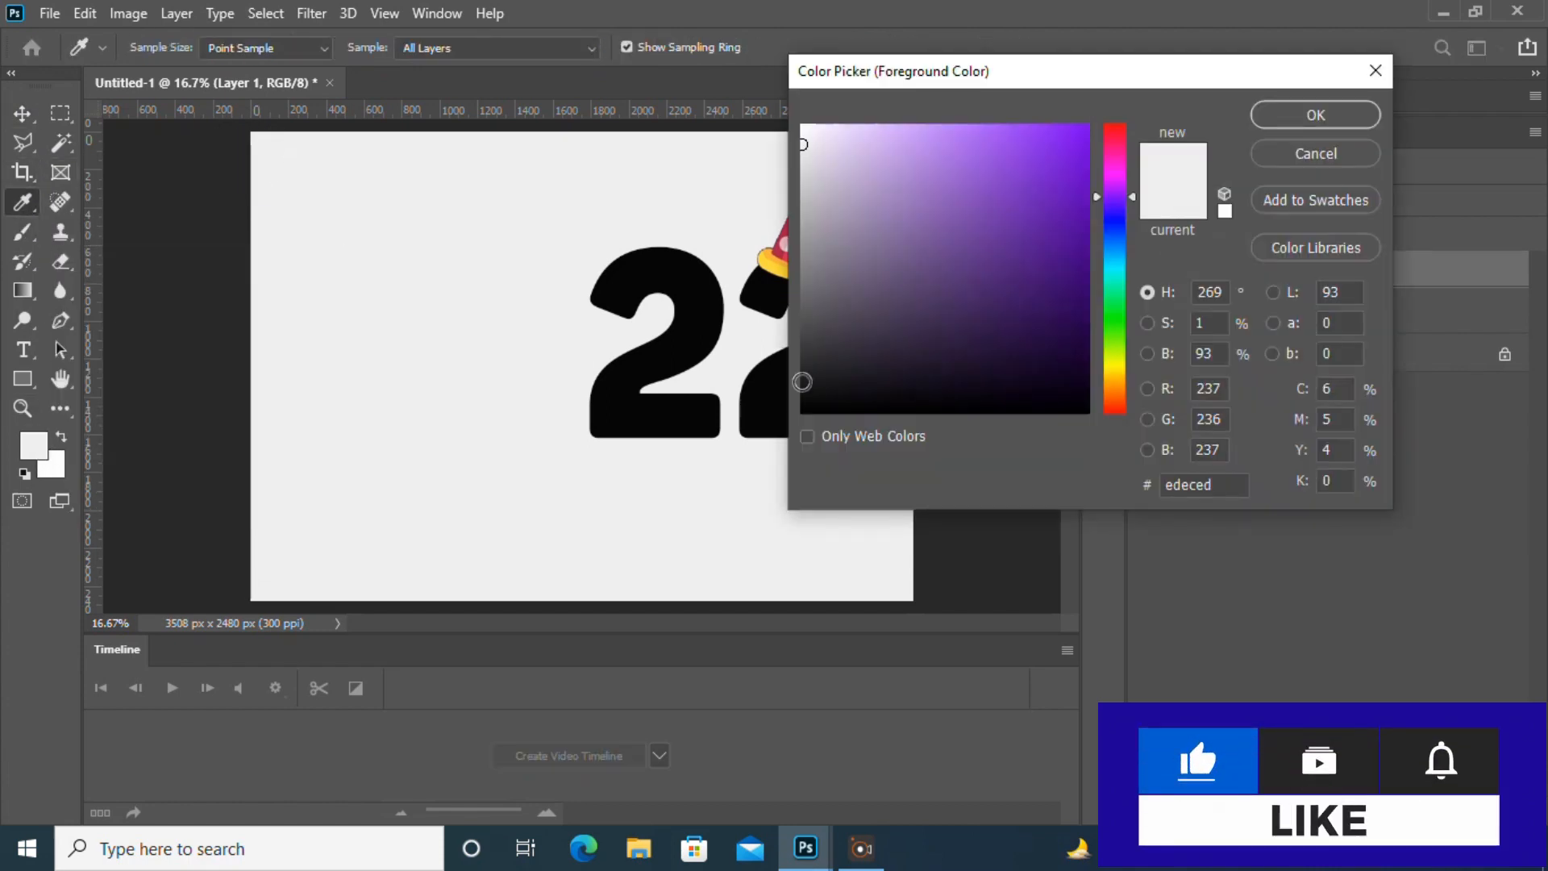
click(803, 381)
click(1314, 115)
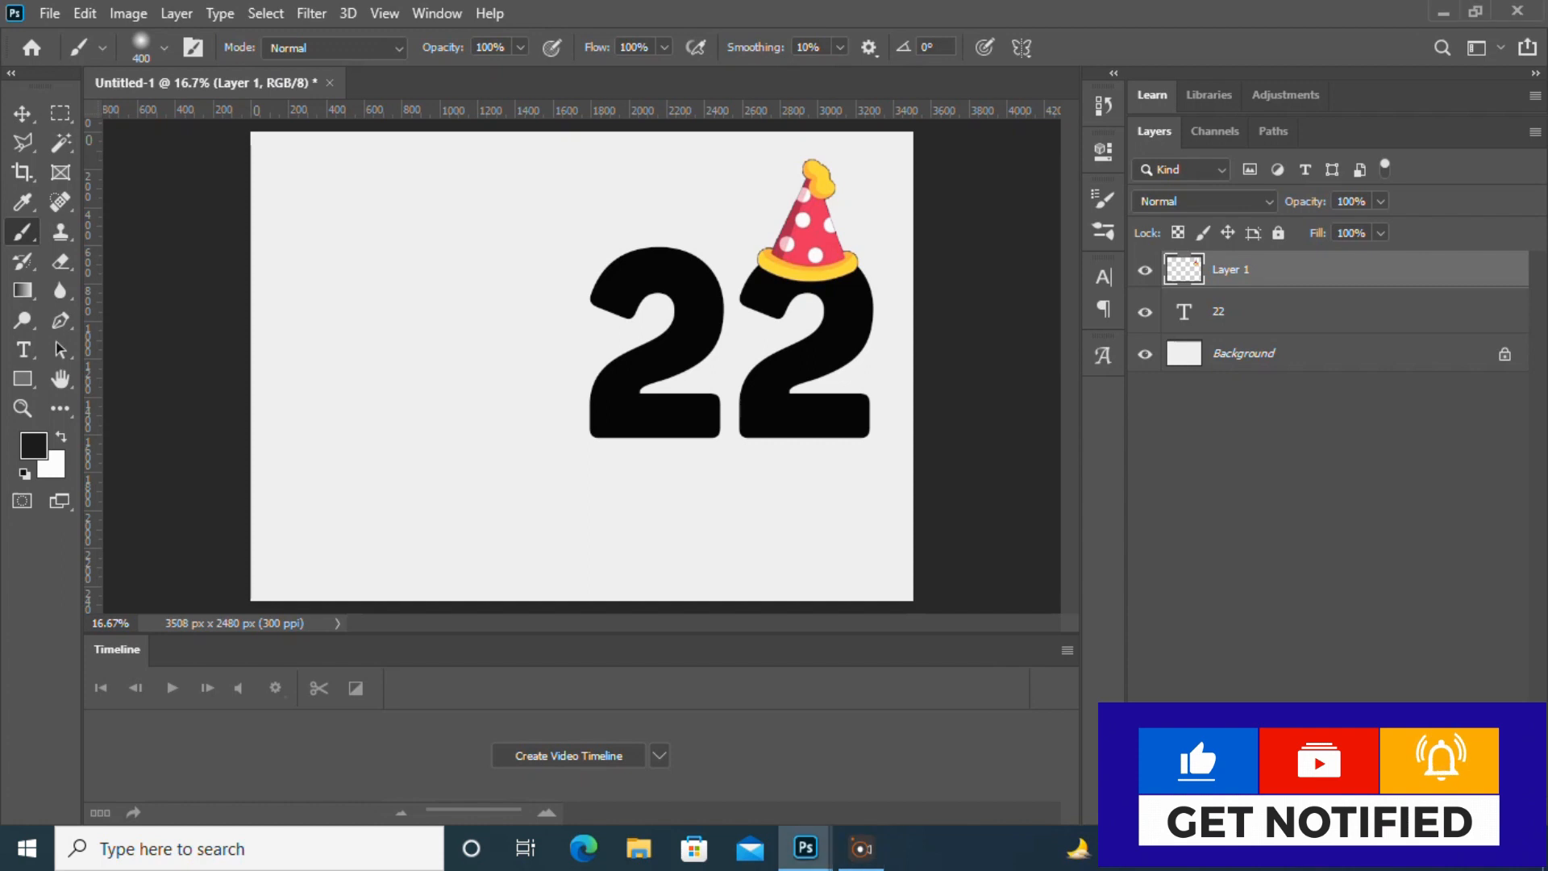
click(812, 459)
key(v)
key(ctrl+t)
drag(753, 159, 482, 142)
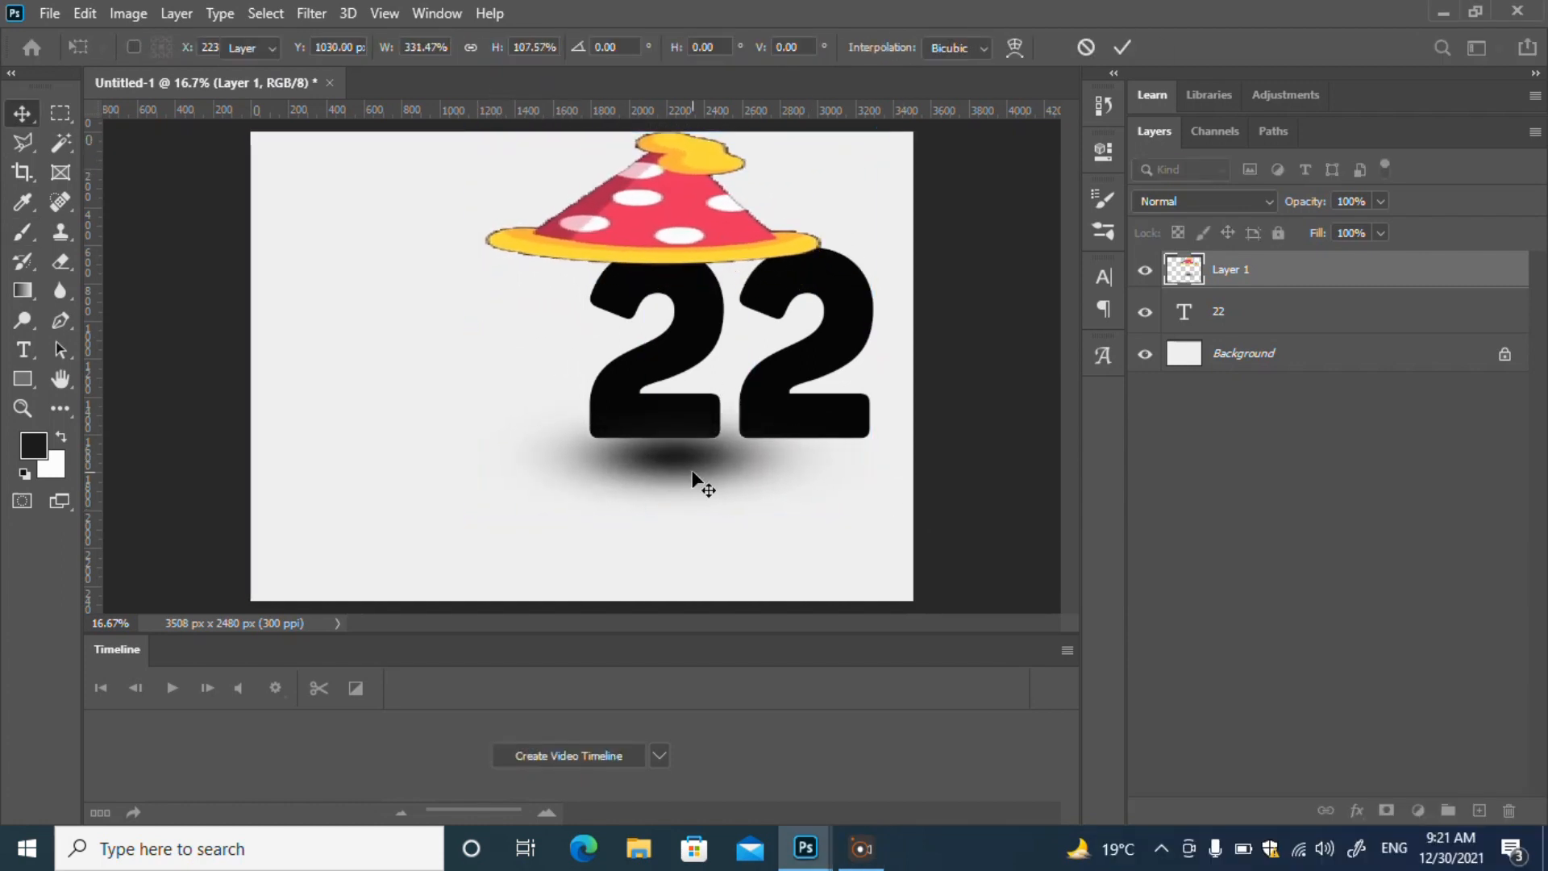
key(Return)
key(ctrl+z)
key(ctrl+z)
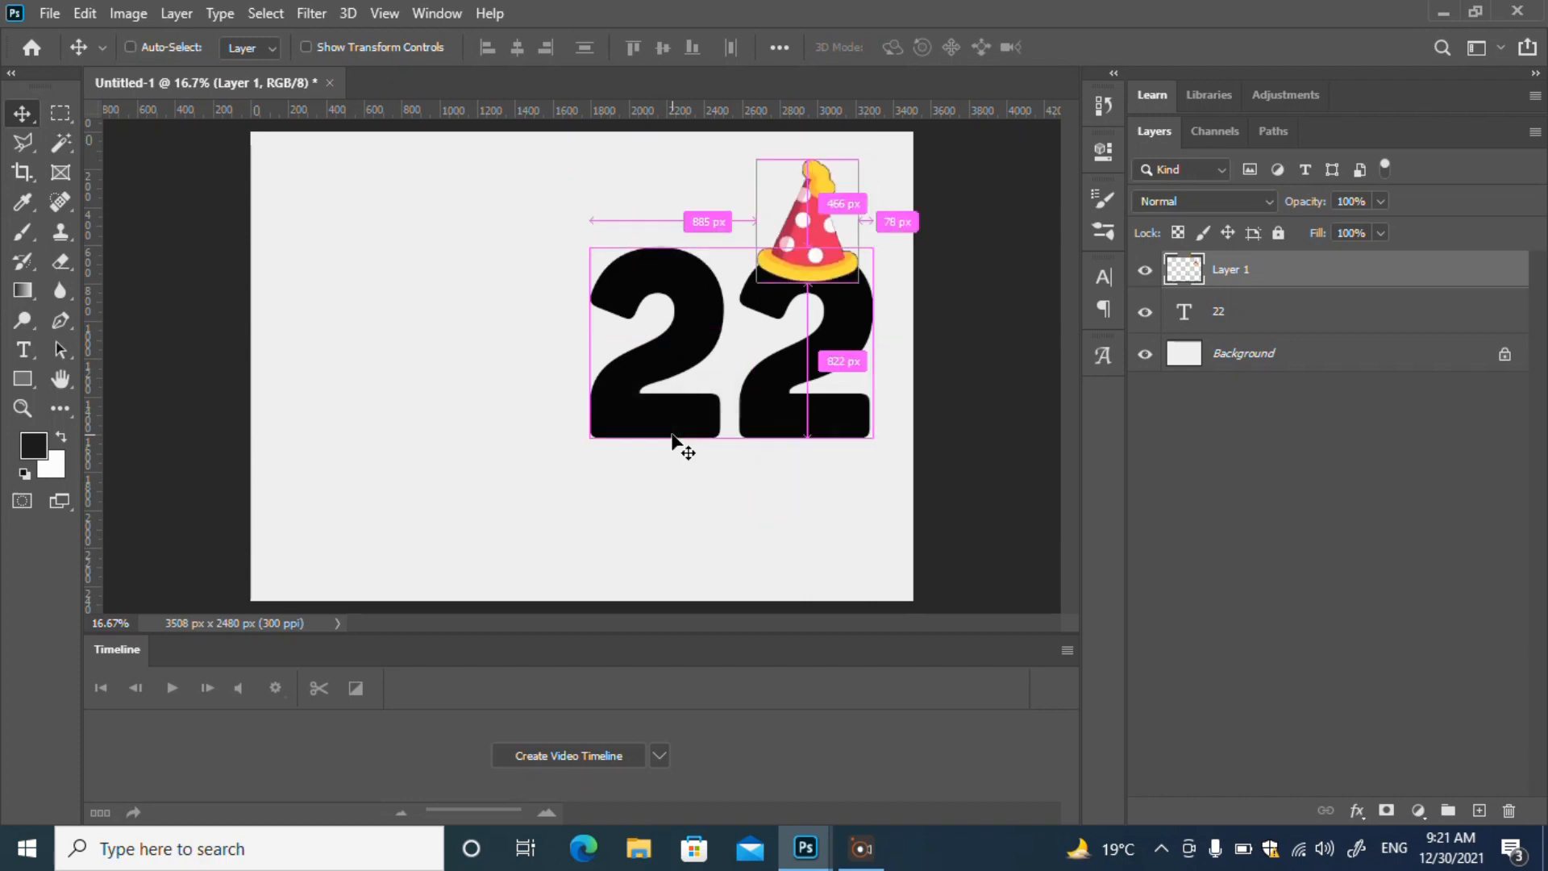
Step: Paint a soft dark spot on a new layer, flatten it into a shadow and place a copy under each 2
click(23, 233)
key(ctrl+t)
drag(746, 535, 637, 466)
drag(798, 444, 692, 452)
click(1121, 48)
key(v)
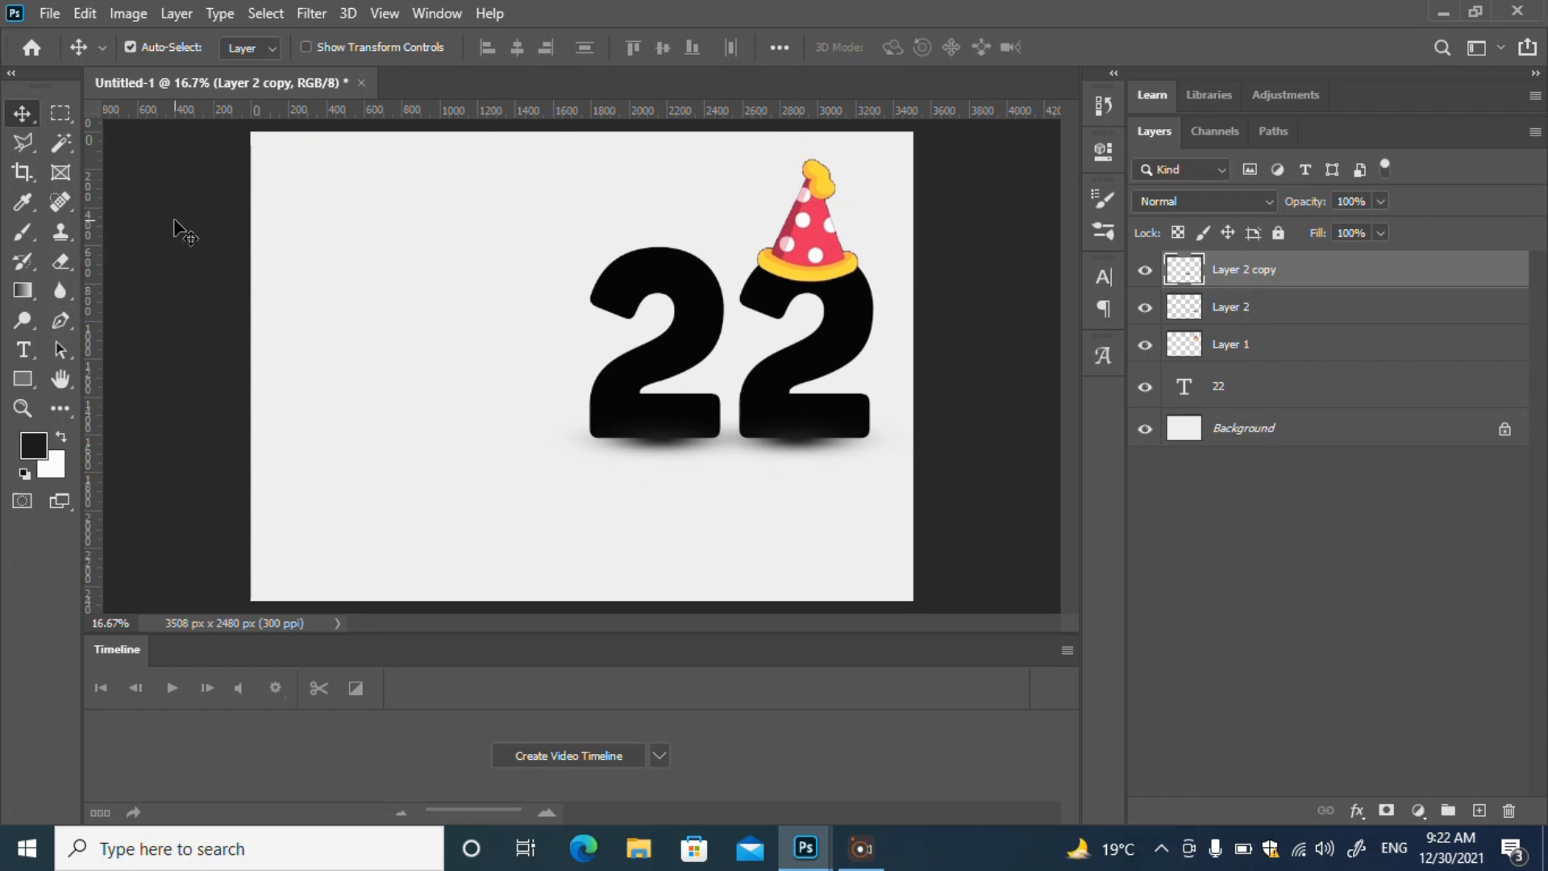
Step: Draw a dark rectangle about 3563 × 2504 px over the canvas and give its right part a red-to-dark-red gradient
click(1478, 812)
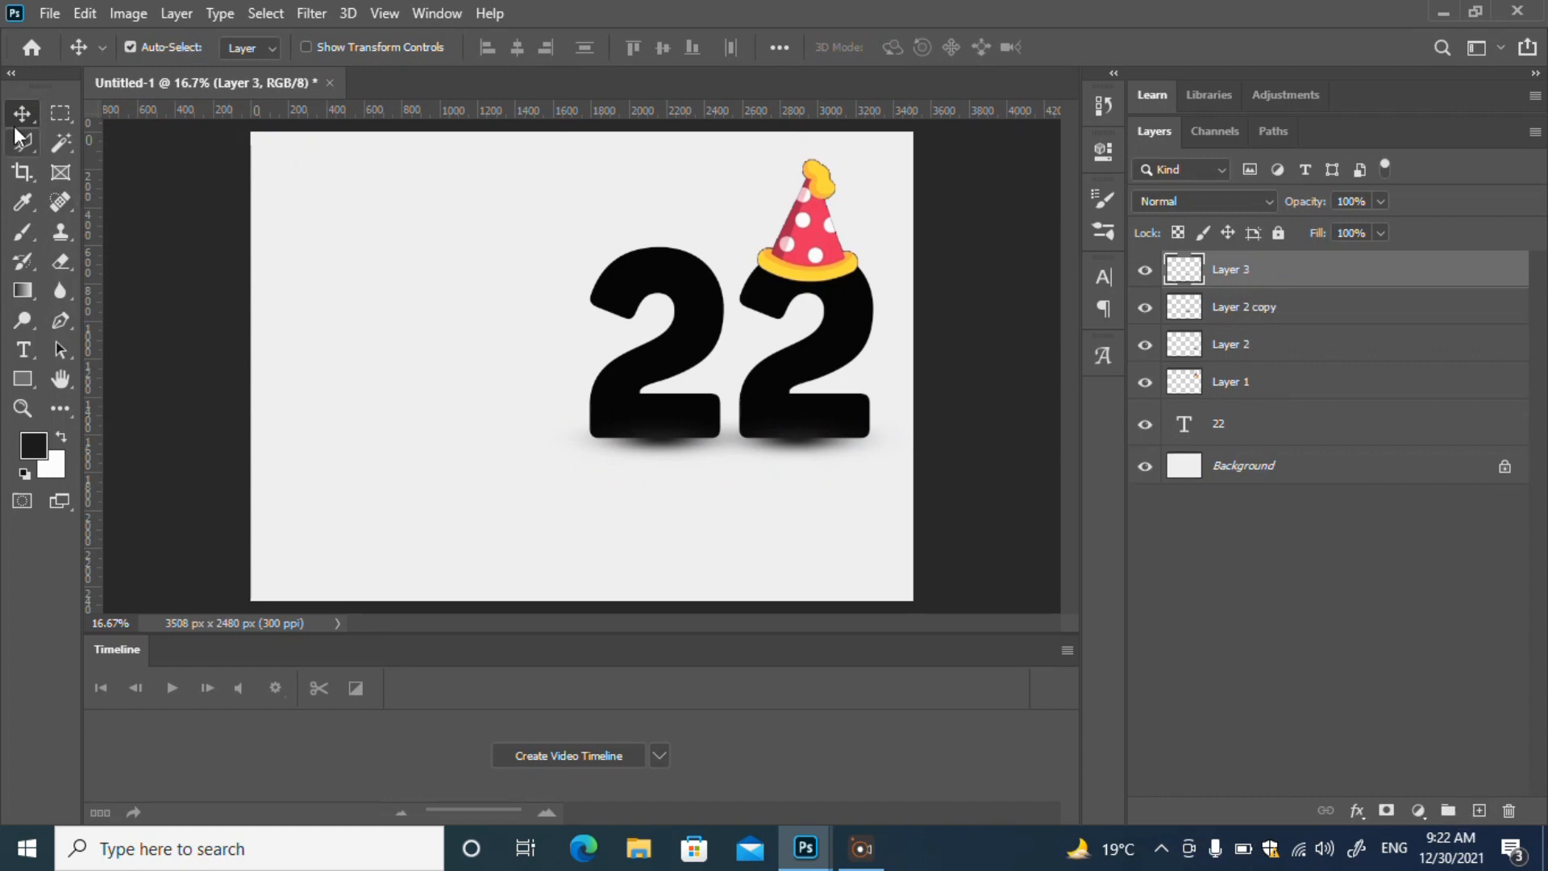
click(23, 379)
drag(254, 127, 926, 603)
click(13, 107)
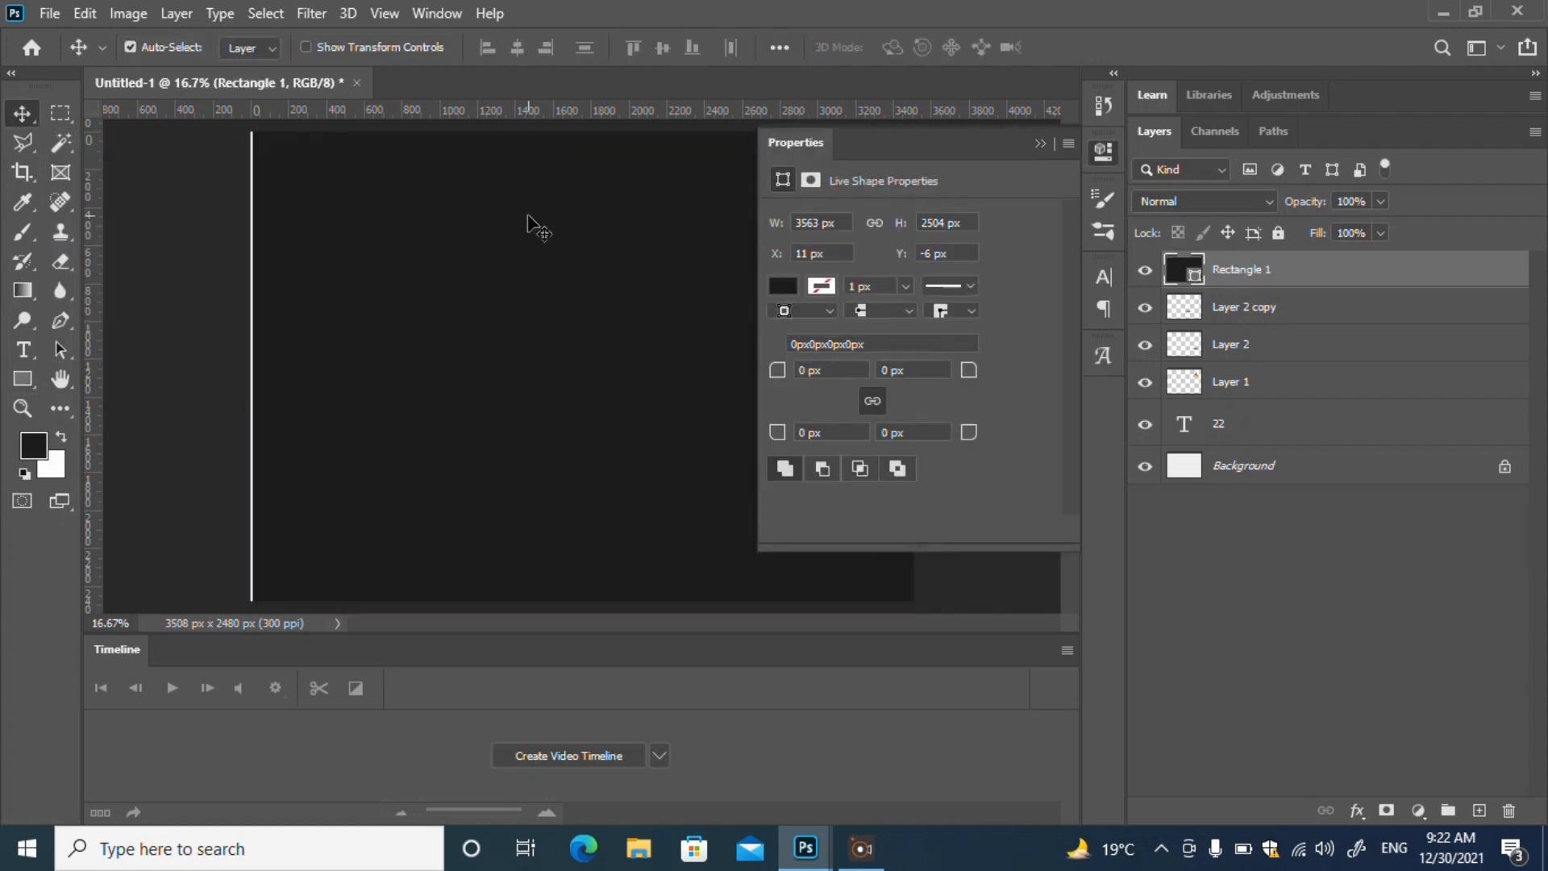
click(1039, 145)
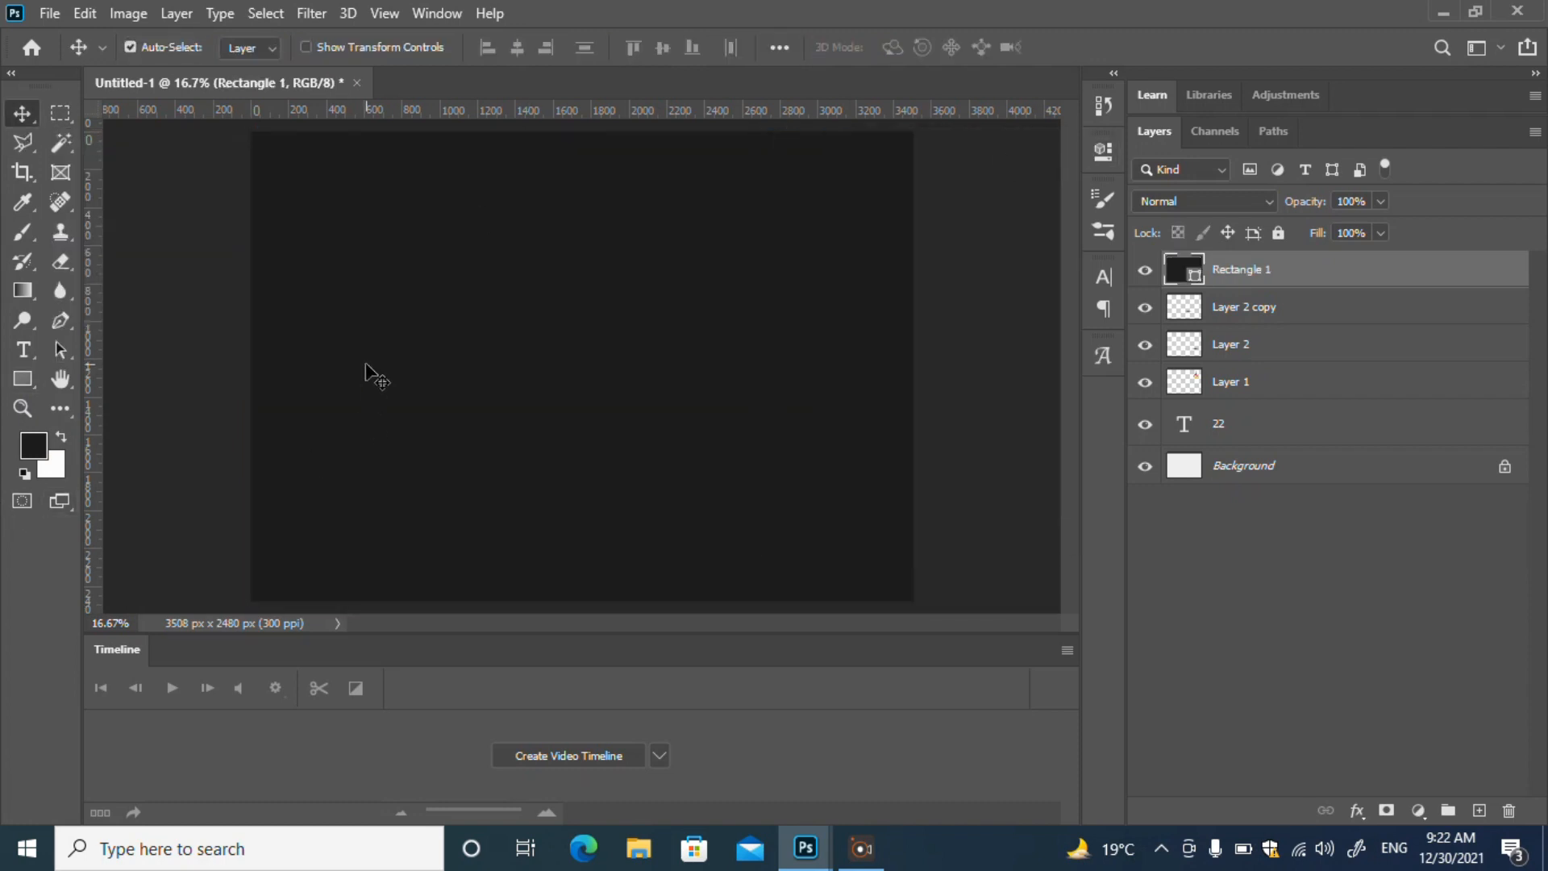
key(m)
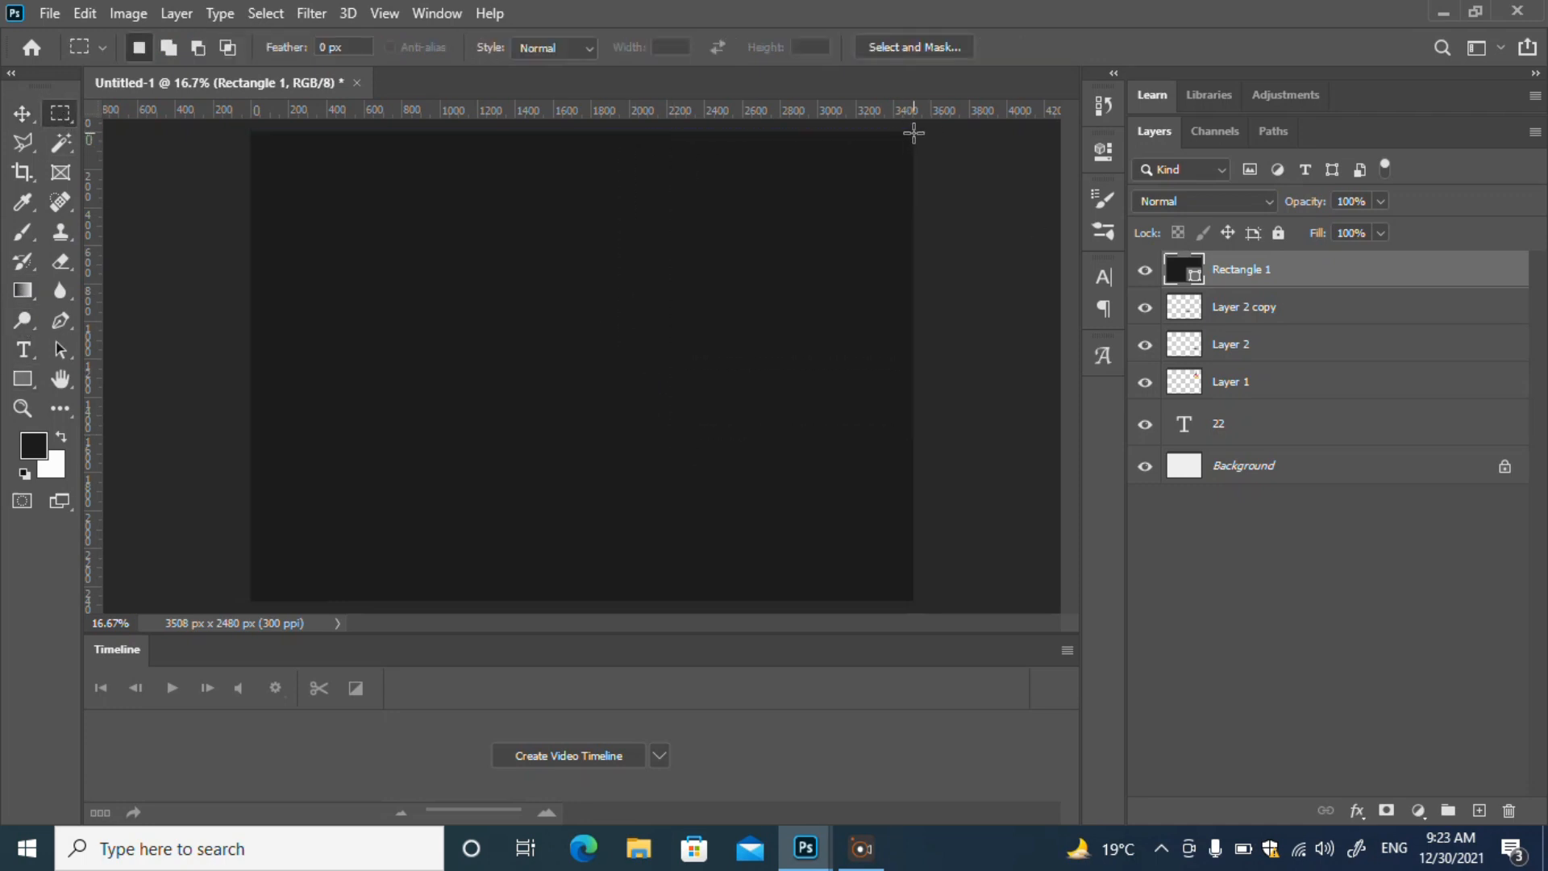
drag(470, 570, 616, 620)
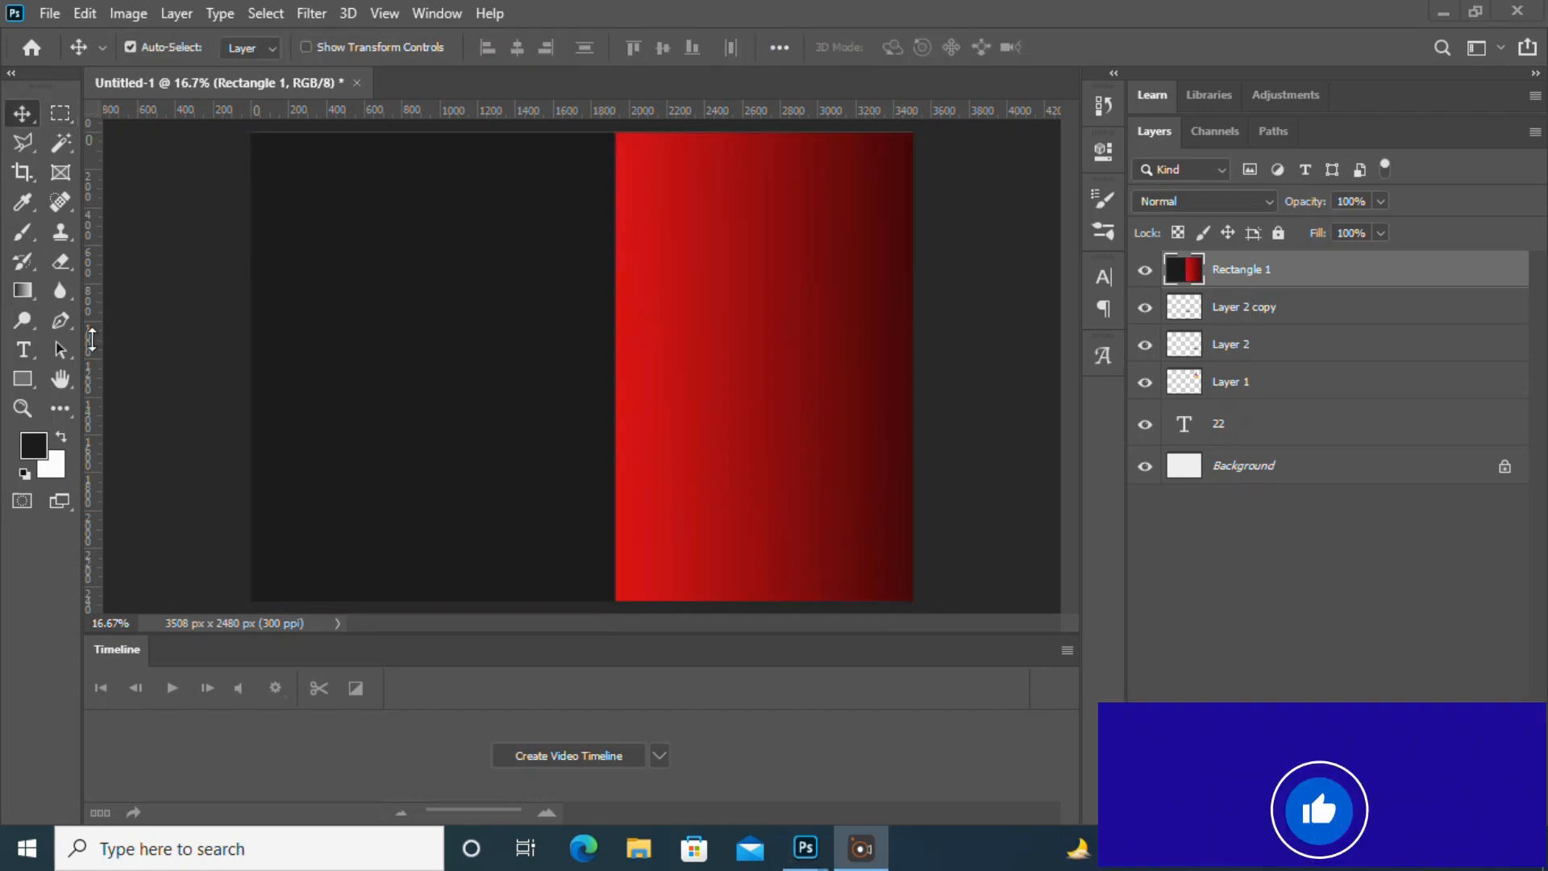
Step: Add the horizontal text 2021 on the dark area in Panton Black Caps at 120 pt
right_click(23, 349)
click(104, 376)
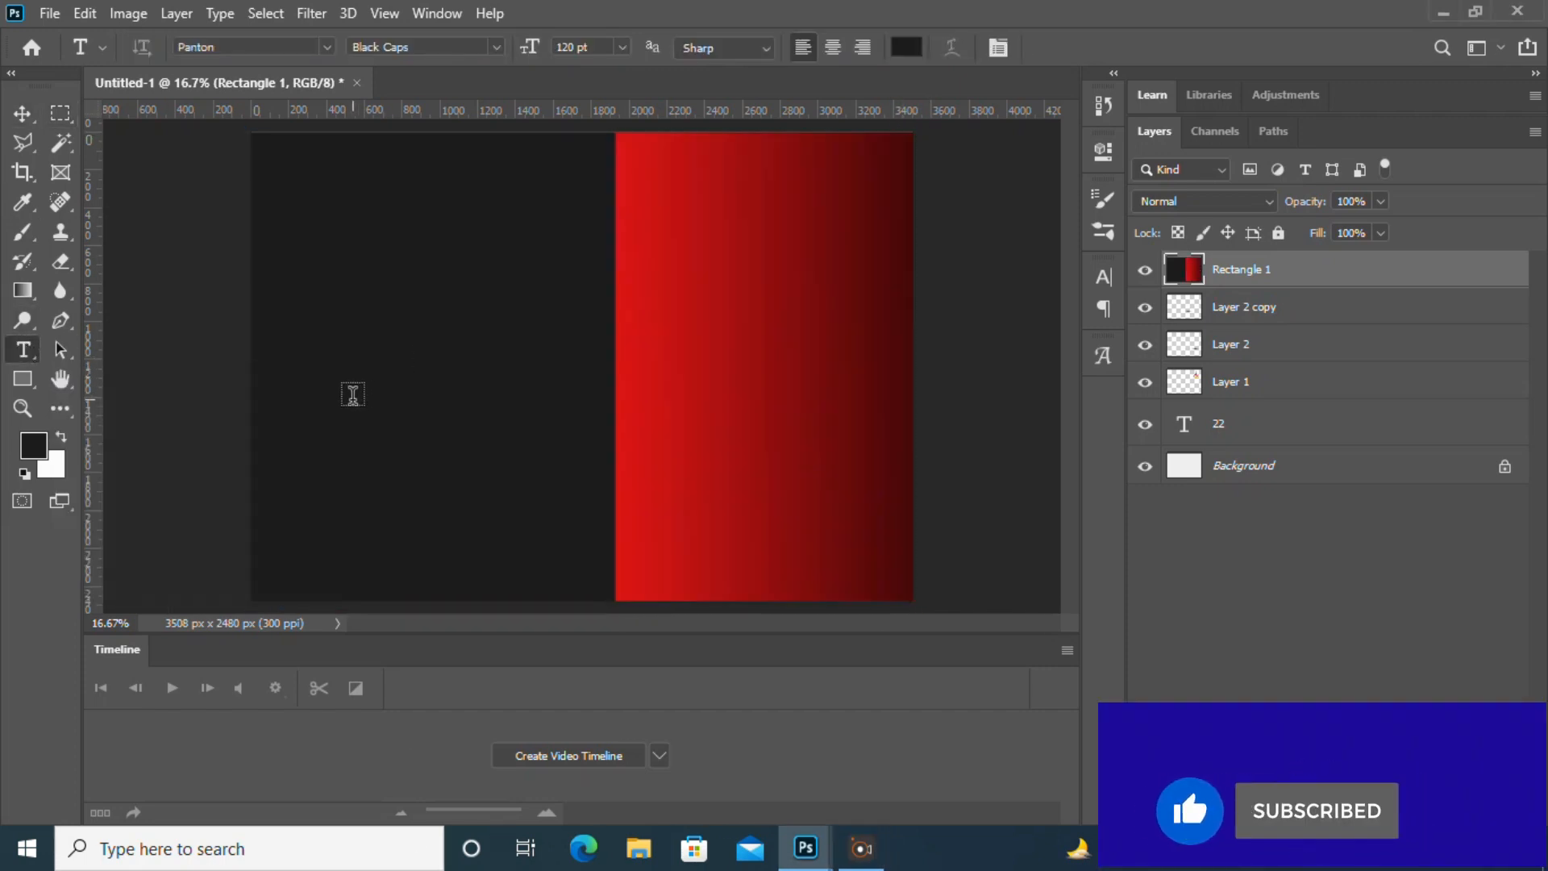
click(352, 395)
text(2021)
Step: Set the colour of the whole 2021 text to near-white #fbfafc and commit the text
key(ctrl+a)
click(907, 47)
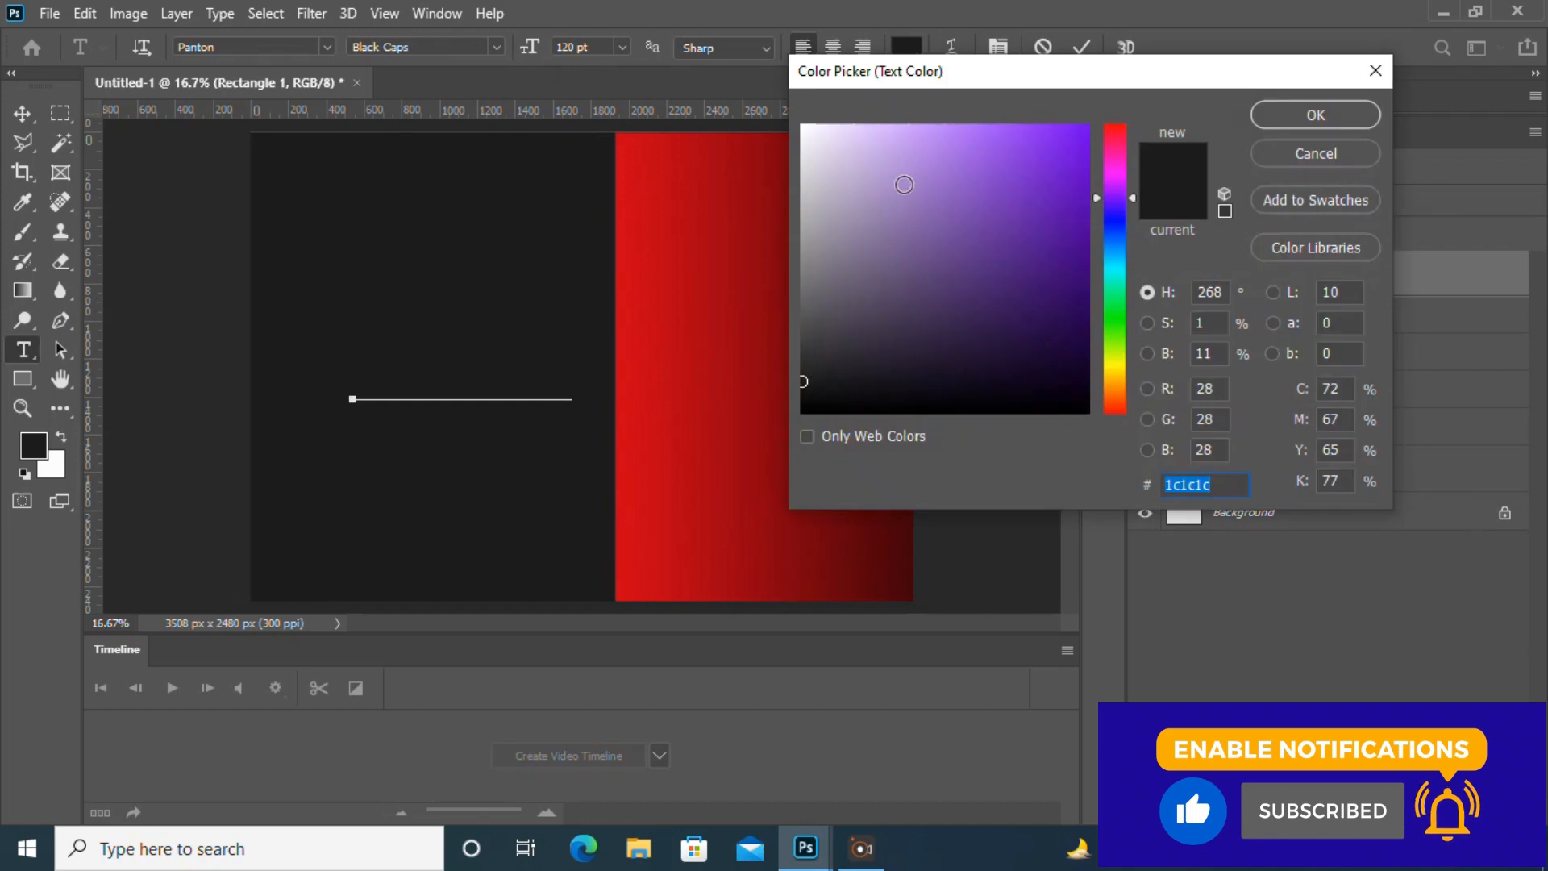
click(807, 409)
click(1357, 118)
click(907, 47)
click(803, 126)
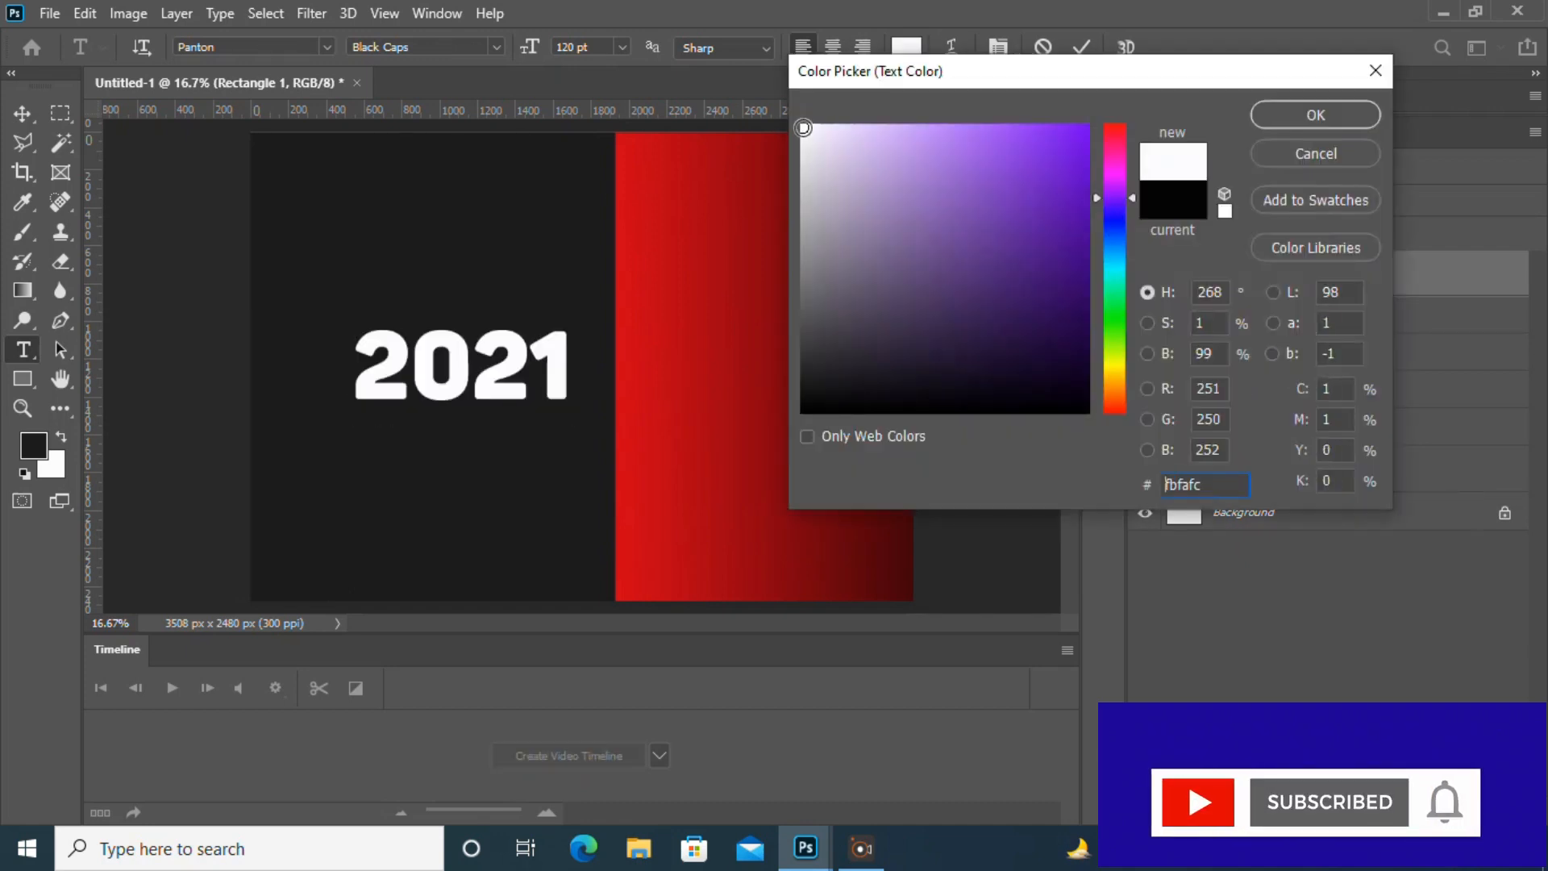
key(Return)
click(1082, 47)
Step: Scale the 2021 text to about 2130 × 1238 px with Free Transform
key(v)
key(ctrl+t)
drag(353, 318, 279, 231)
drag(571, 422, 684, 463)
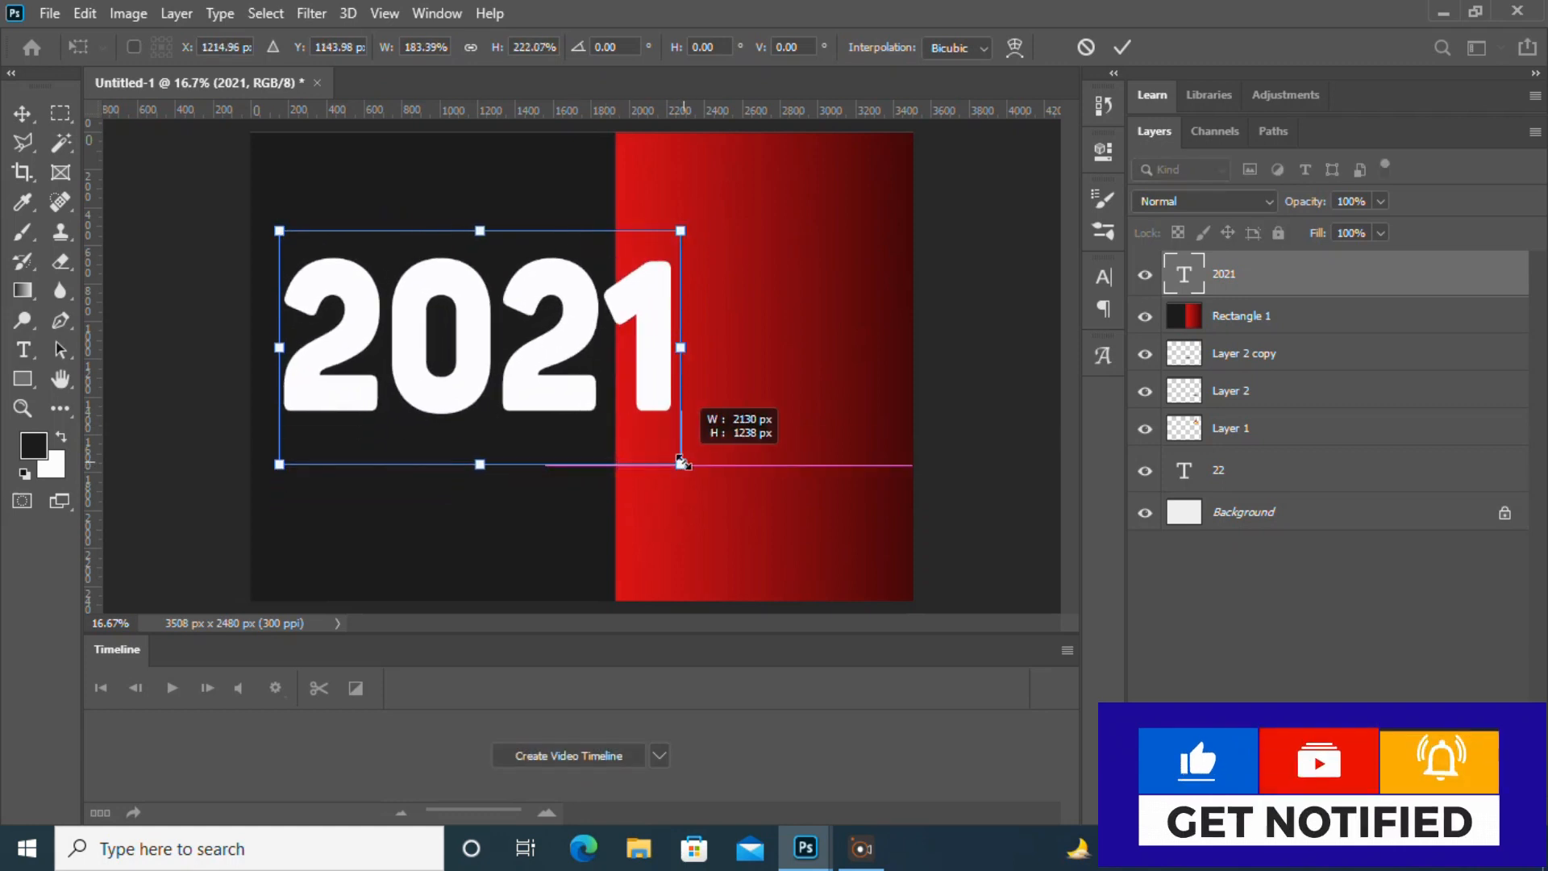
Step: Hide Rectangle 1 and enlarge and shift the 2021 text over the black 22 as a size reference
click(1144, 316)
drag(677, 464, 731, 498)
drag(607, 317, 671, 319)
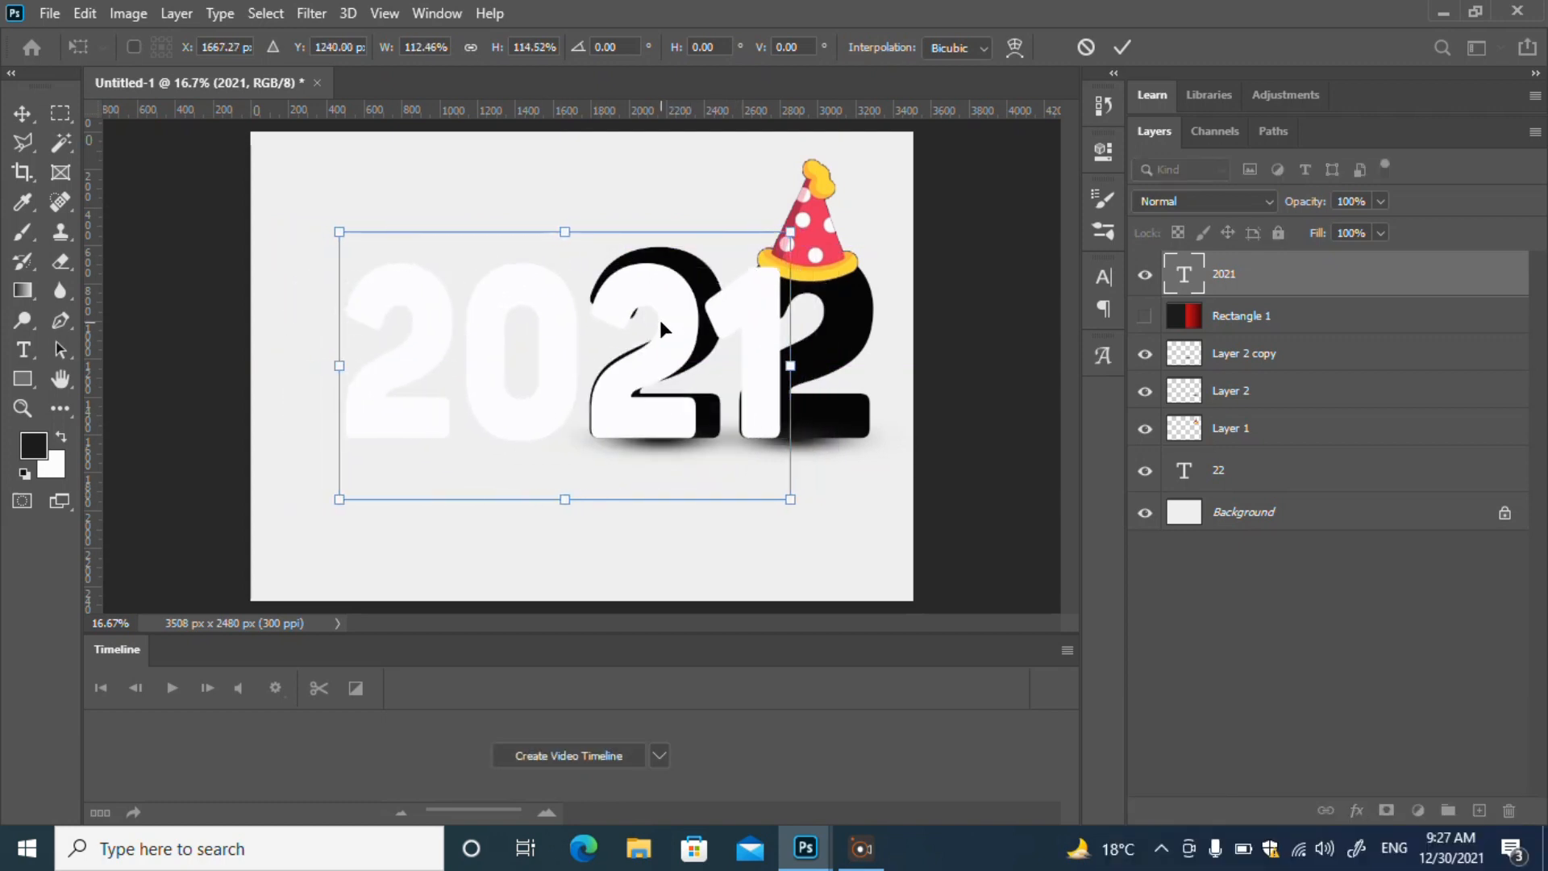
drag(563, 241, 562, 226)
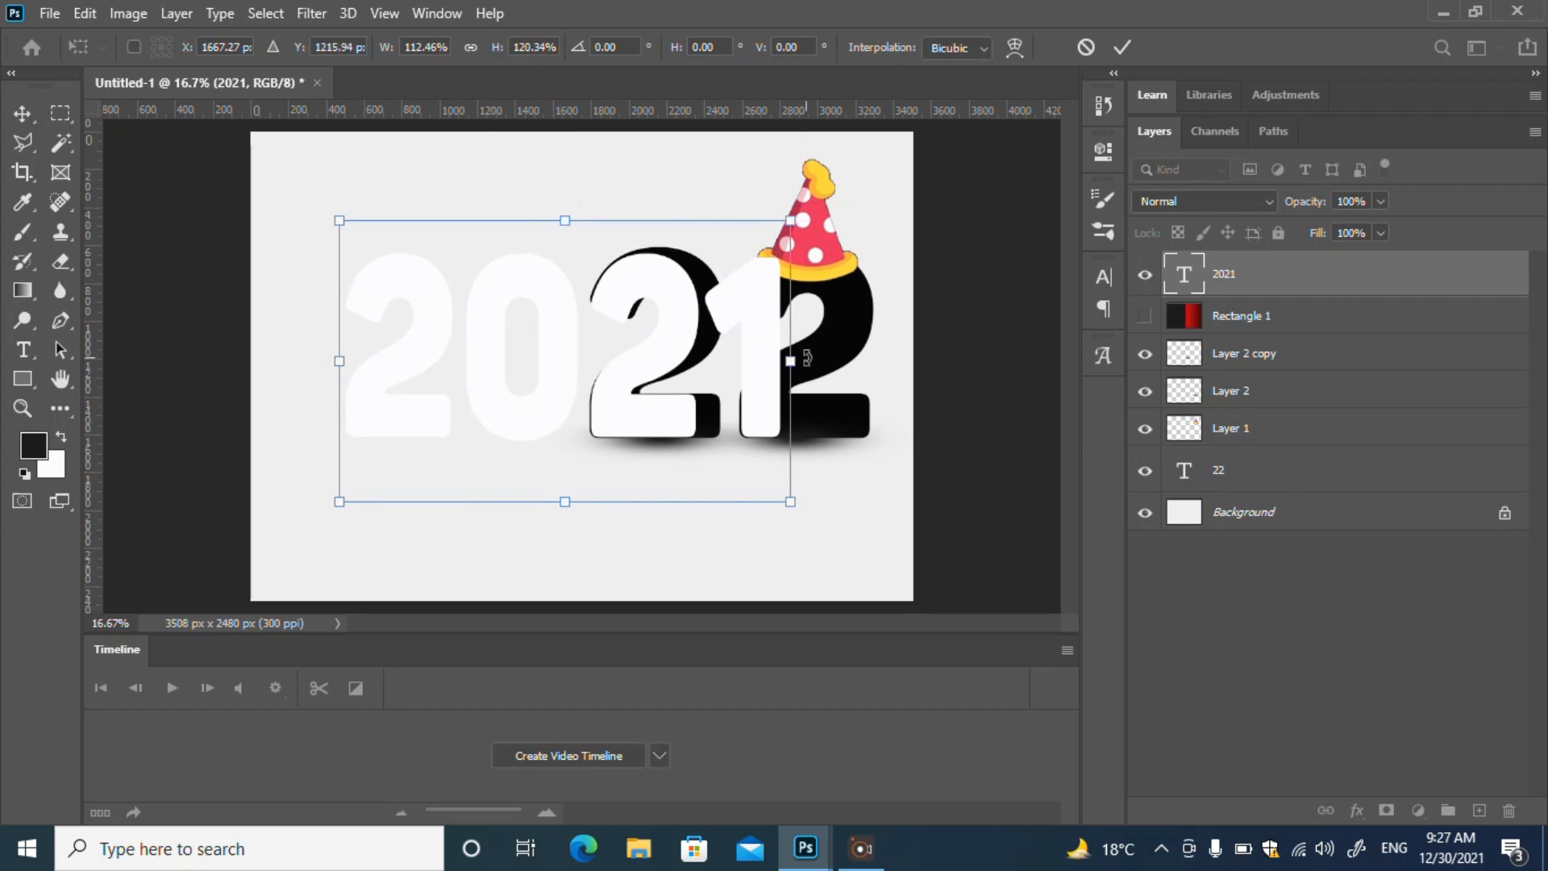
drag(792, 362, 846, 362)
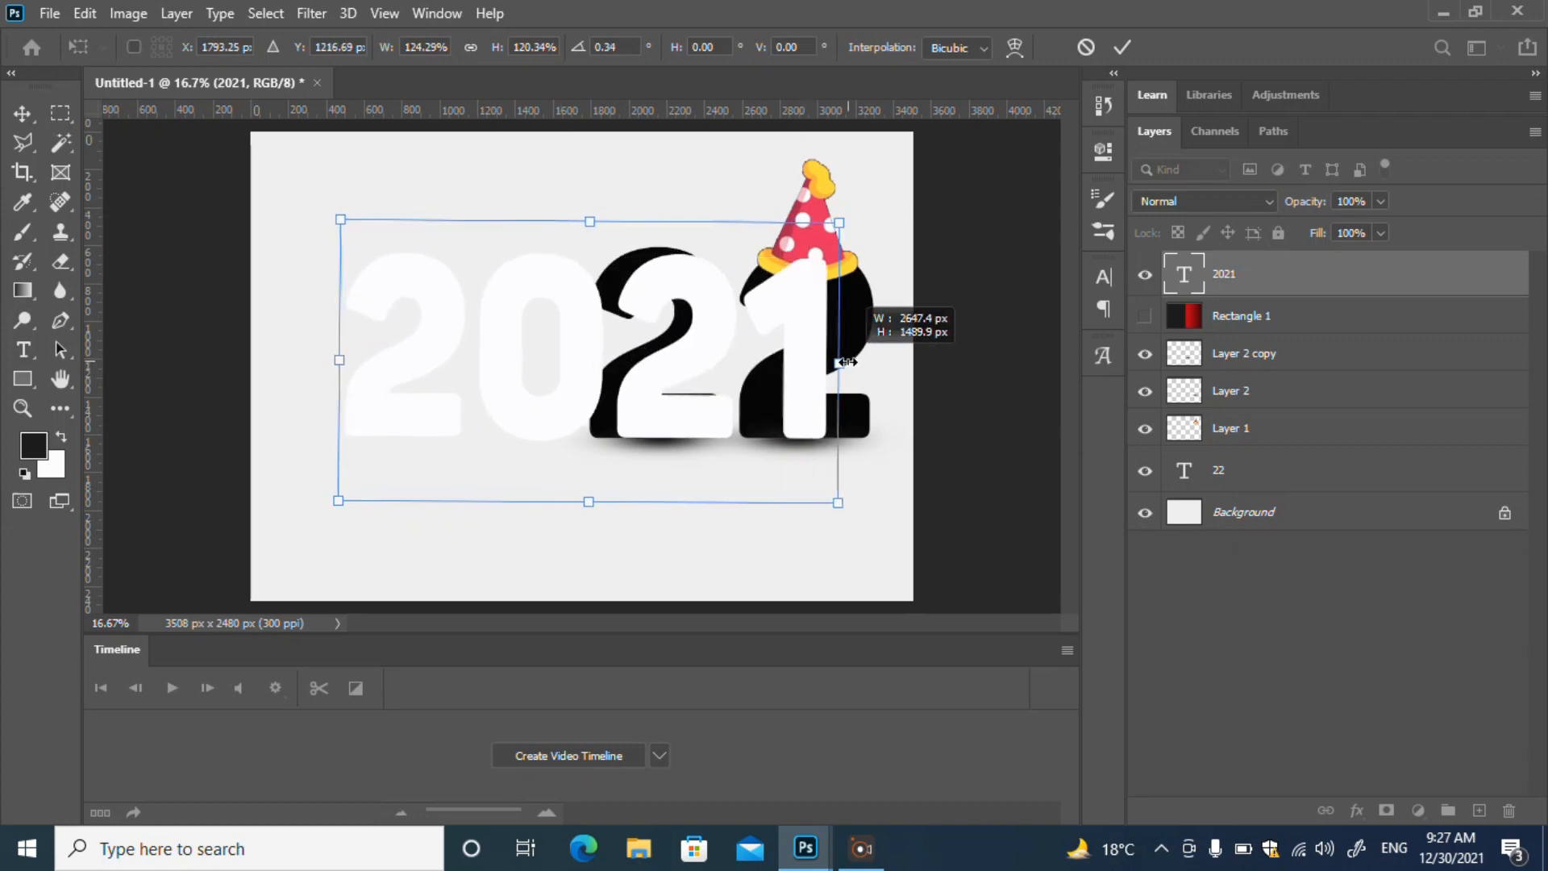
Step: Fine-tune the 2021 text so its second 2 matches the first black 2, apply the transform and show Rectangle 1
drag(681, 365, 660, 355)
drag(807, 220, 836, 219)
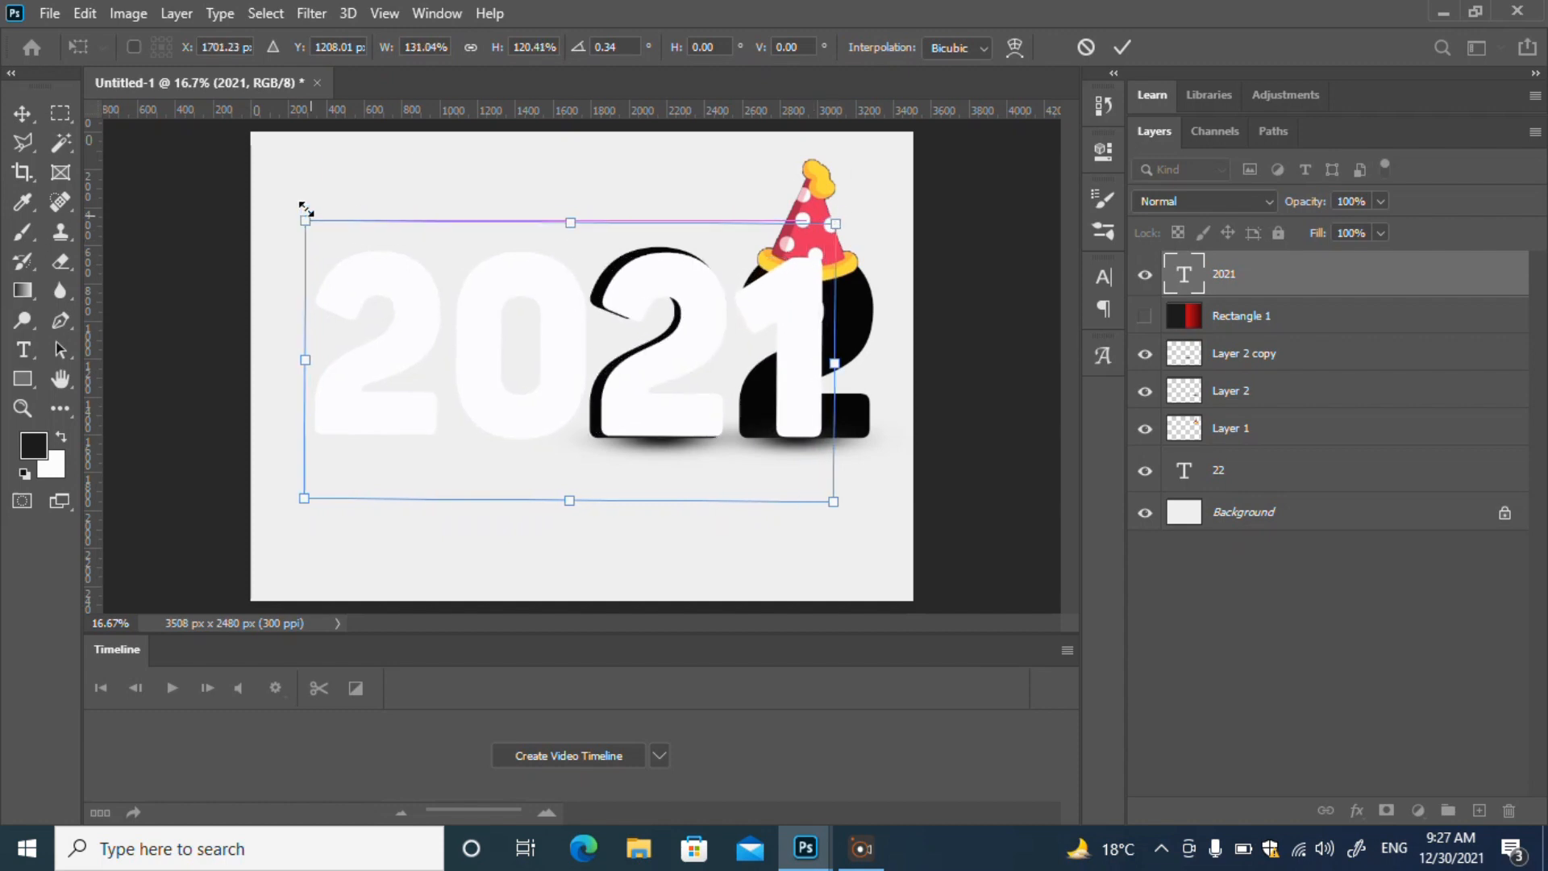
drag(306, 208, 284, 203)
key(Return)
click(1145, 315)
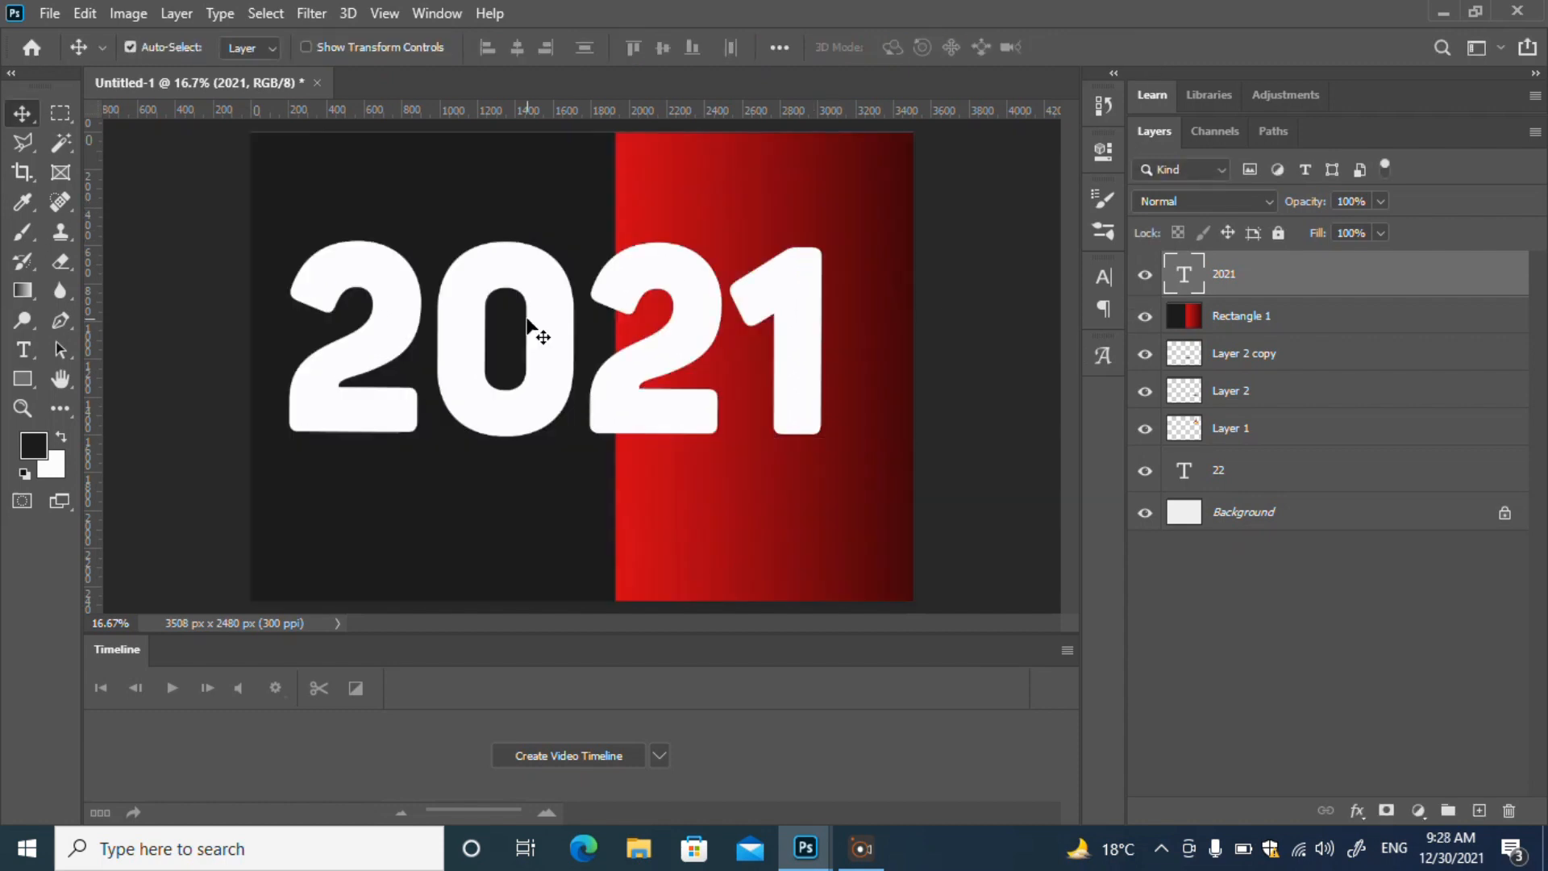
Step: Reposition the 2021 text with Rectangle 1 hidden until its second 2 covers the first black 2, then show Rectangle 1
drag(513, 413, 529, 423)
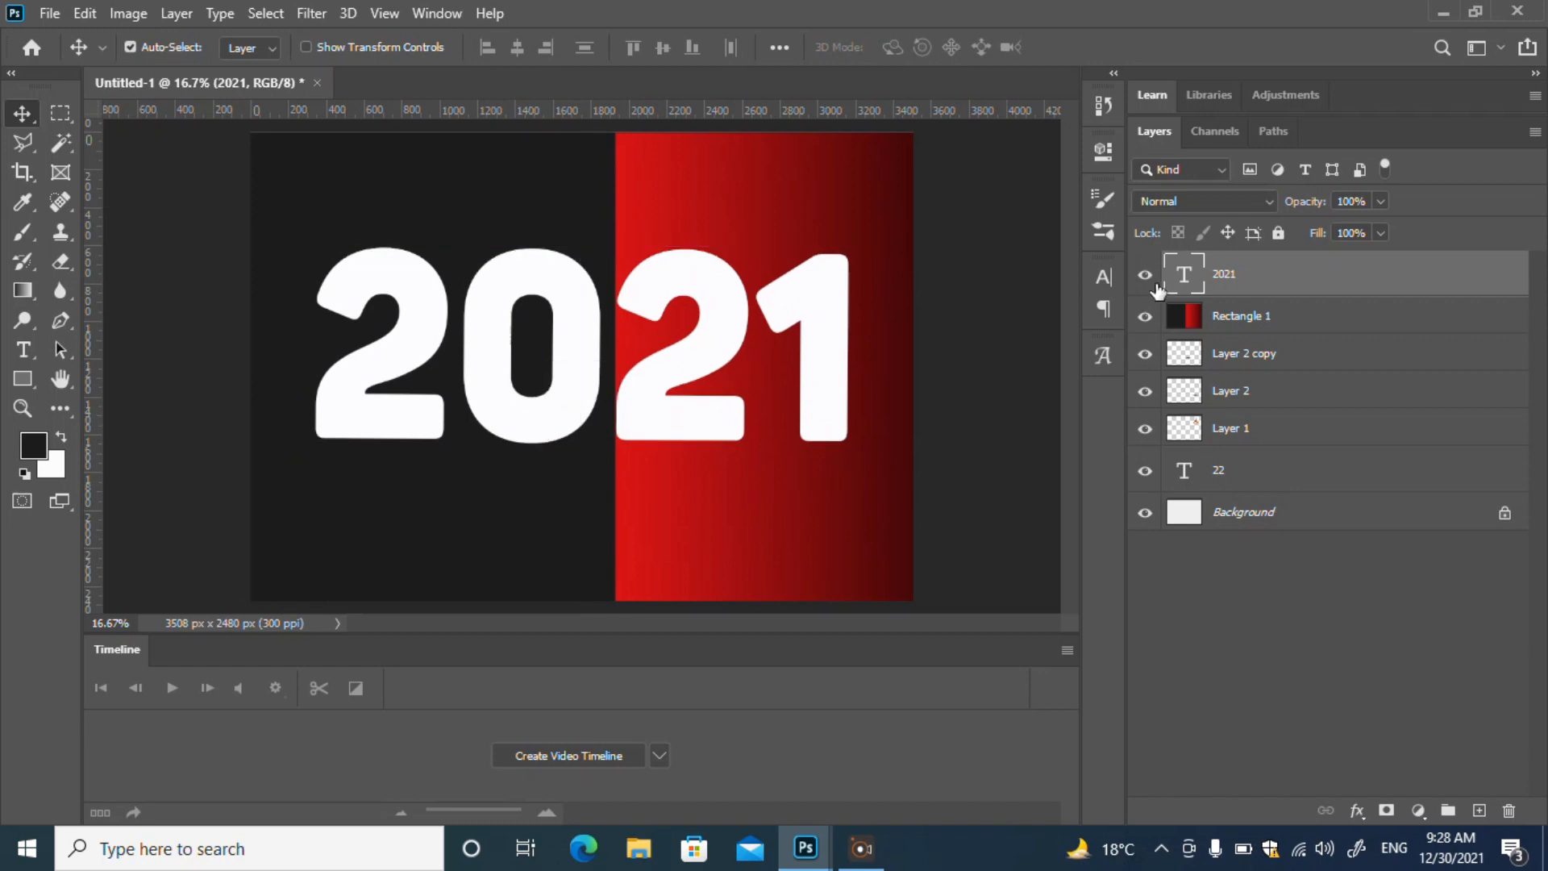
click(1145, 316)
key(shift+Left)
key(shift+Left)
key(shift+Left)
key(shift+Left)
key(shift+Left)
key(shift+Left)
key(shift+Left)
key(shift+Left)
key(shift+Left)
key(shift+Left)
key(shift+Left)
key(shift+Left)
key(shift+Left)
key(shift+Left)
key(shift+Left)
key(shift+Left)
key(shift+Left)
key(shift+Left)
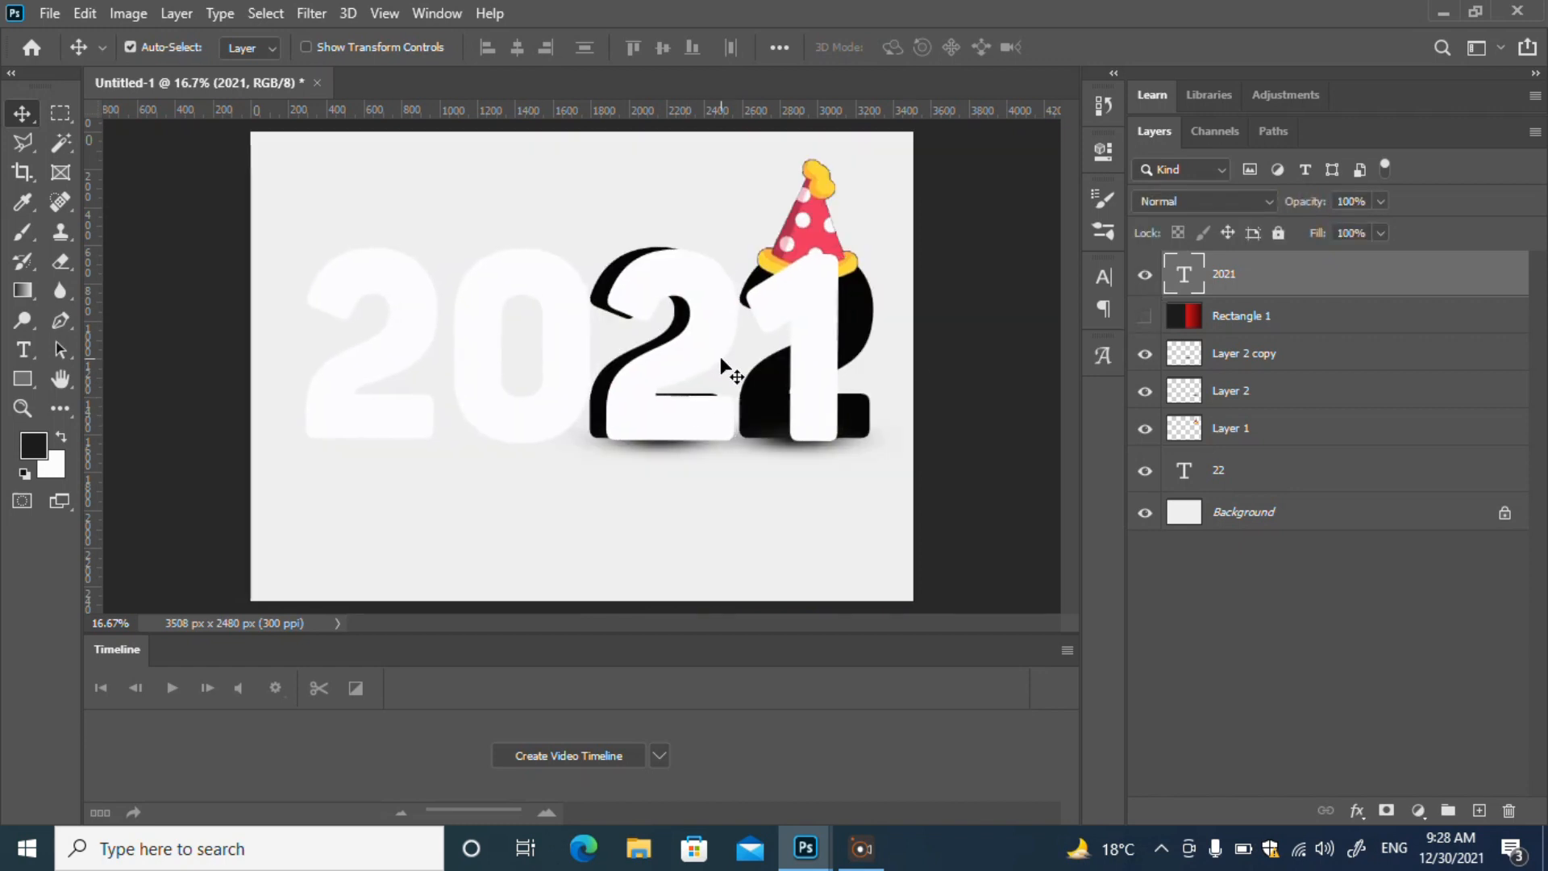
click(1145, 315)
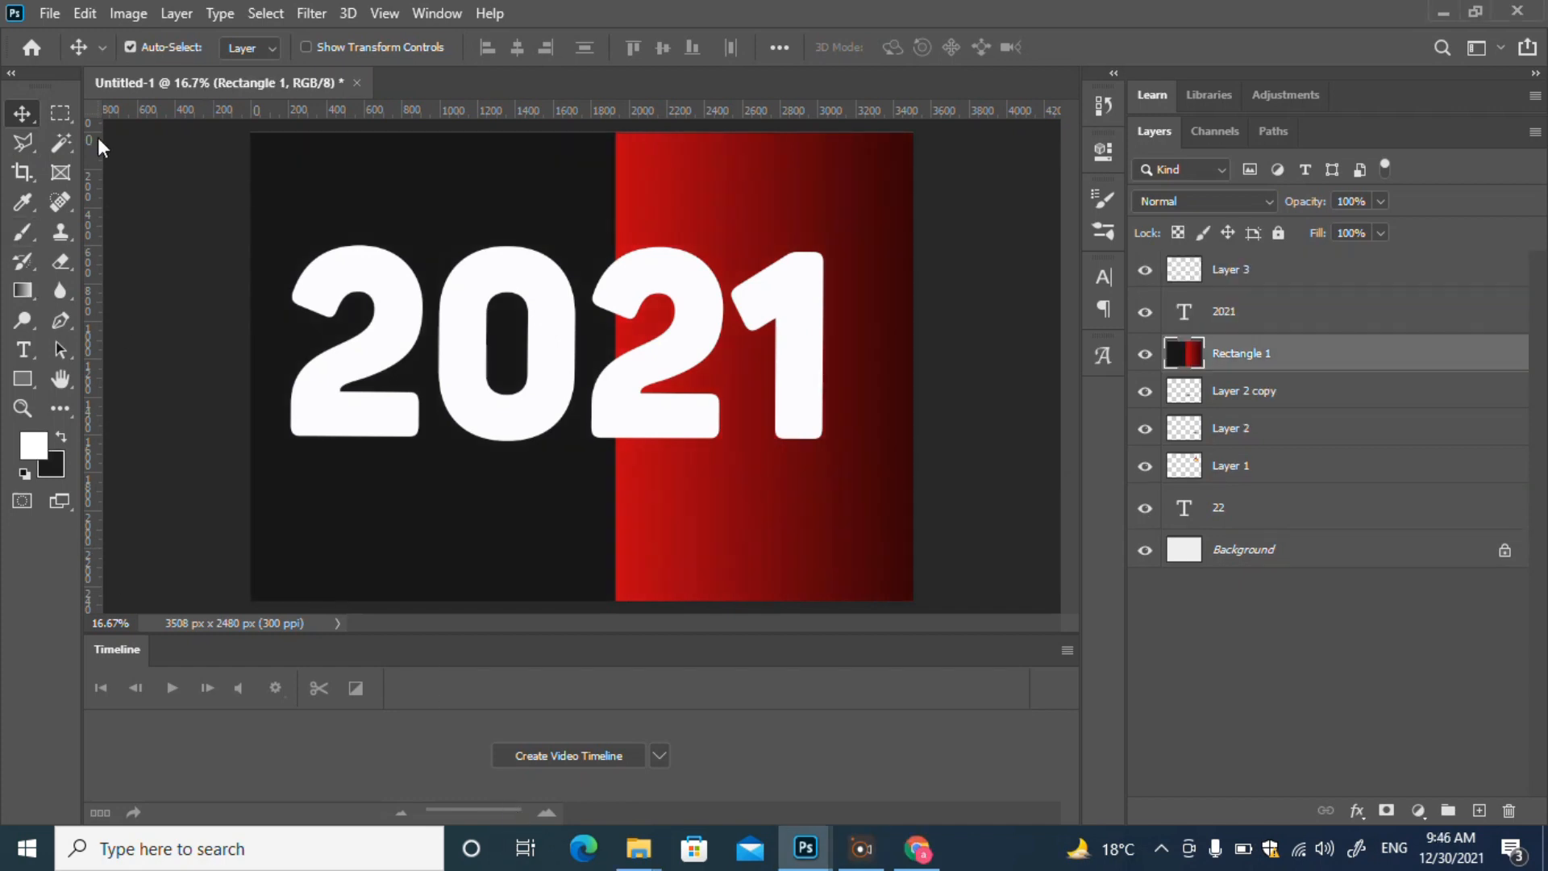
Step: Pick the star3 brush at 174 px and add a new layer above Rectangle 1
click(23, 231)
click(164, 47)
click(411, 90)
click(482, 397)
scroll(484, 346, down, 3)
key(Escape)
scroll(208, 436, down, 10)
scroll(208, 436, down, 6)
click(211, 449)
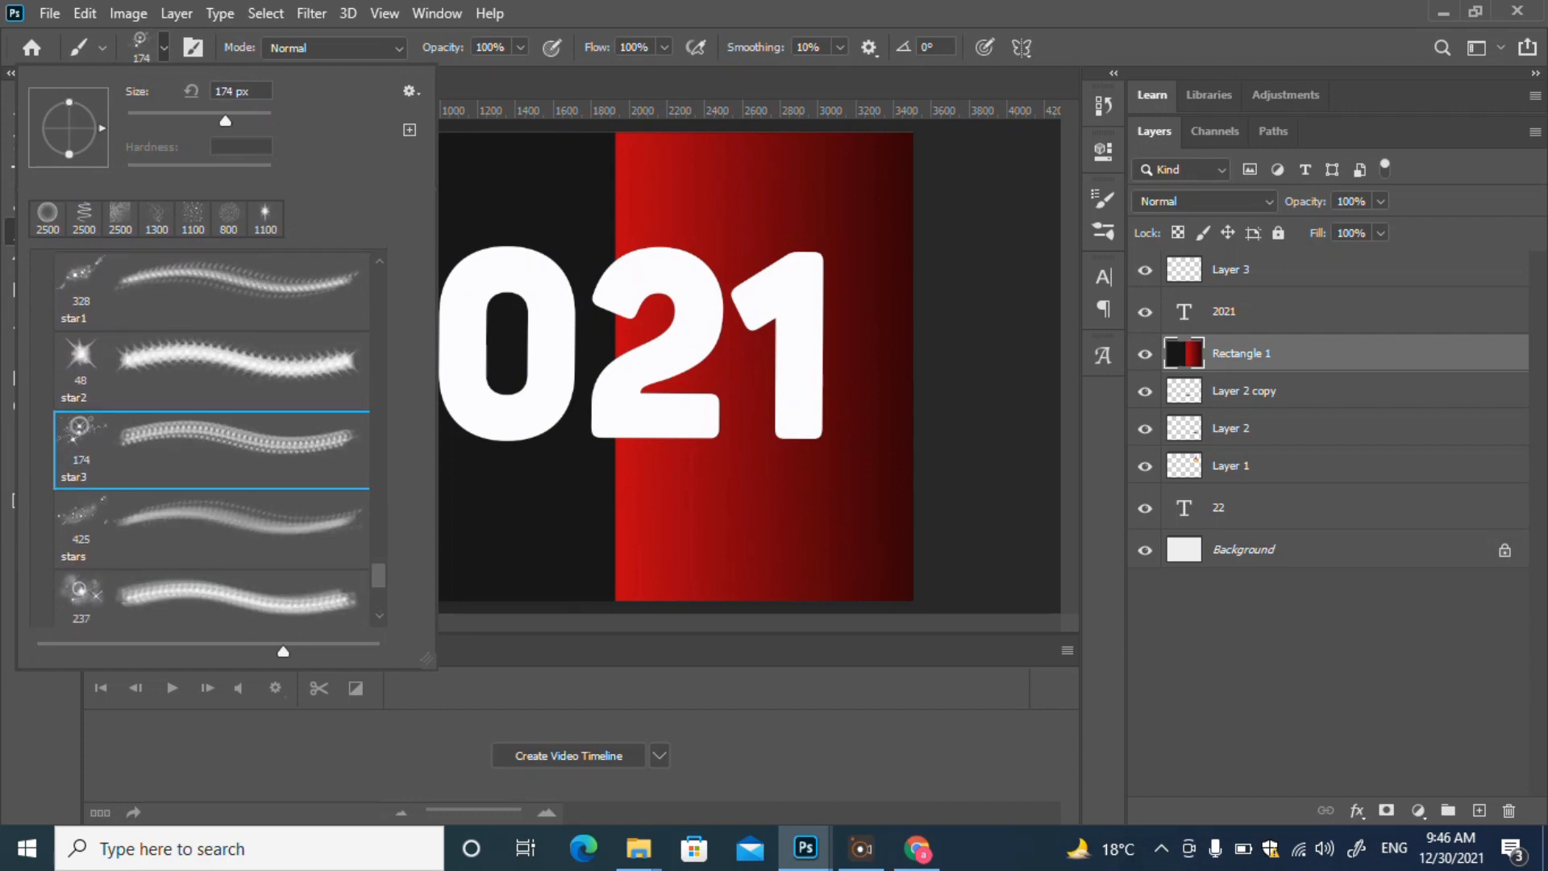
click(1479, 810)
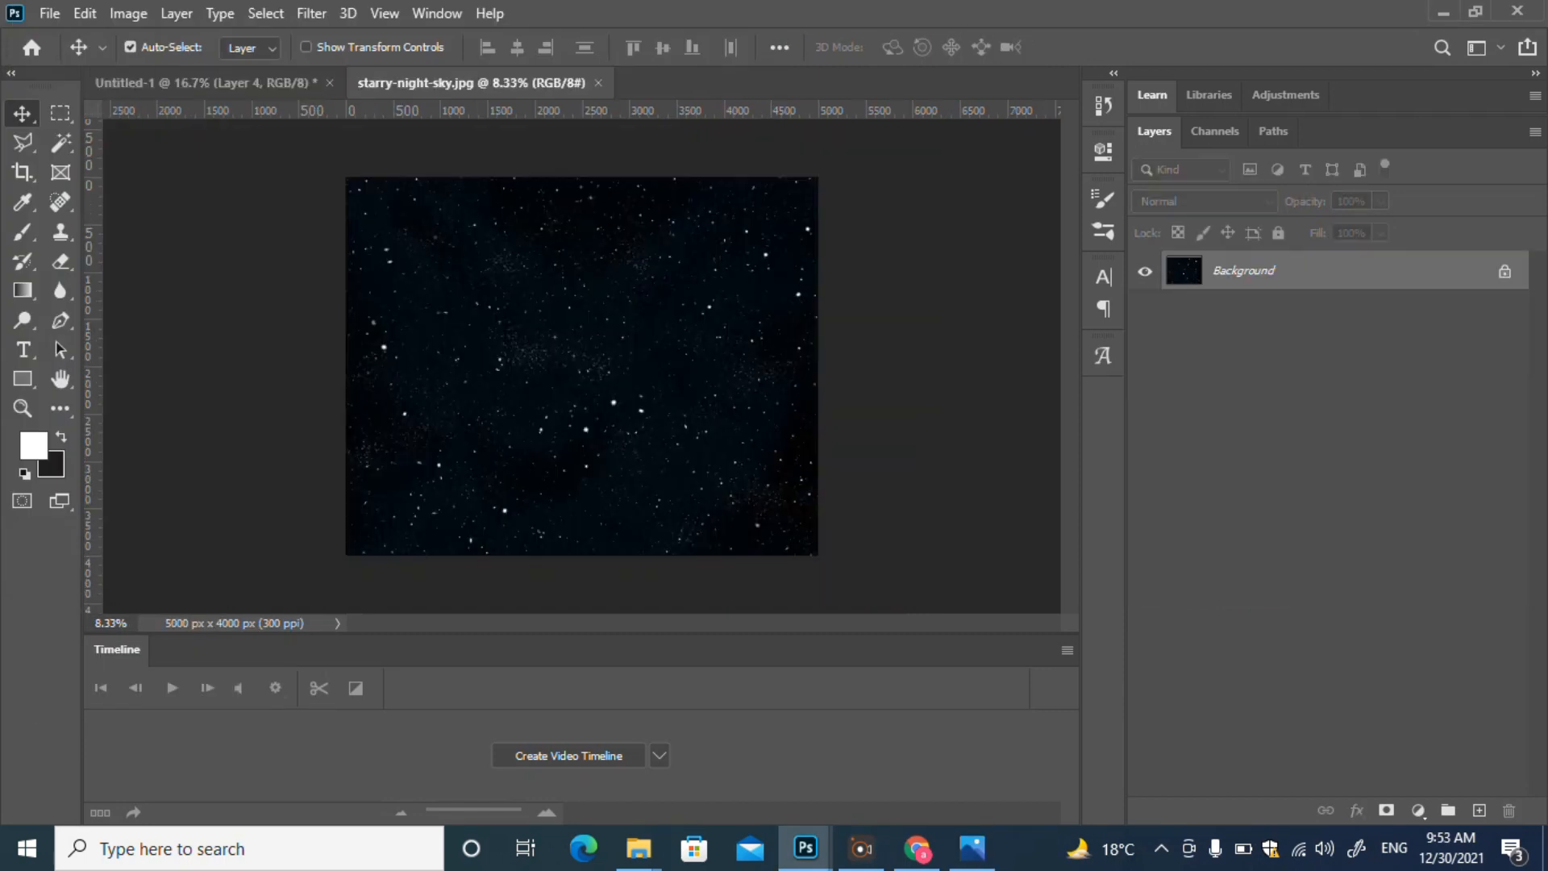
Step: Bring the starry-night-sky.jpg image into the design, position it over the background and set its blend mode to Lighter Color
drag(476, 82, 621, 171)
drag(758, 387, 363, 371)
click(999, 170)
drag(656, 491, 749, 418)
click(1204, 201)
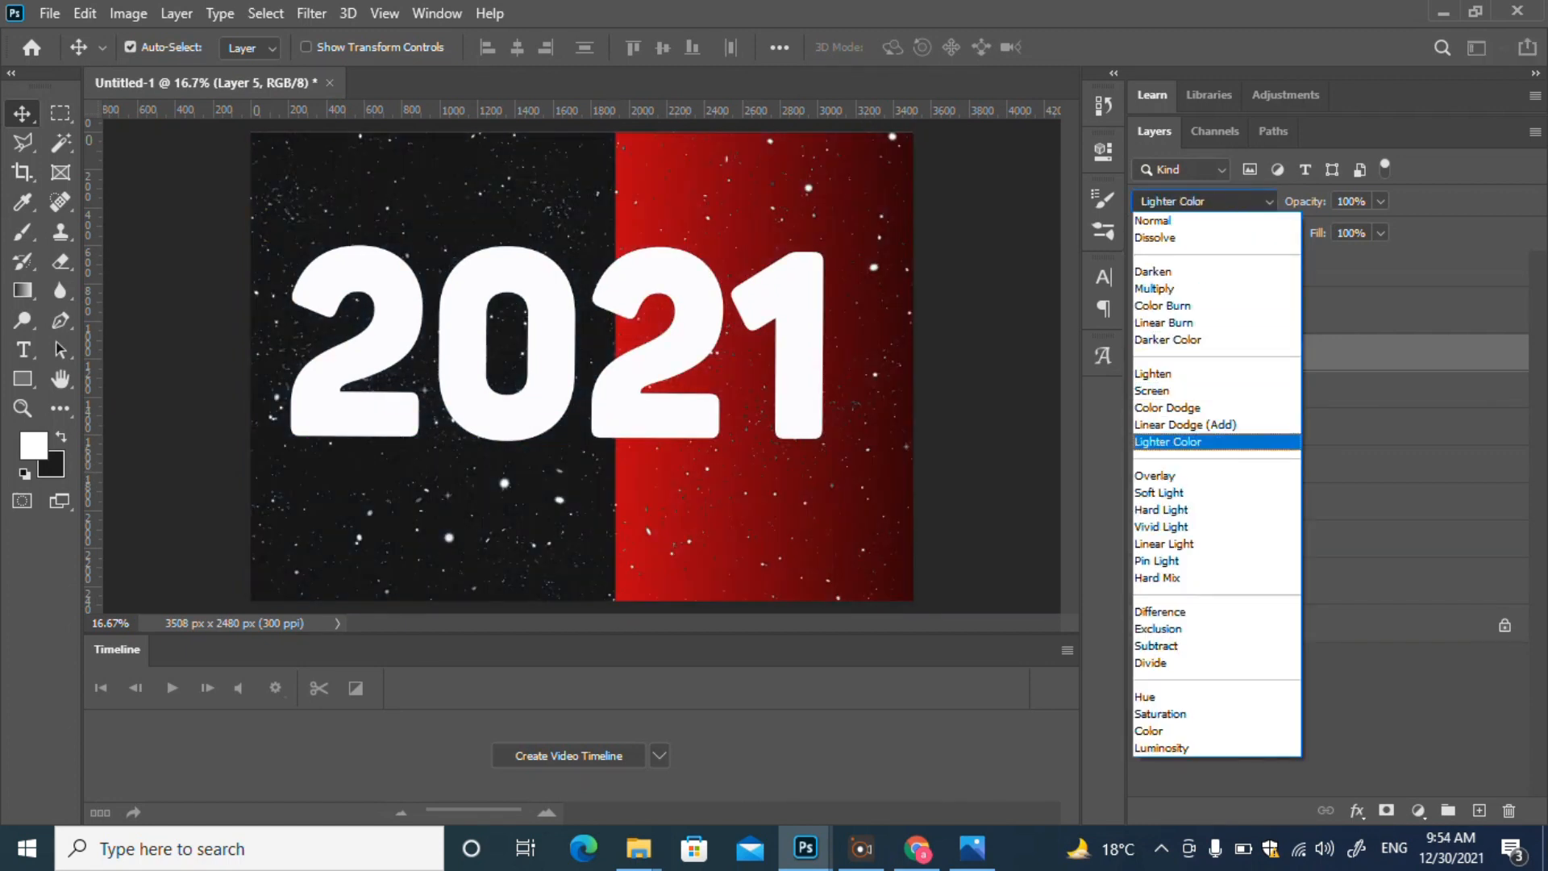
key(Return)
Step: Hide Layer 4, try deleting it and undo the deletion
click(1242, 429)
click(1242, 353)
click(1145, 391)
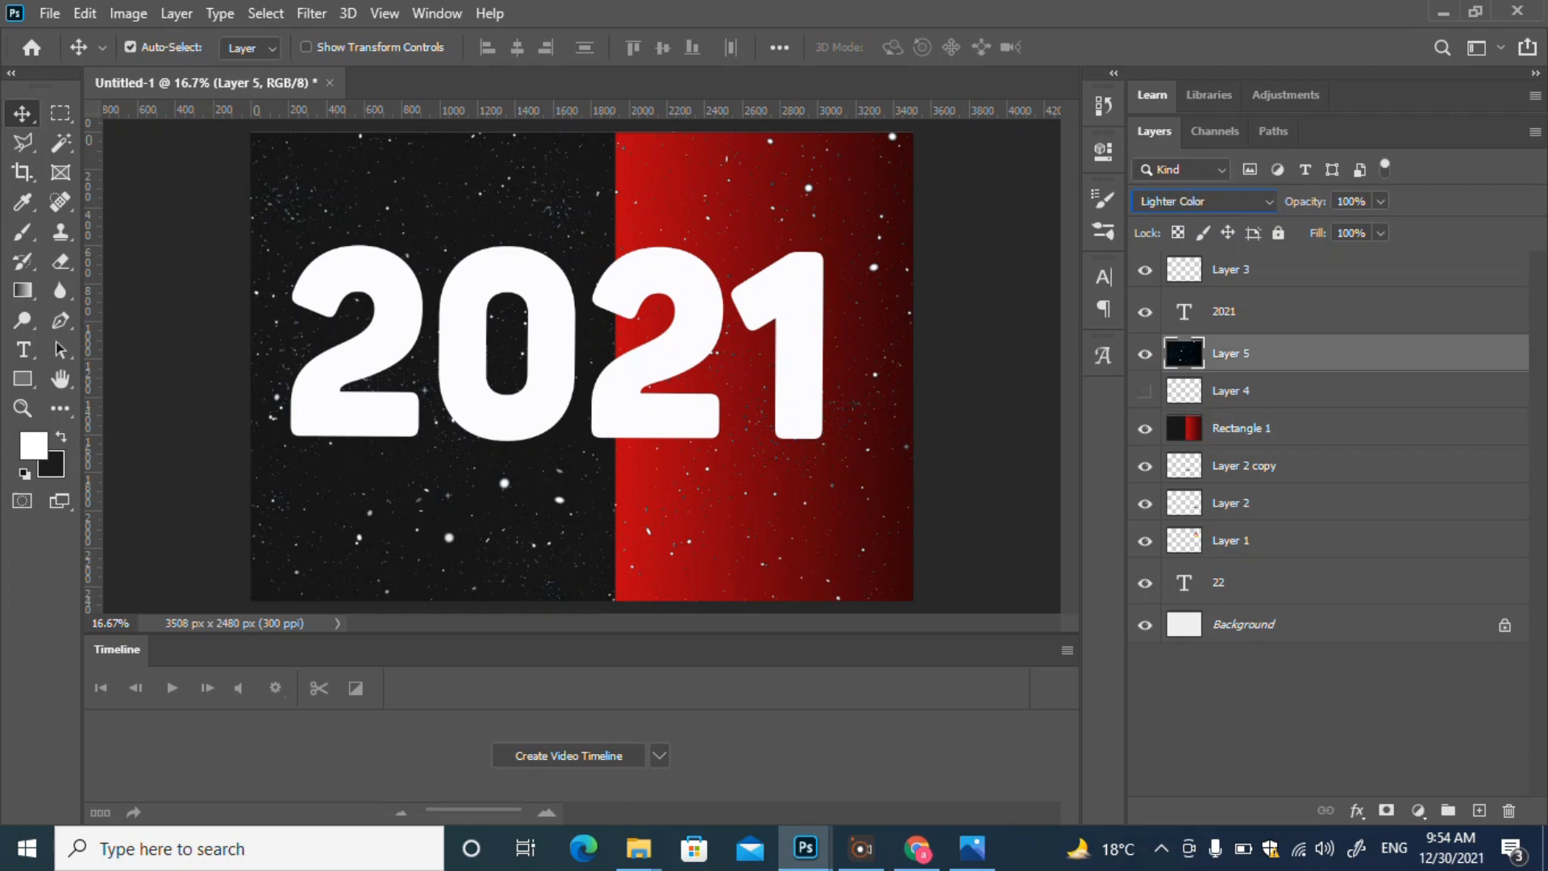
click(1242, 391)
key(Delete)
key(ctrl+z)
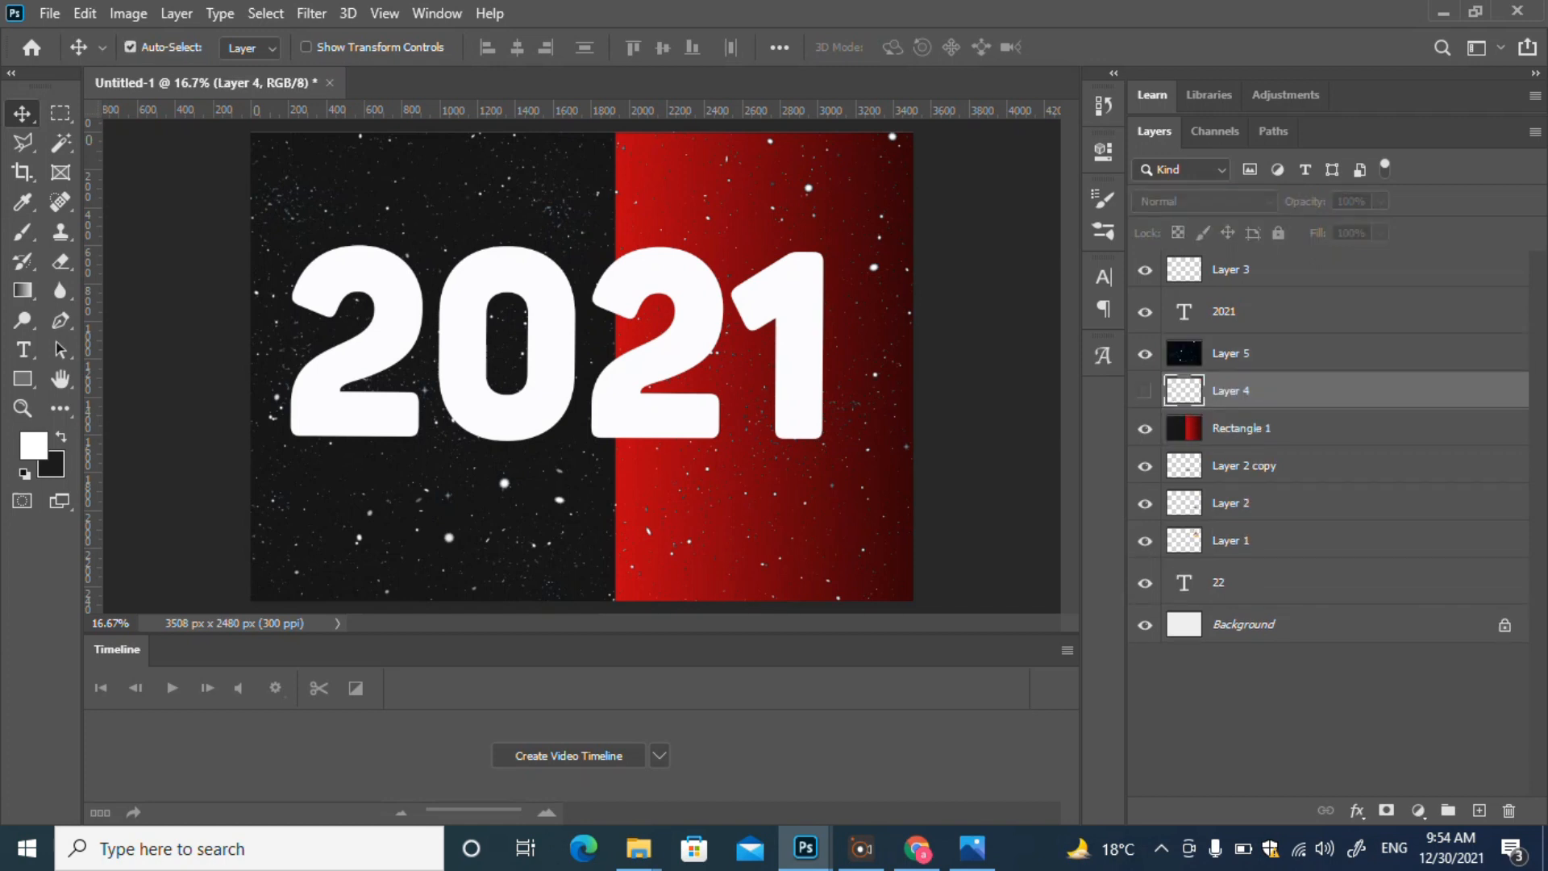
Step: Toggle the visibility of Rectangle 1 and the starry sky layer, and merge the starry sky into Rectangle 1
click(1145, 428)
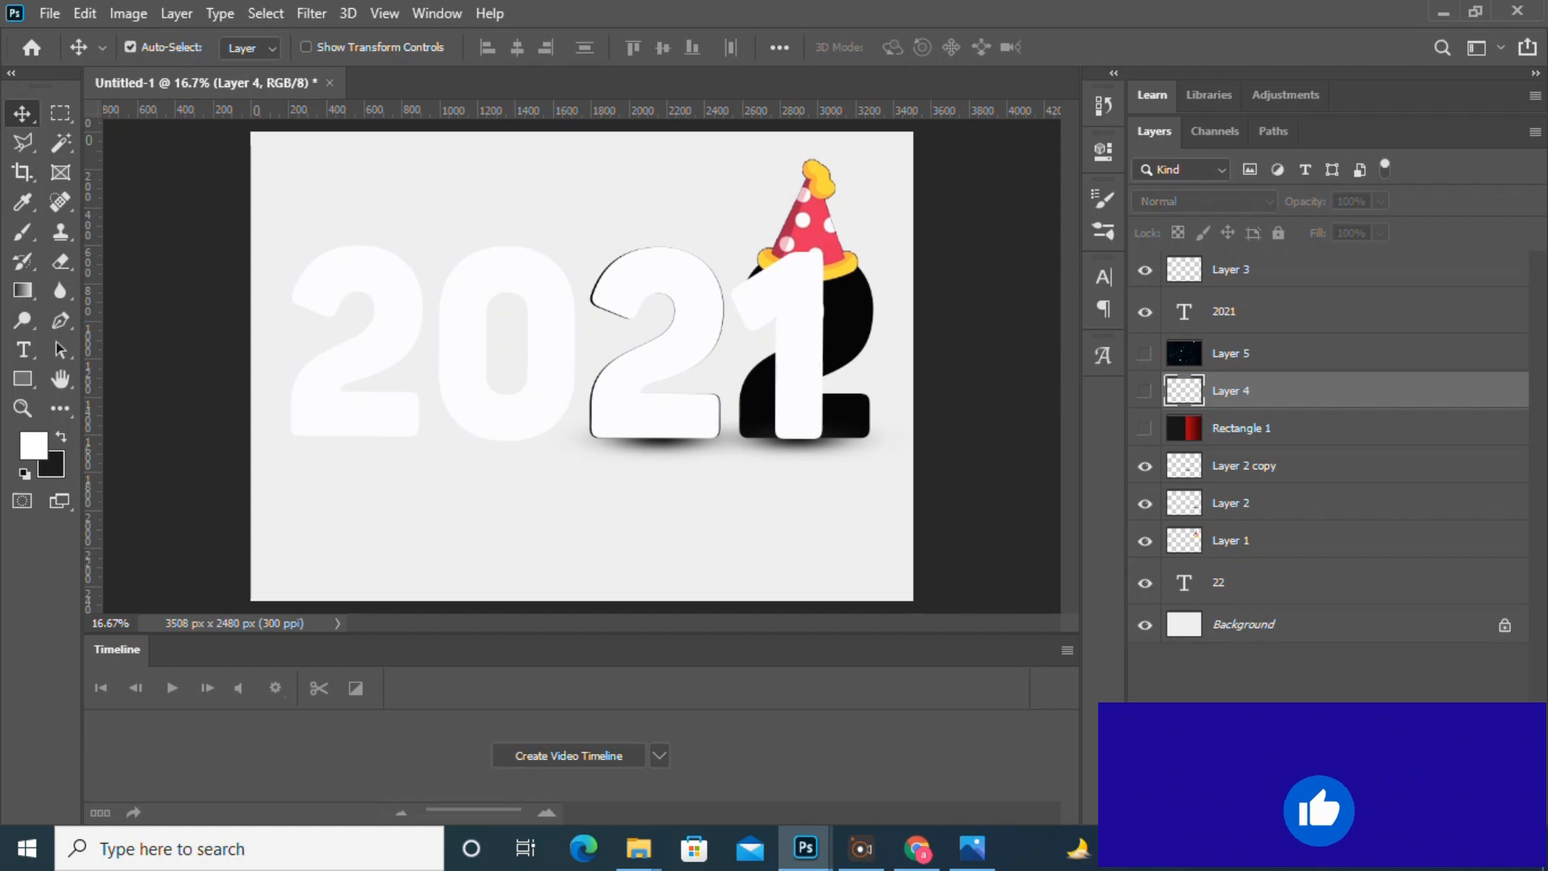
key(ctrl+shift+z)
key(ctrl+shift+z)
key(ctrl+shift+z)
key(ctrl+shift+z)
key(ctrl+shift+z)
key(ctrl+shift+z)
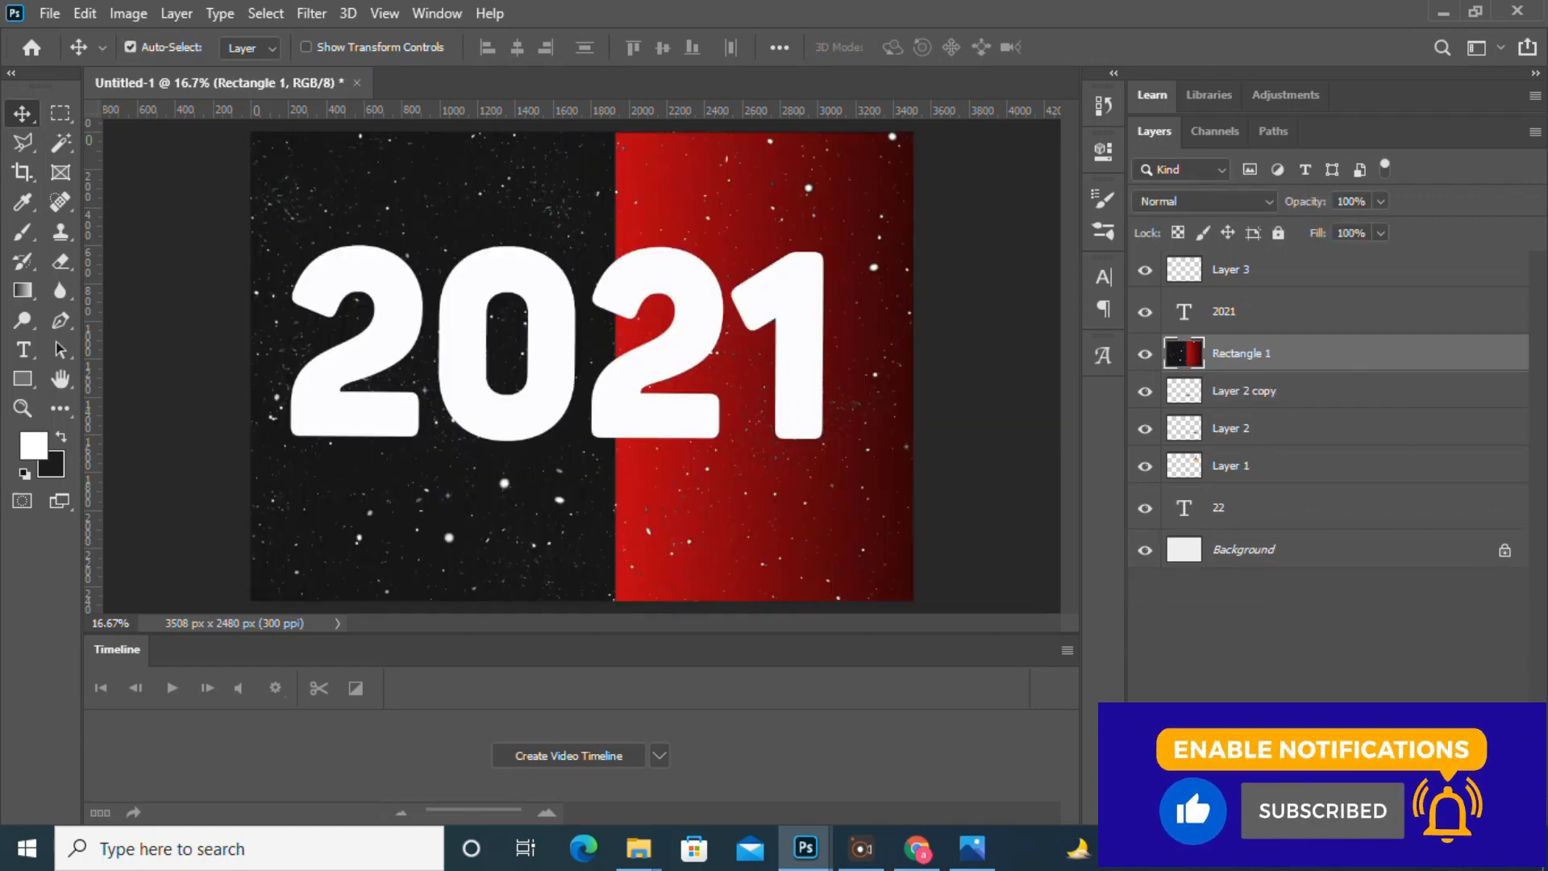
right_click(509, 180)
key(Escape)
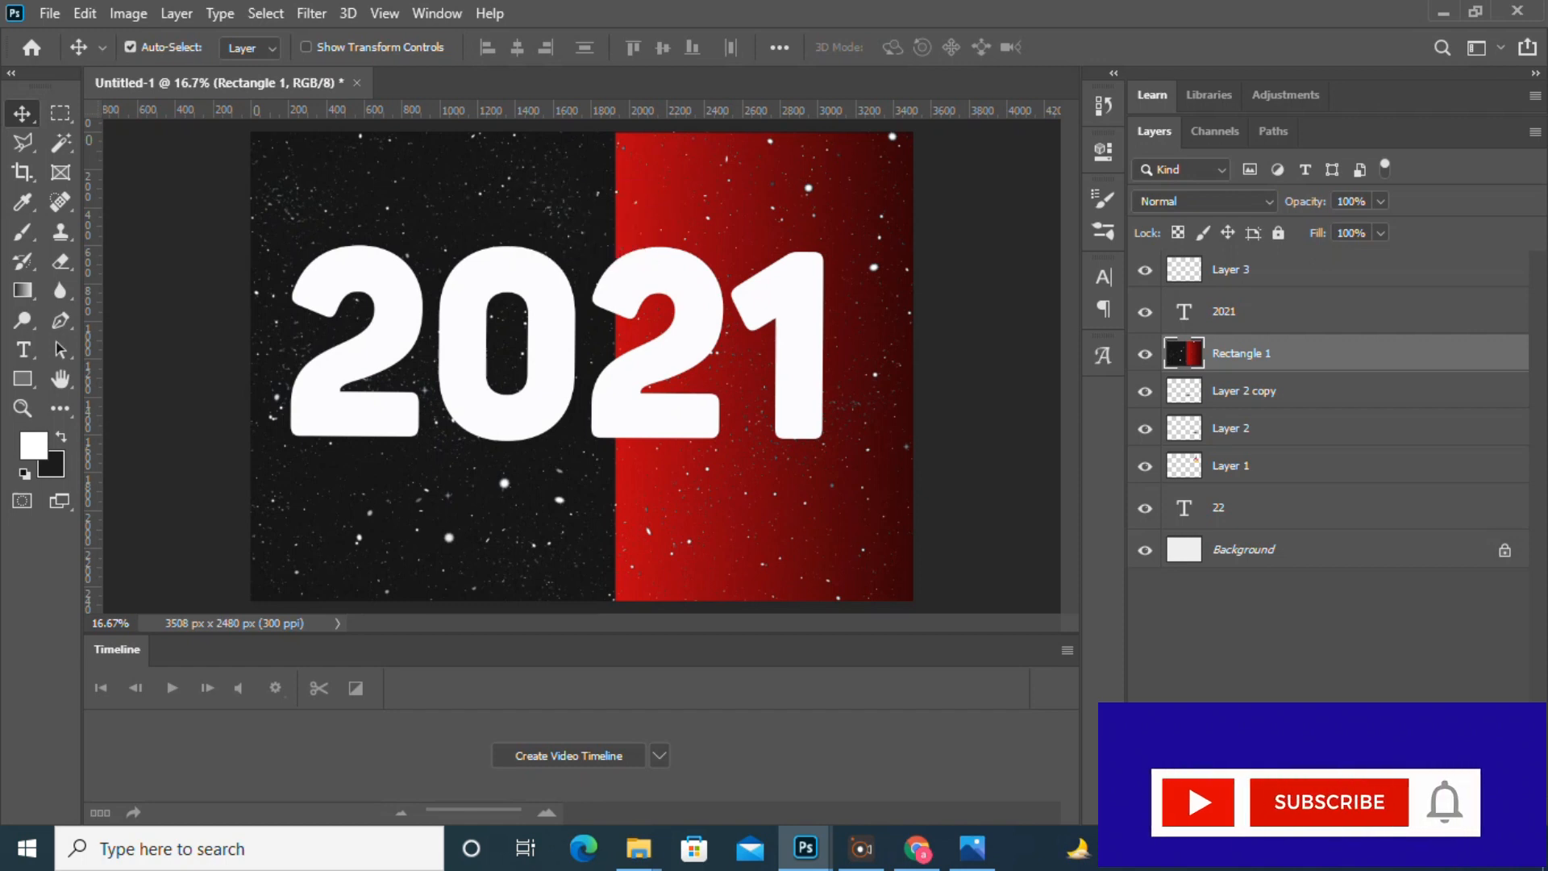
key(ctrl+t)
right_click(919, 408)
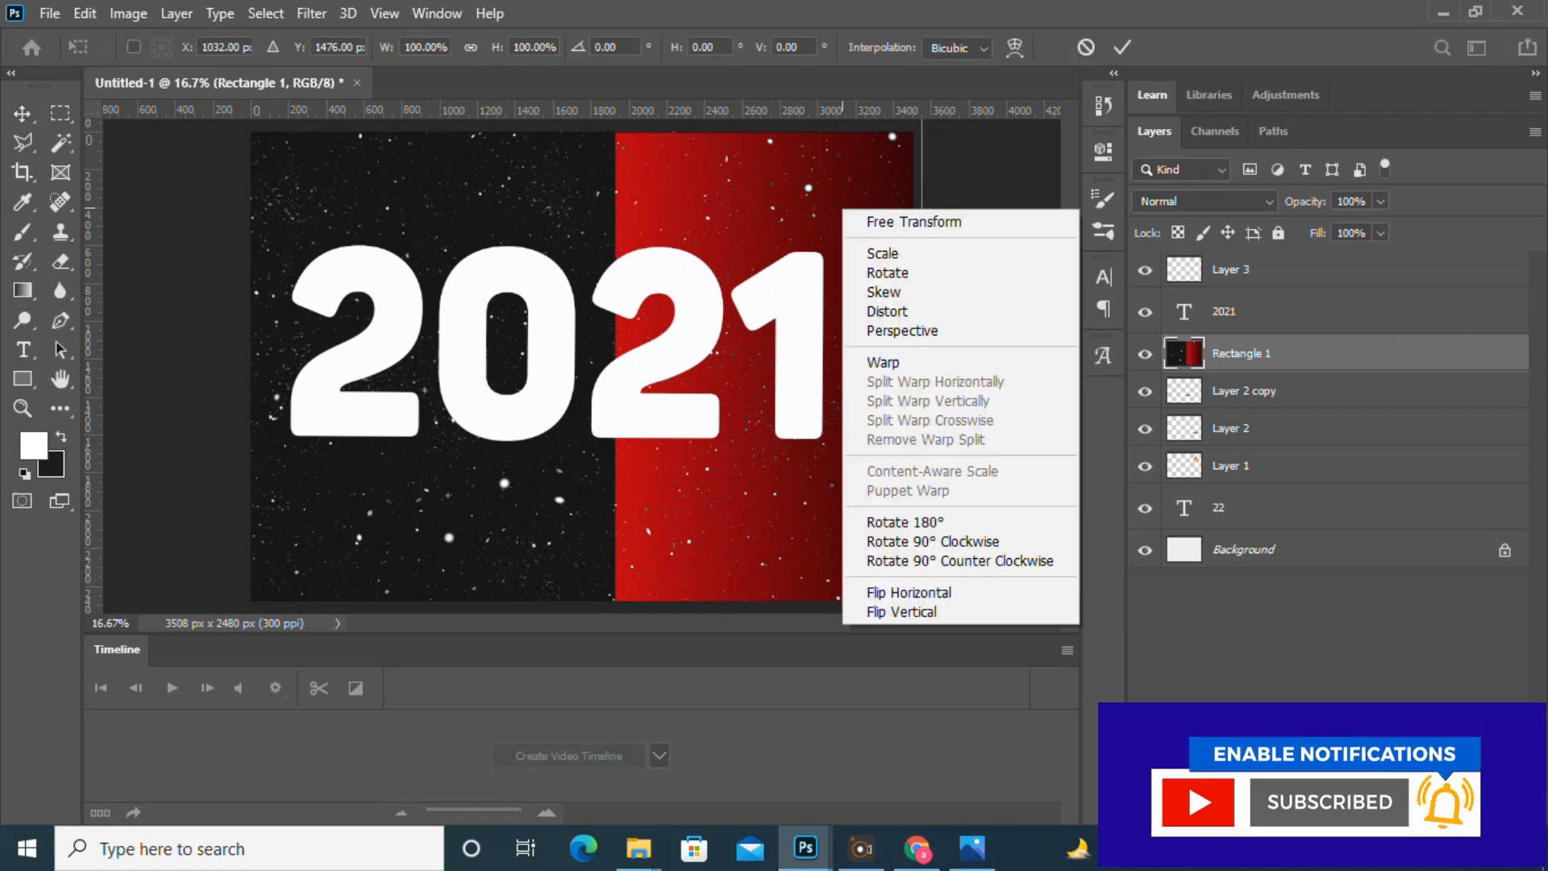
click(874, 363)
drag(923, 569, 595, 373)
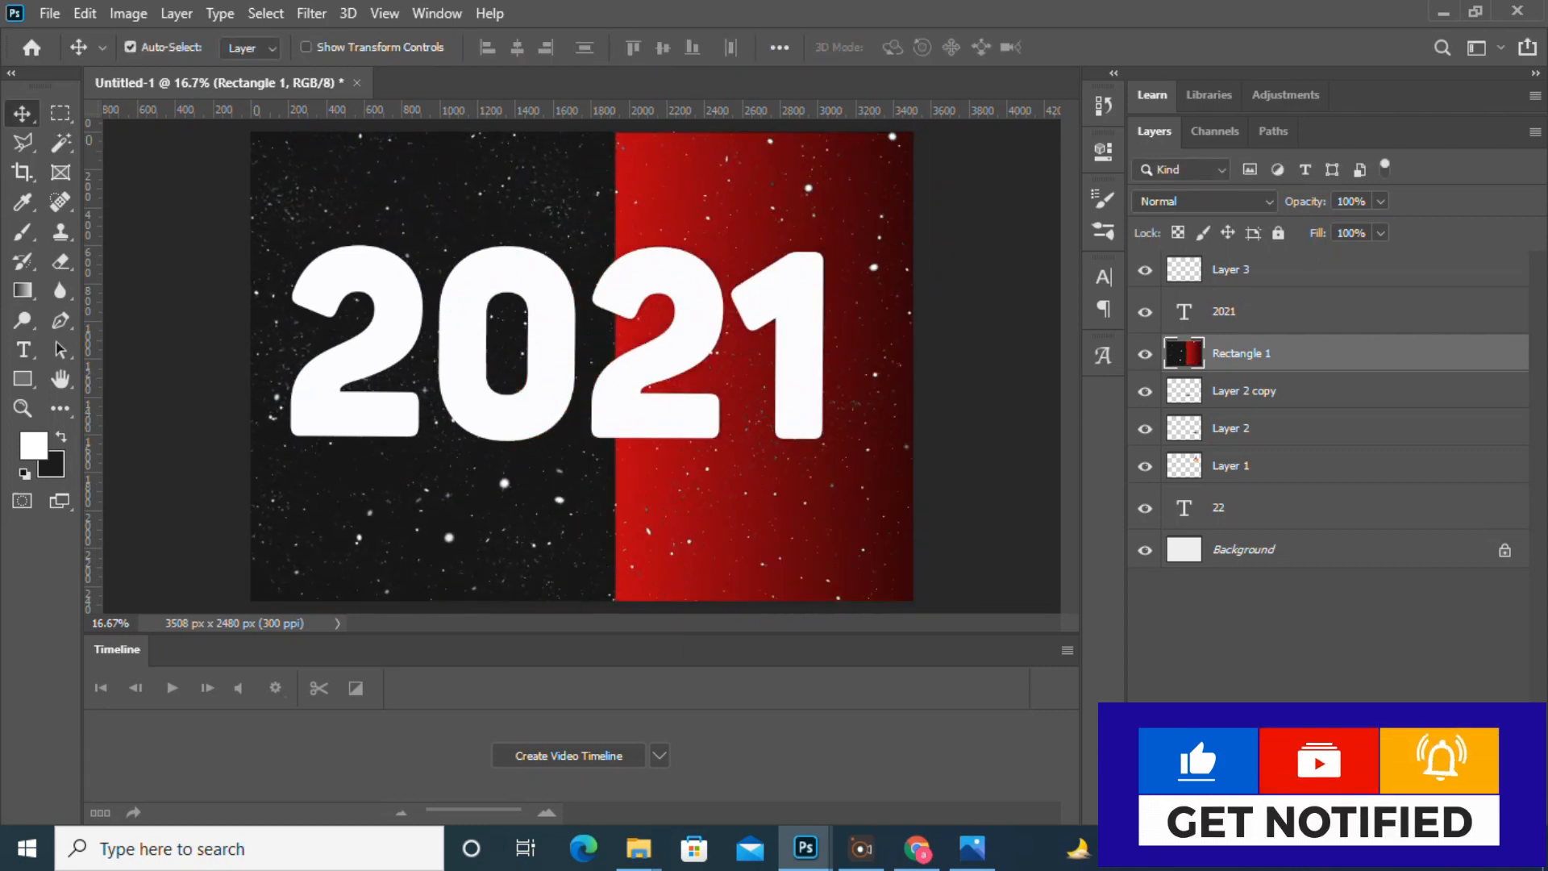
Step: Duplicate the Rectangle 1 layer four times and select the original Rectangle 1
key(ctrl+minus)
key(ctrl+minus)
key(ctrl+j)
key(ctrl+j)
key(ctrl+j)
key(ctrl+j)
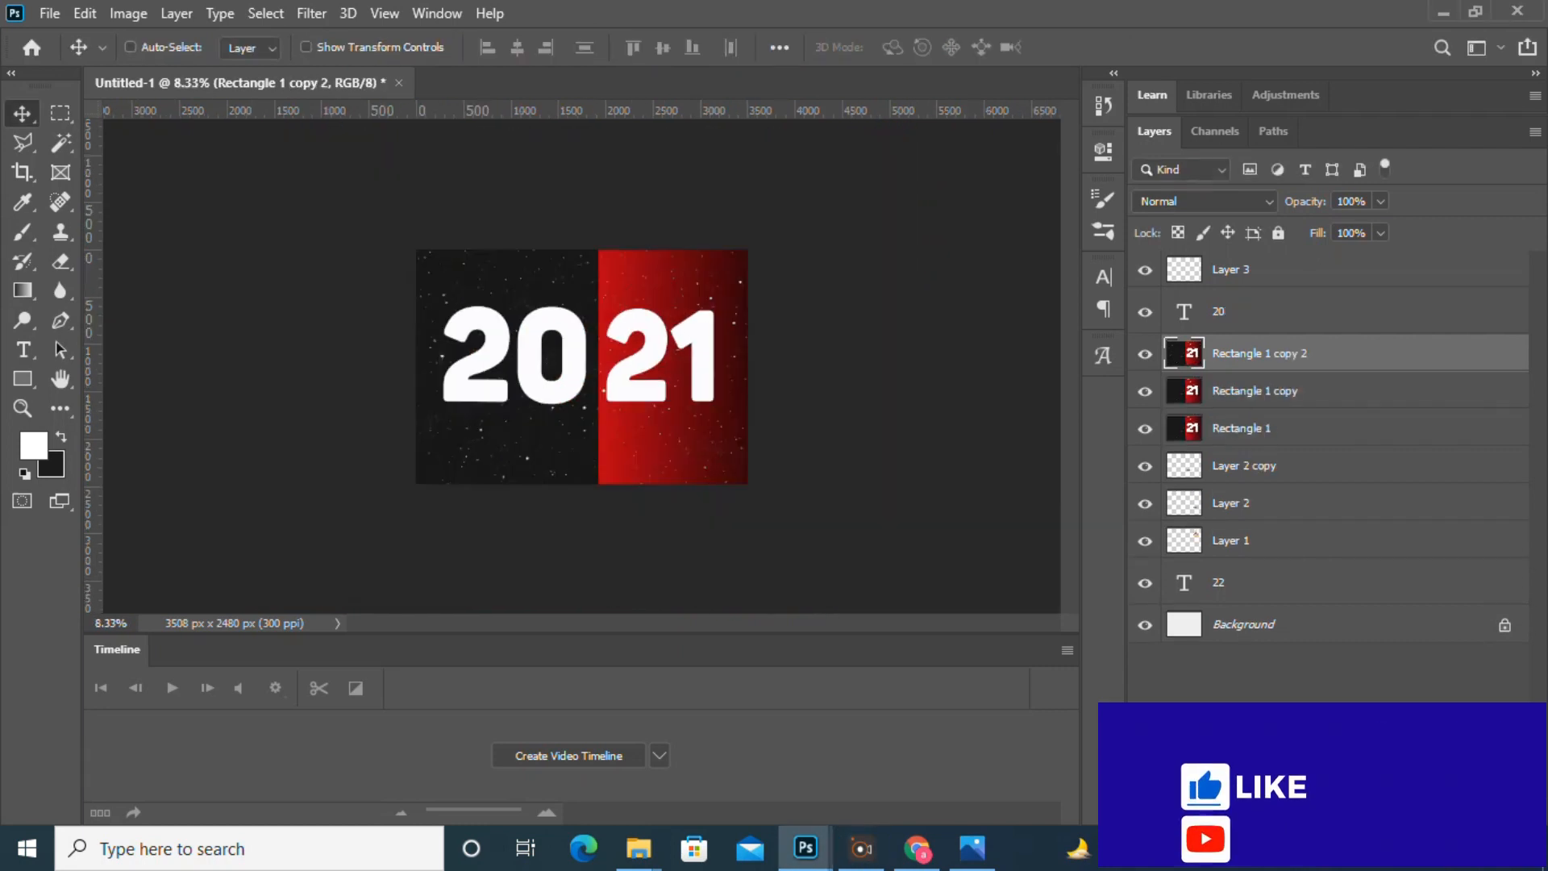
click(1242, 503)
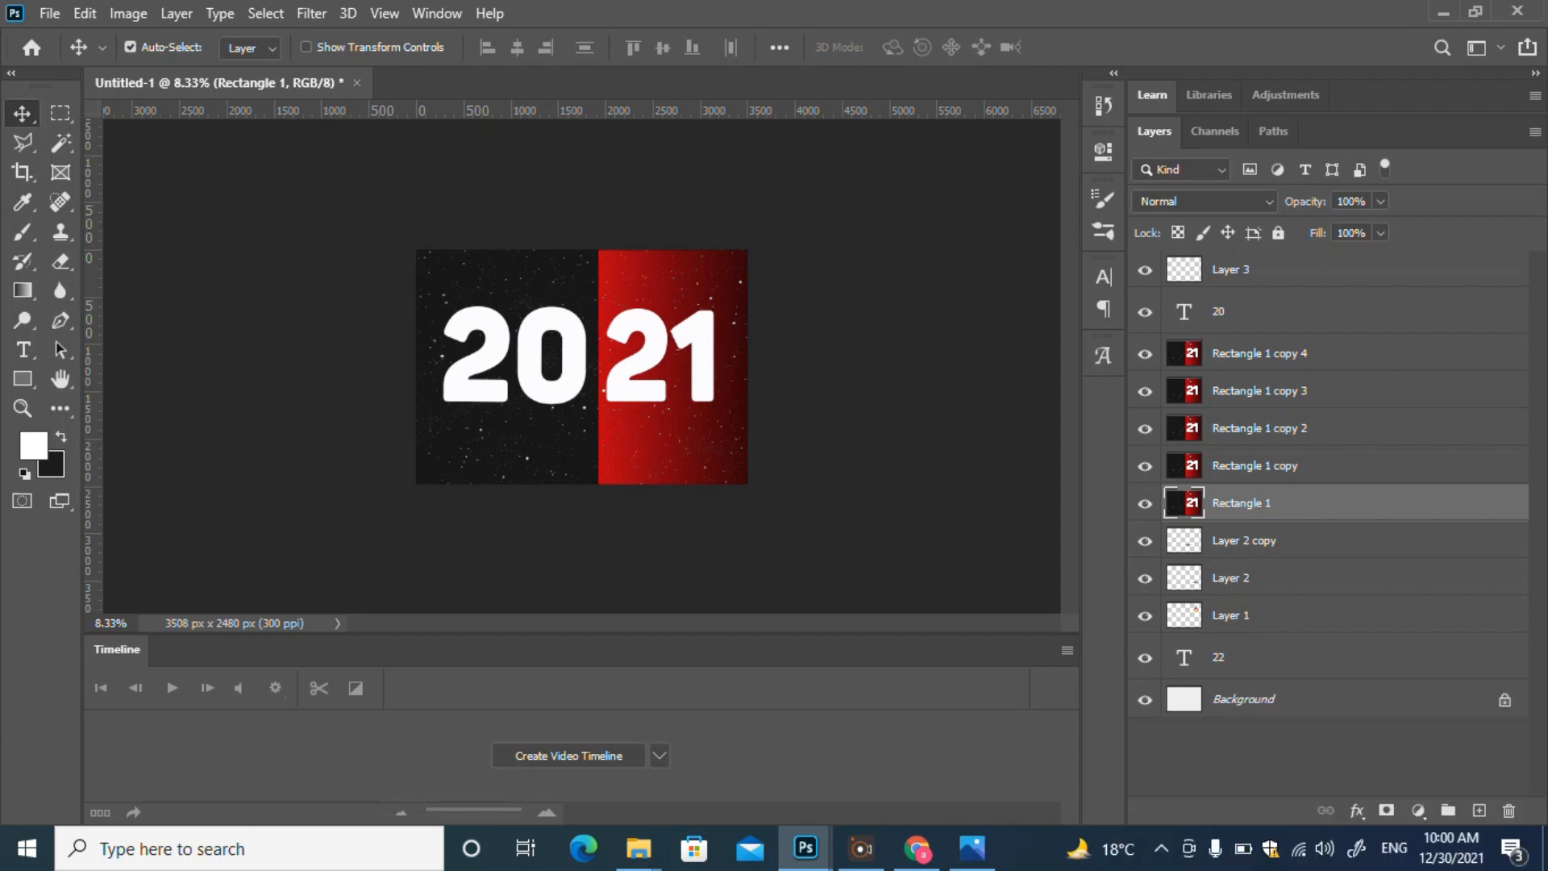
Step: Create a frame animation timeline and delete the four duplicates of the Rectangle 1 layer
click(568, 756)
click(100, 812)
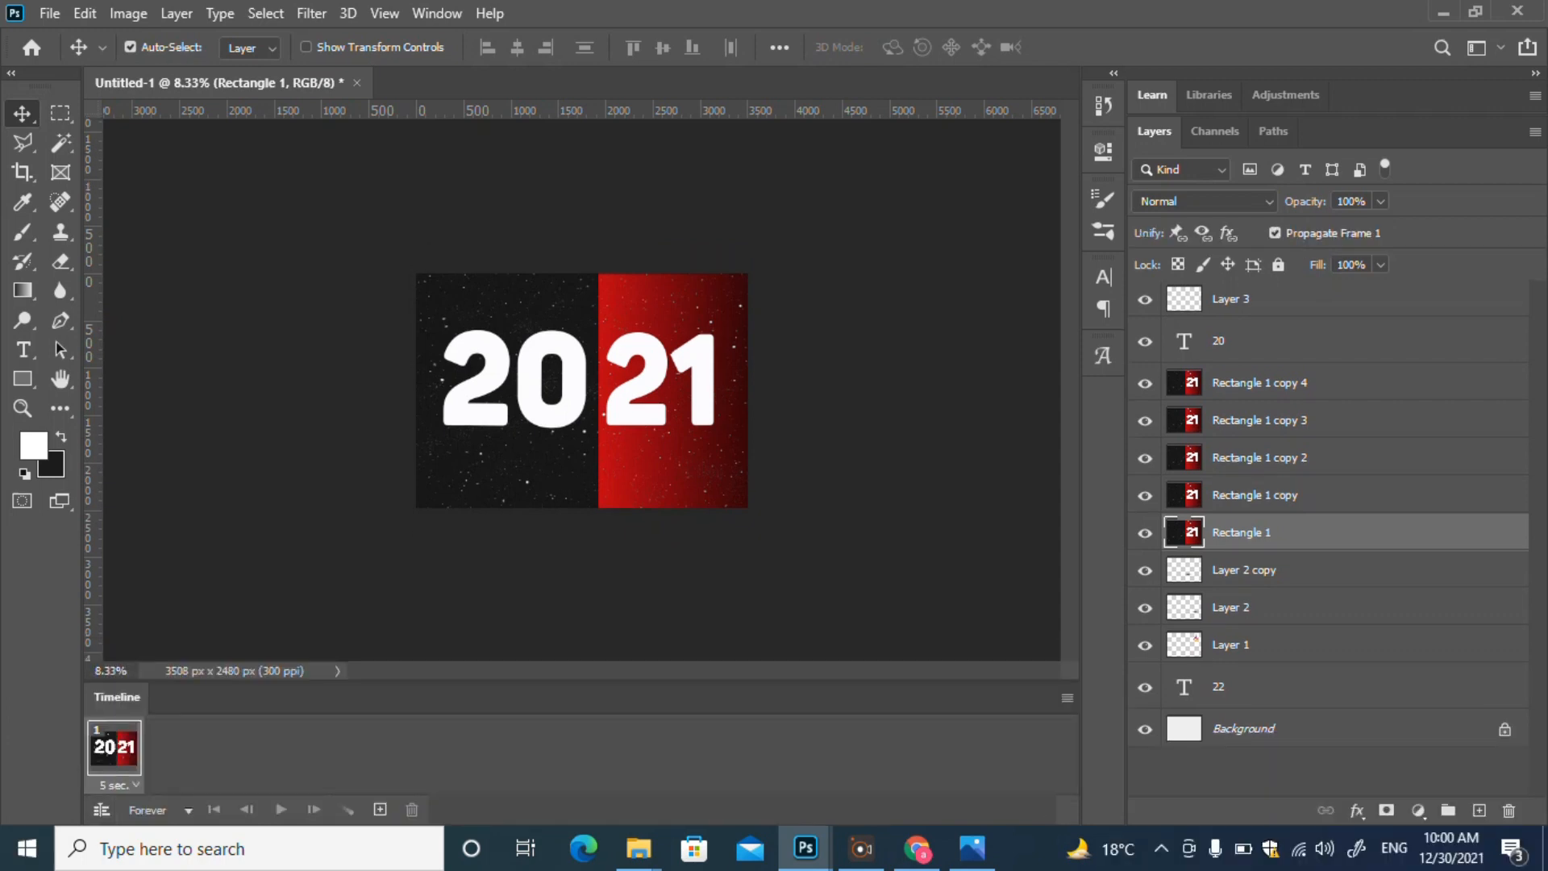
click(1275, 495)
key(Delete)
click(1258, 382)
key(Delete)
key(Delete)
key(Delete)
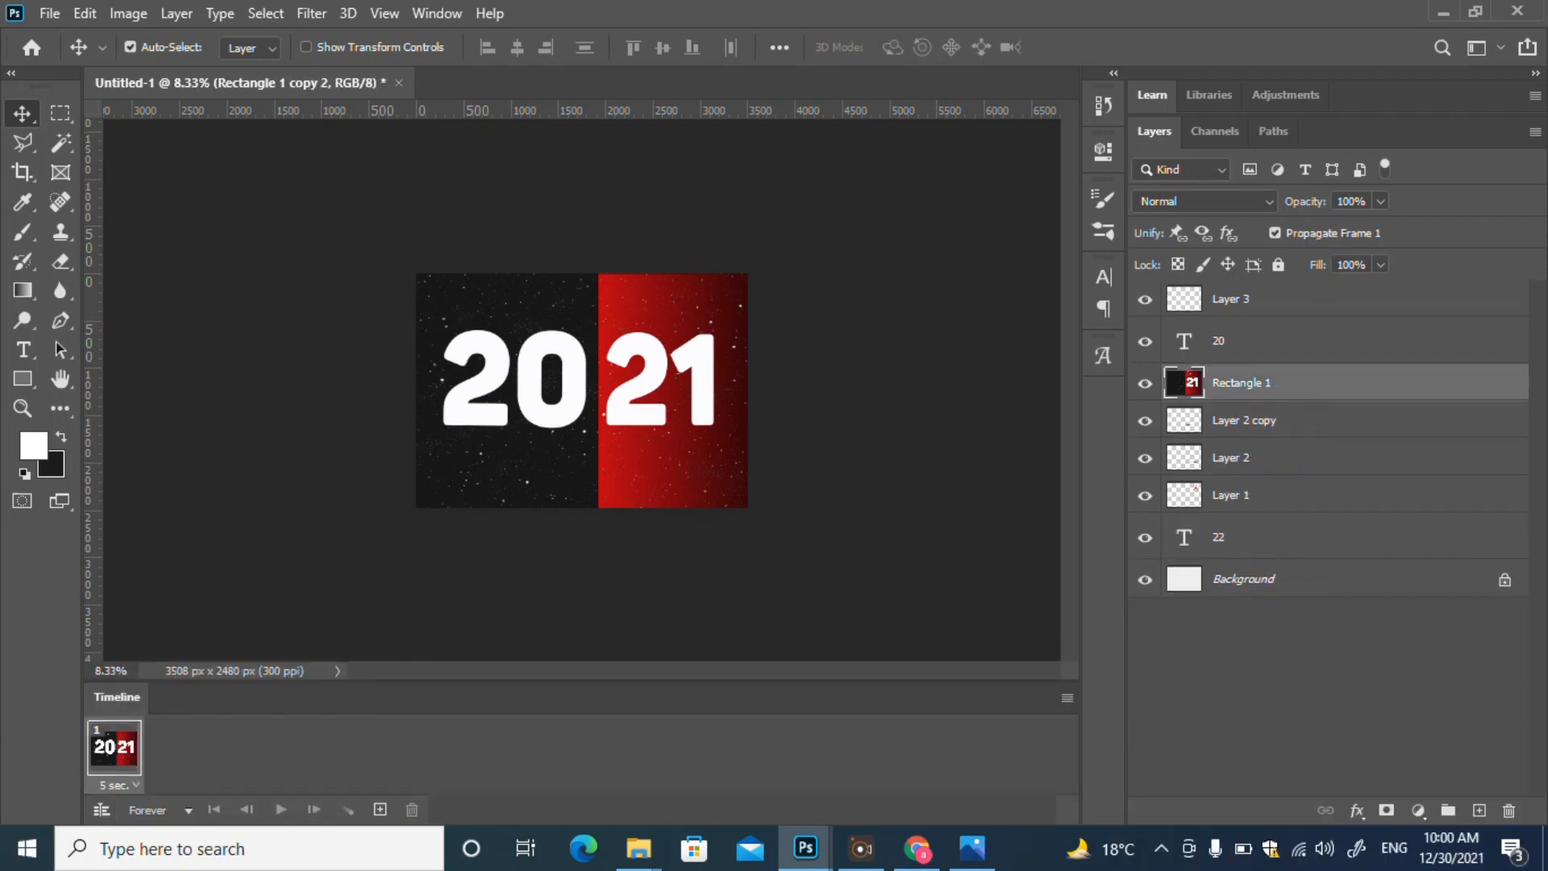
Step: Open the party elements image and bring its polka-dot party hat into the design, below the 20
click(49, 13)
click(74, 58)
scroll(478, 282, down, 10)
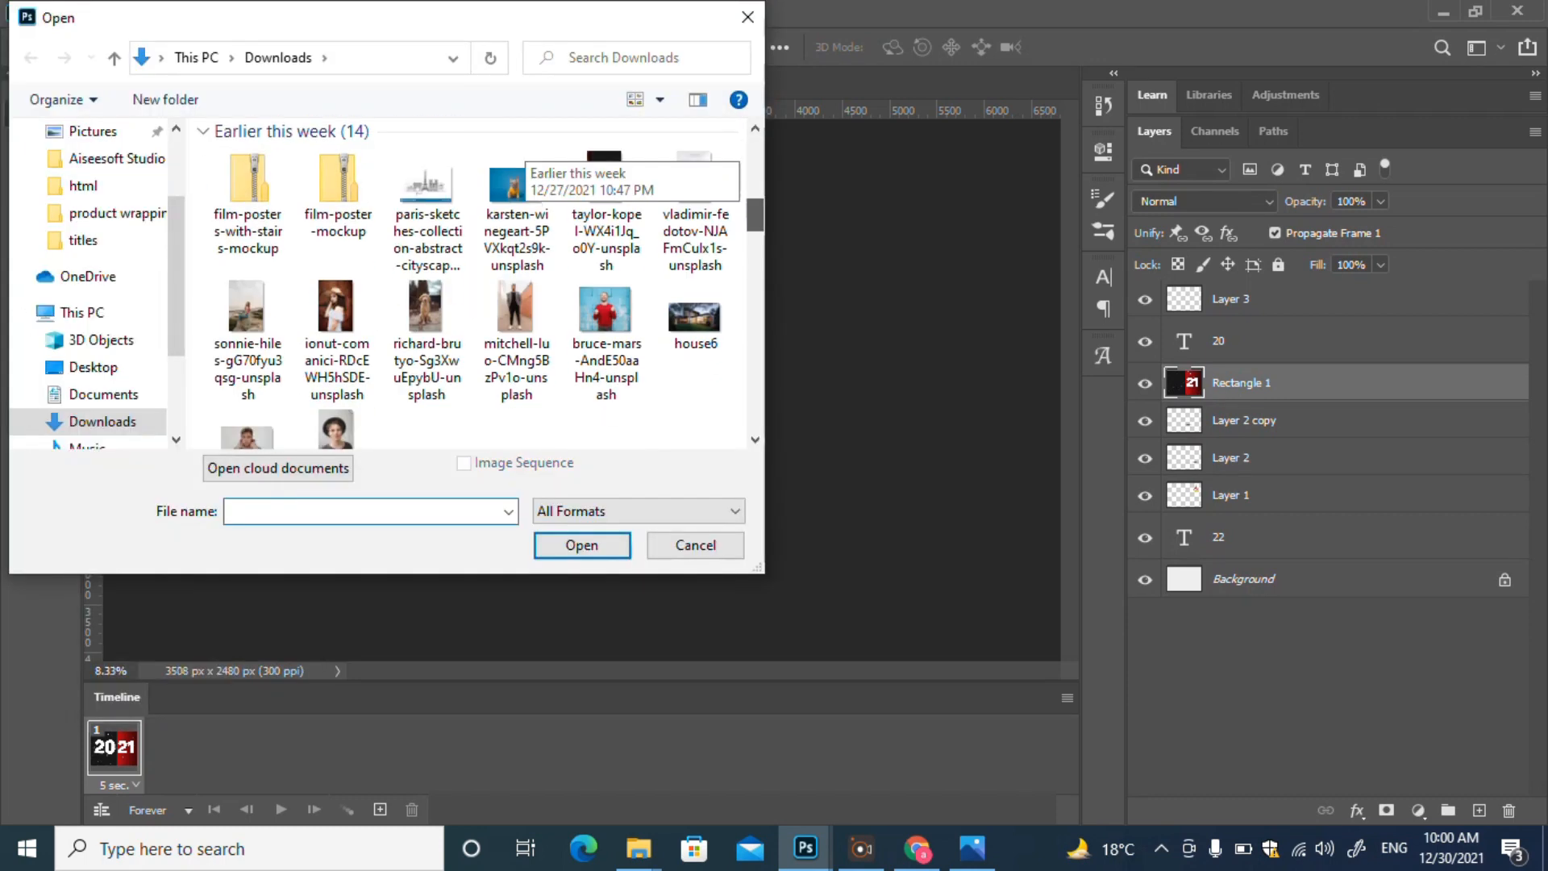
scroll(479, 282, up, 10)
click(93, 367)
scroll(479, 282, down, 1)
double_click(277, 259)
drag(799, 371, 528, 455)
Step: Enlarge the party hat with Free Transform so it fills the space below the 20
key(ctrl+t)
key(ctrl+plus)
key(ctrl+plus)
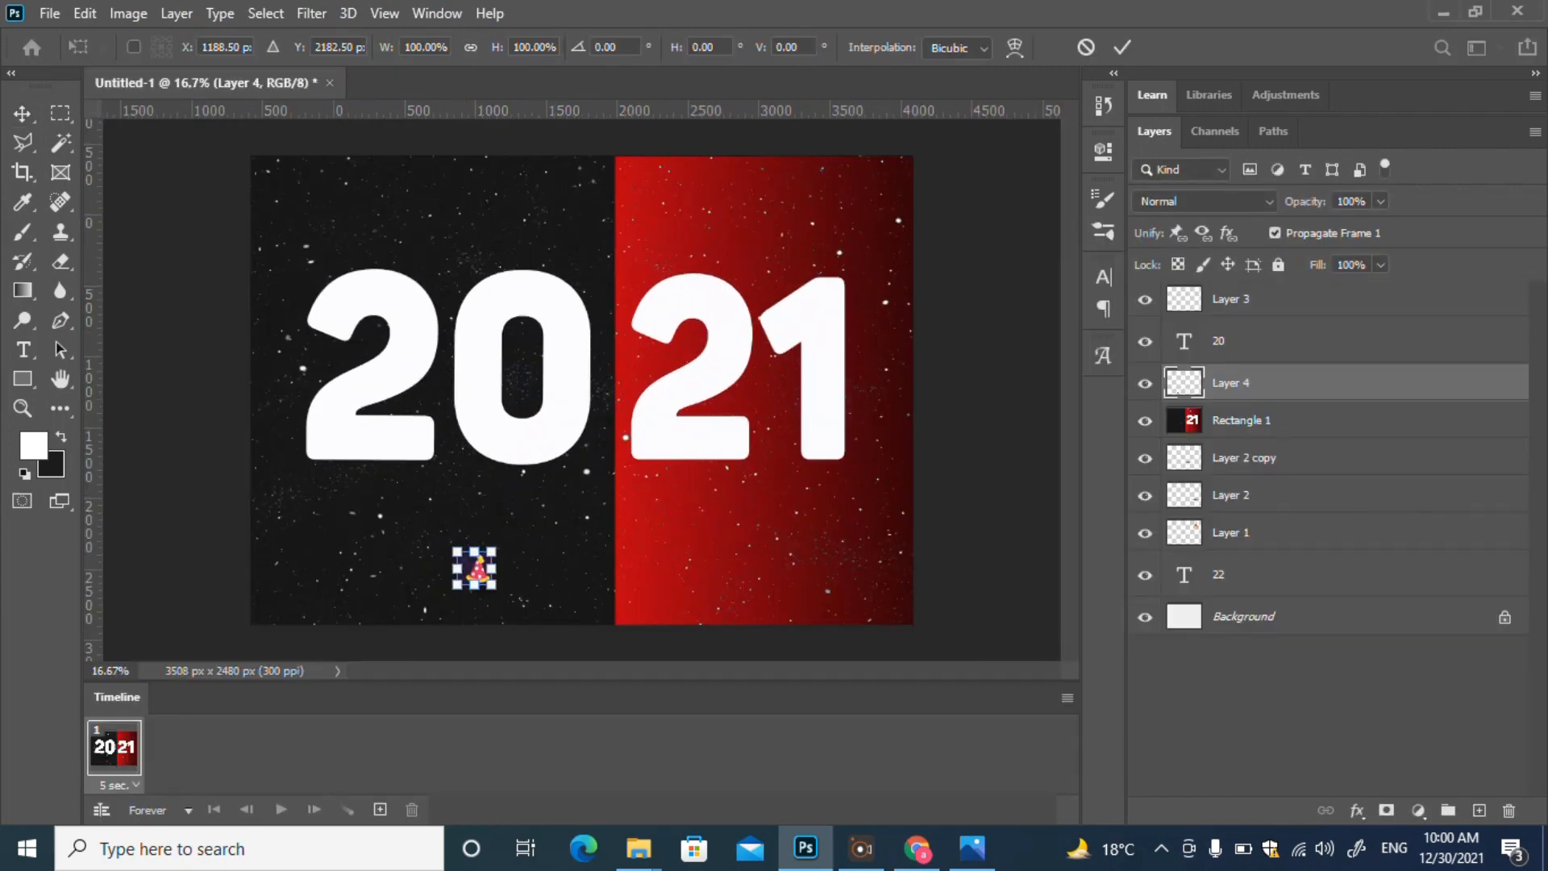
drag(458, 551, 346, 464)
drag(491, 584, 505, 609)
key(Return)
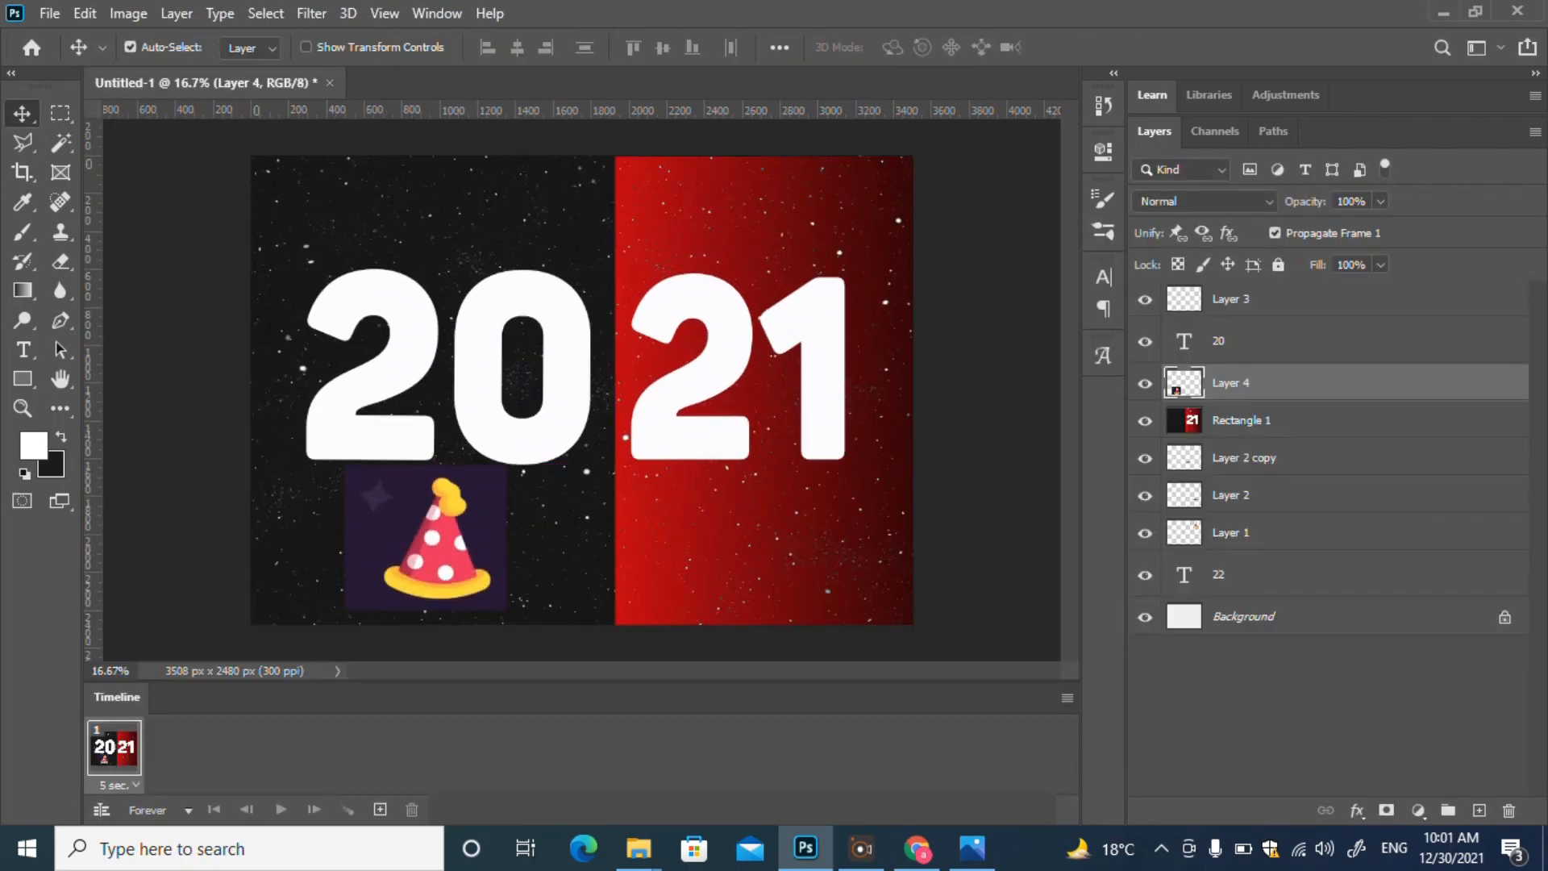
Step: Remove the hat's dark background, raise its layer above the 20 text and fit the hat onto the first 2
key(w)
key(v)
key(ctrl+d)
drag(437, 540, 383, 213)
drag(1257, 383, 1258, 321)
drag(412, 260, 398, 298)
key(ctrl+t)
drag(316, 194, 304, 166)
drag(386, 289, 388, 275)
key(Return)
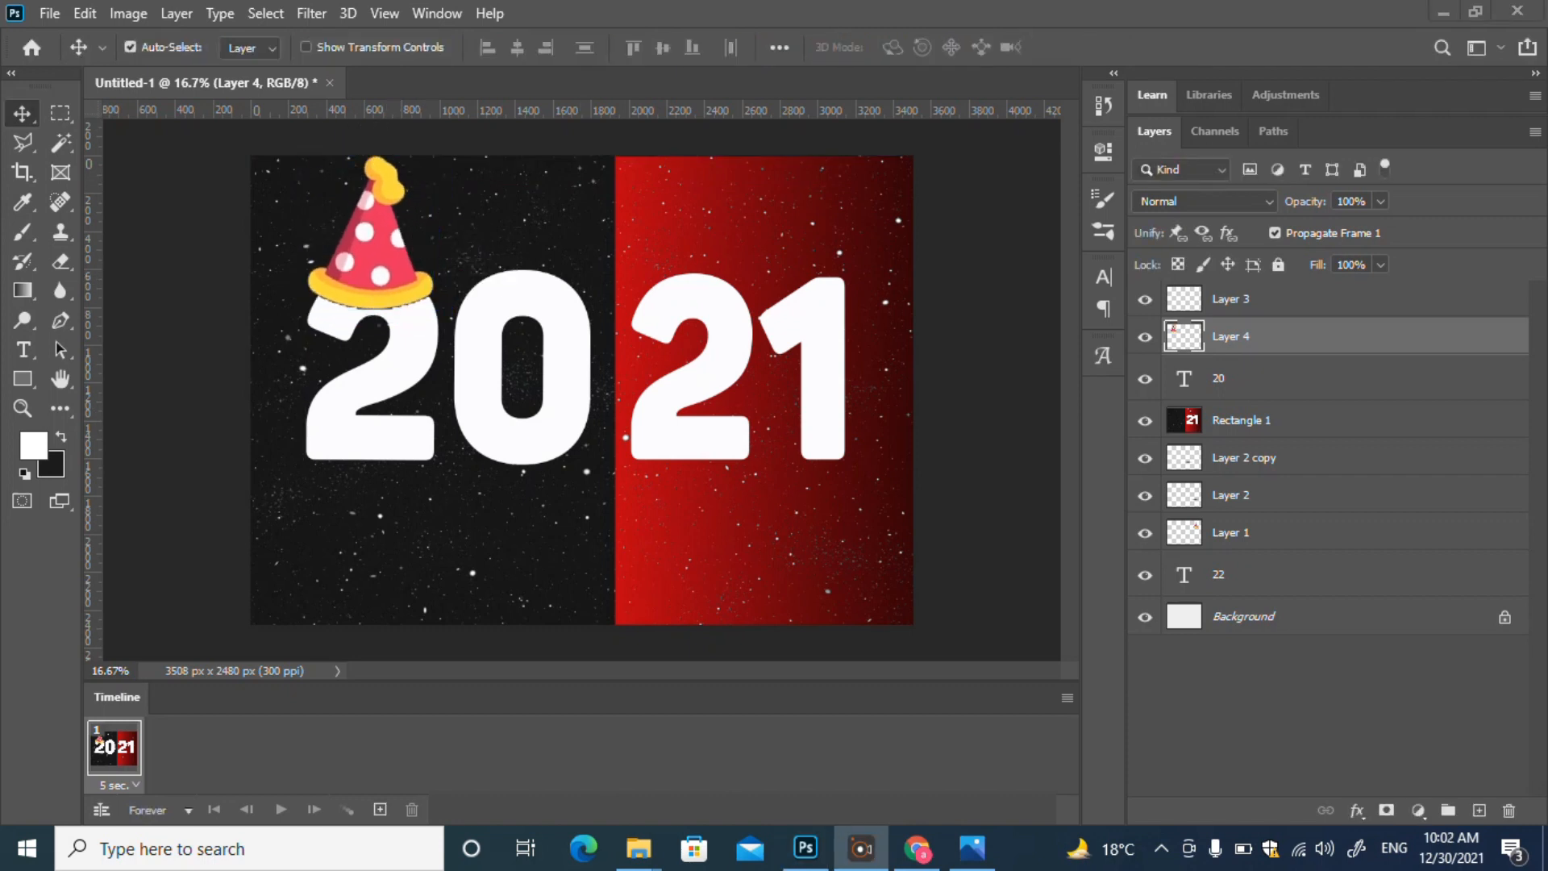
Step: Shift the hue of the party hat on Layer 4 to purple with a pink brim
click(128, 13)
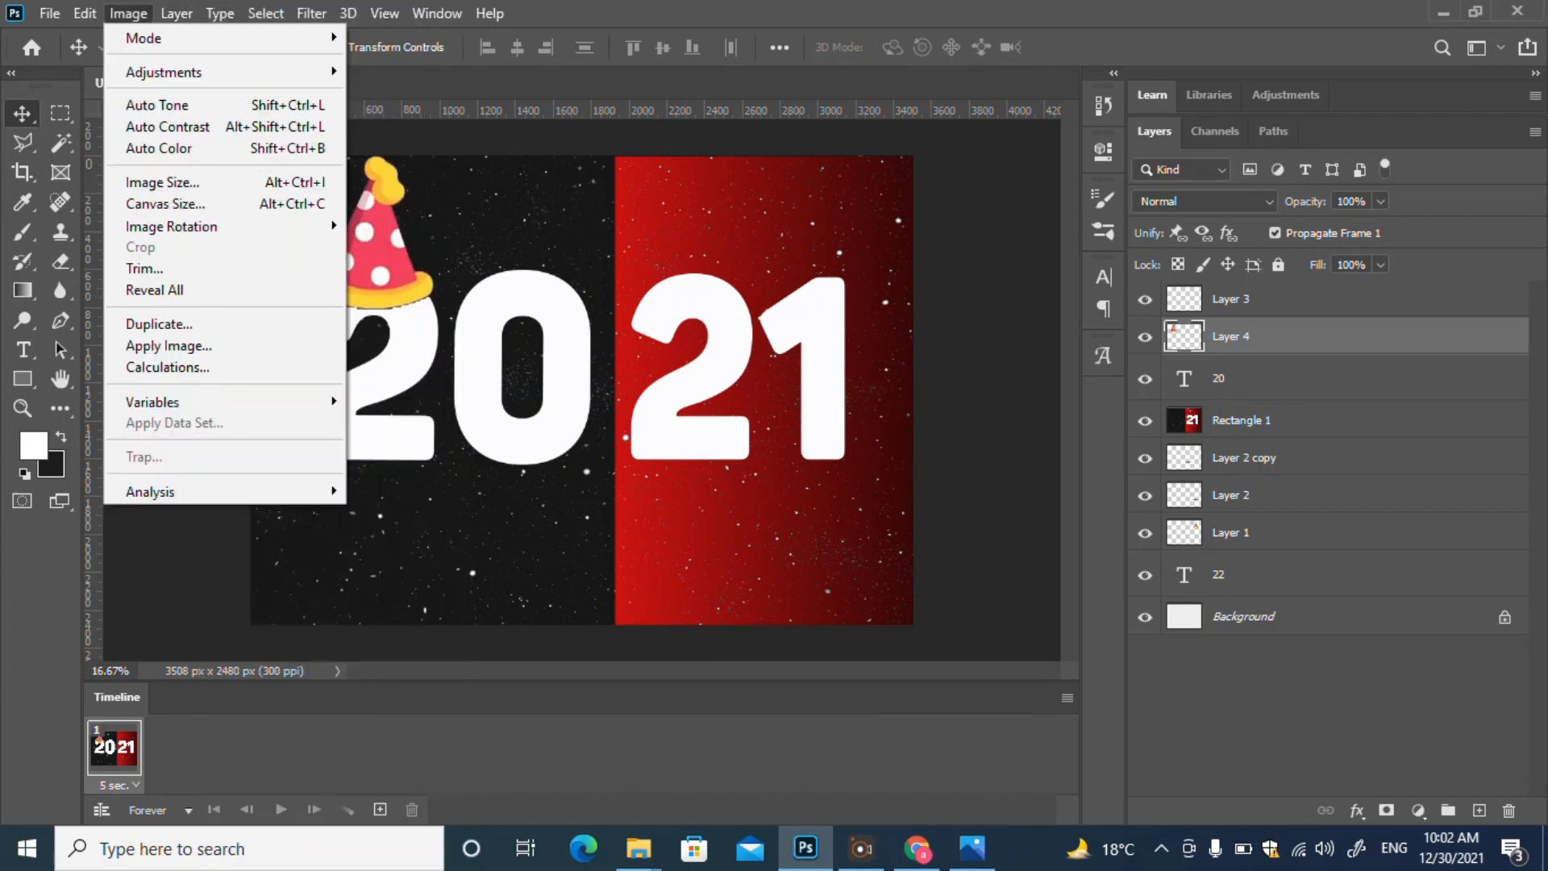
click(518, 155)
drag(1089, 248, 1031, 249)
key(Return)
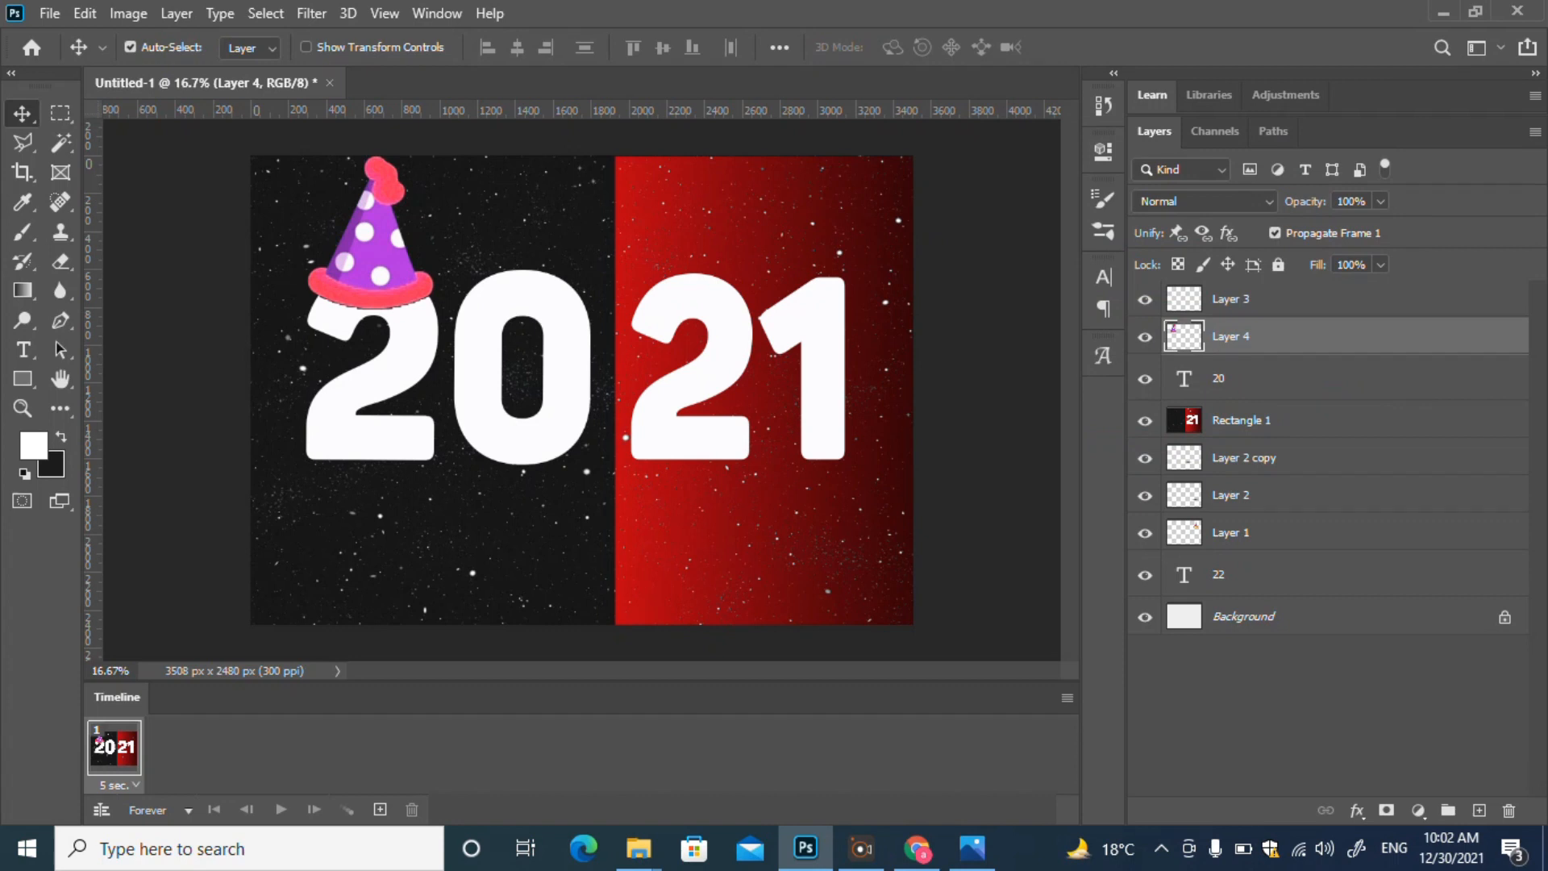
Step: Duplicate the Rectangle 1 layer four times
click(1242, 420)
key(ctrl+t)
key(Escape)
key(ctrl+j)
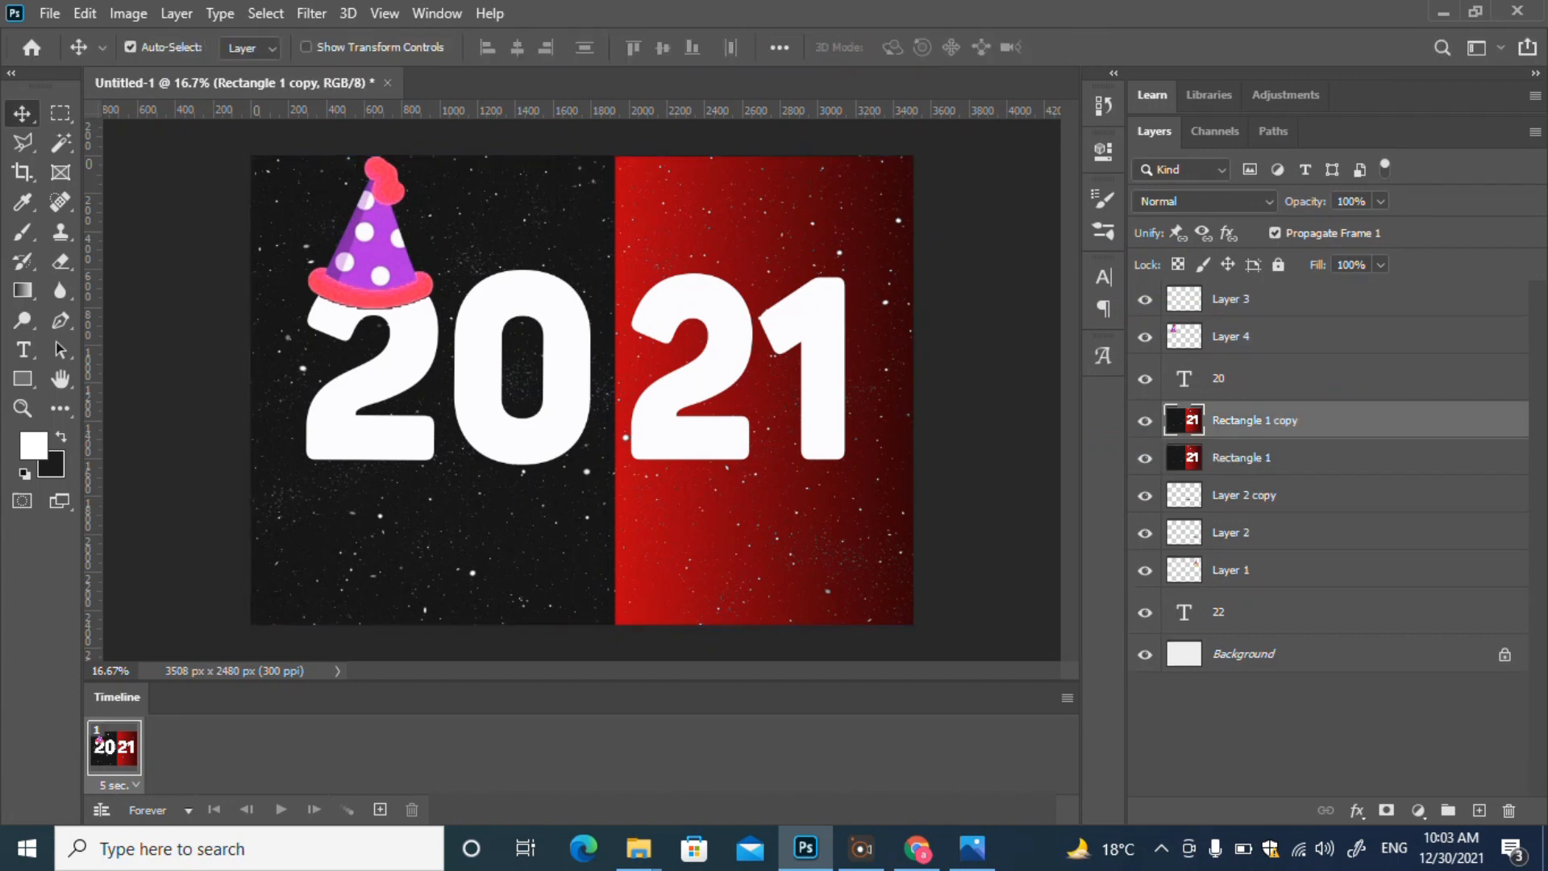
key(ctrl+j)
key(ctrl+j)
key(ctrl+j)
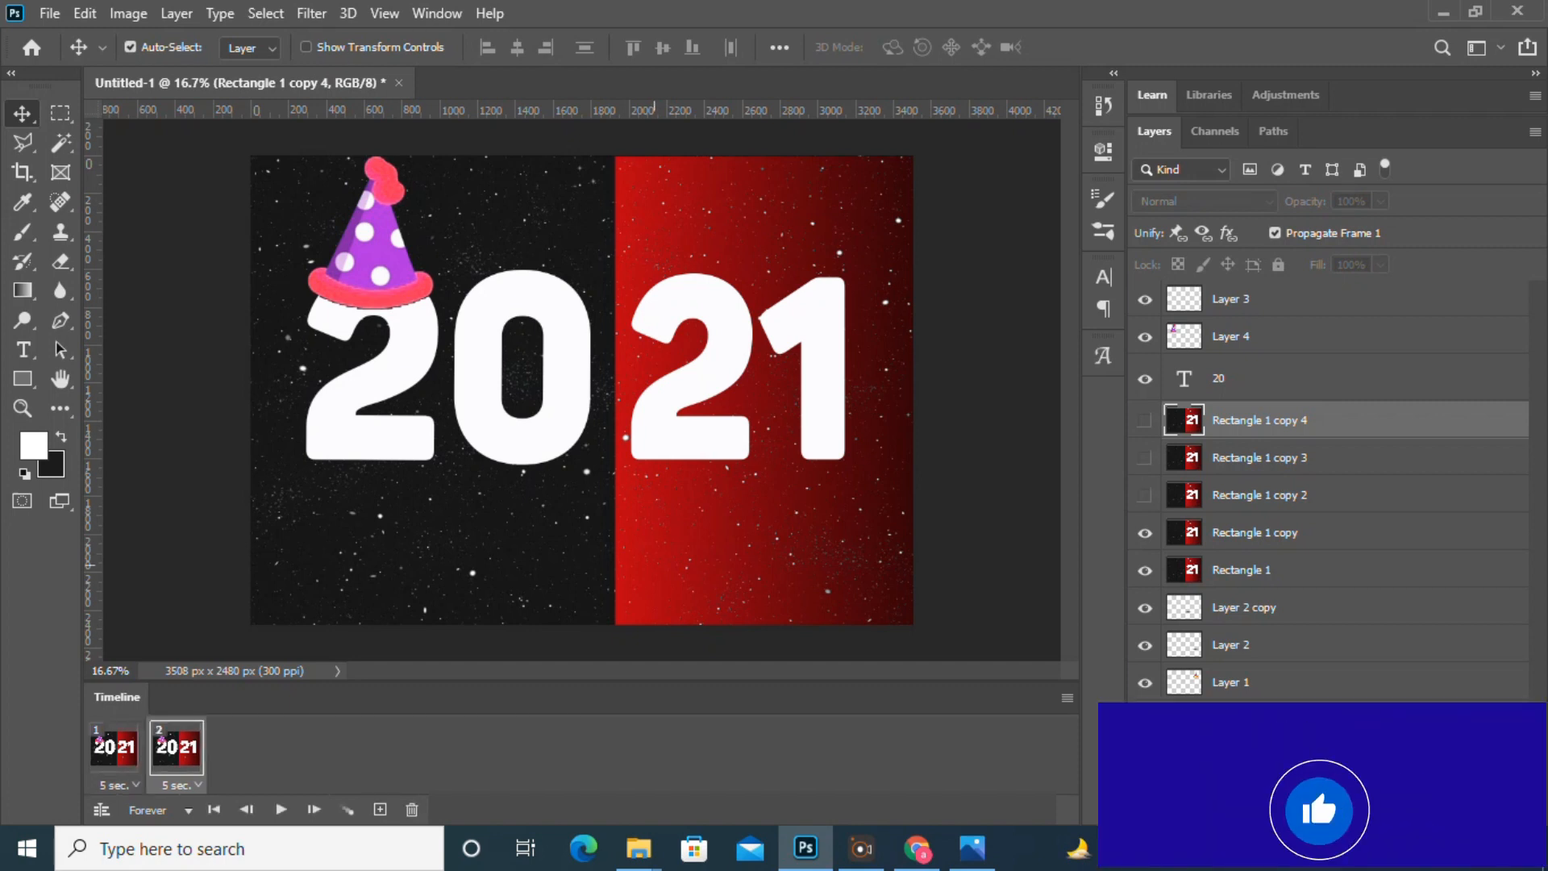
Step: Warp Rectangle 1 copy so its lower-right corner peels slightly inward, and hide Rectangle 1
click(1254, 532)
key(ctrl+t)
right_click(736, 171)
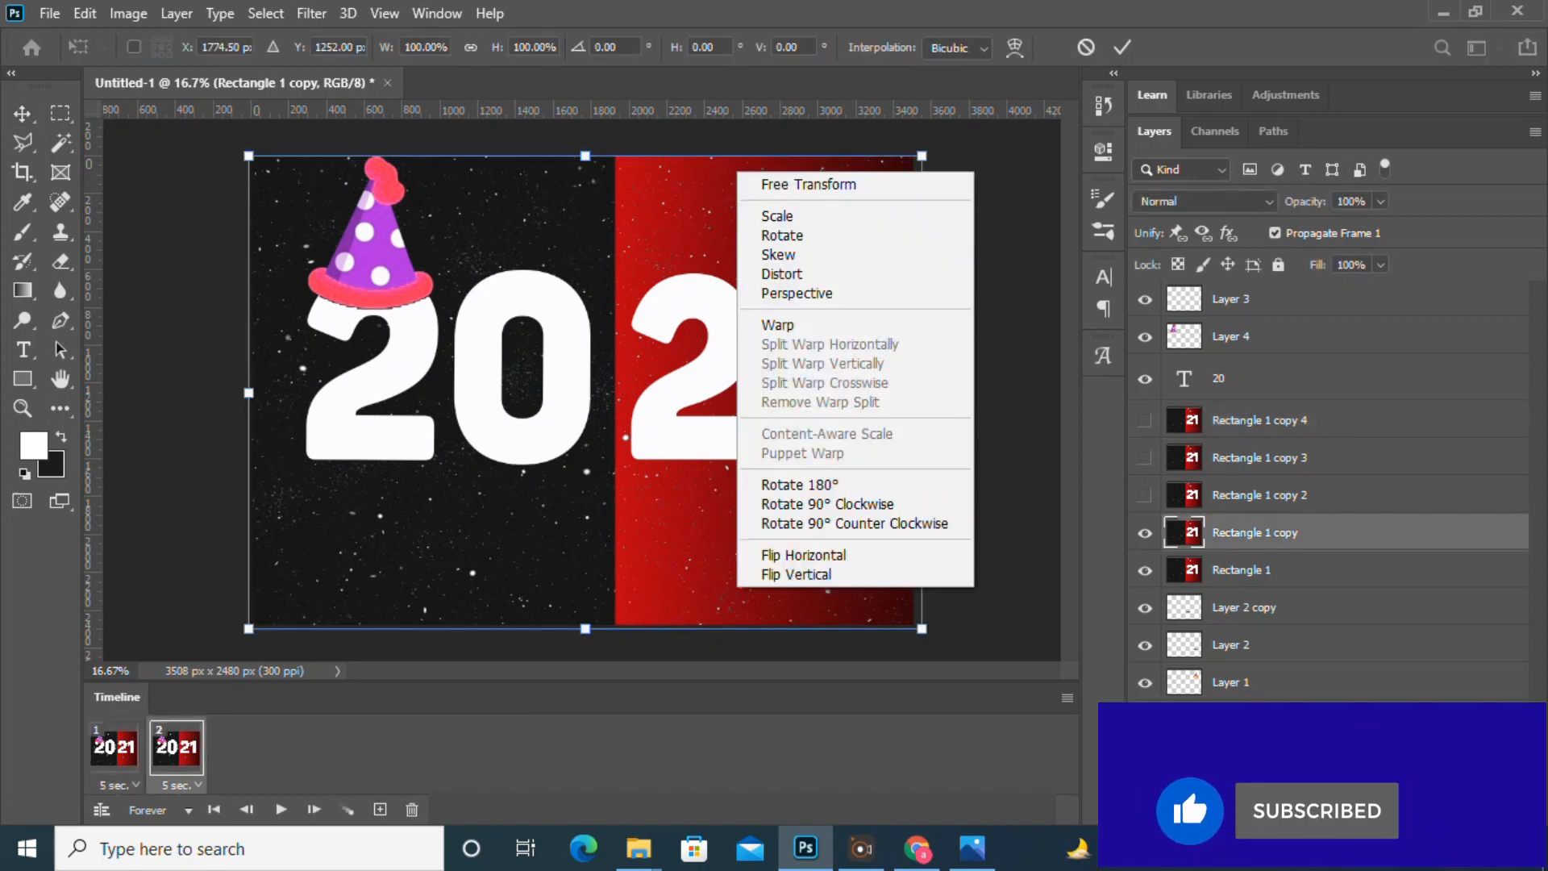
click(762, 325)
drag(922, 629, 834, 558)
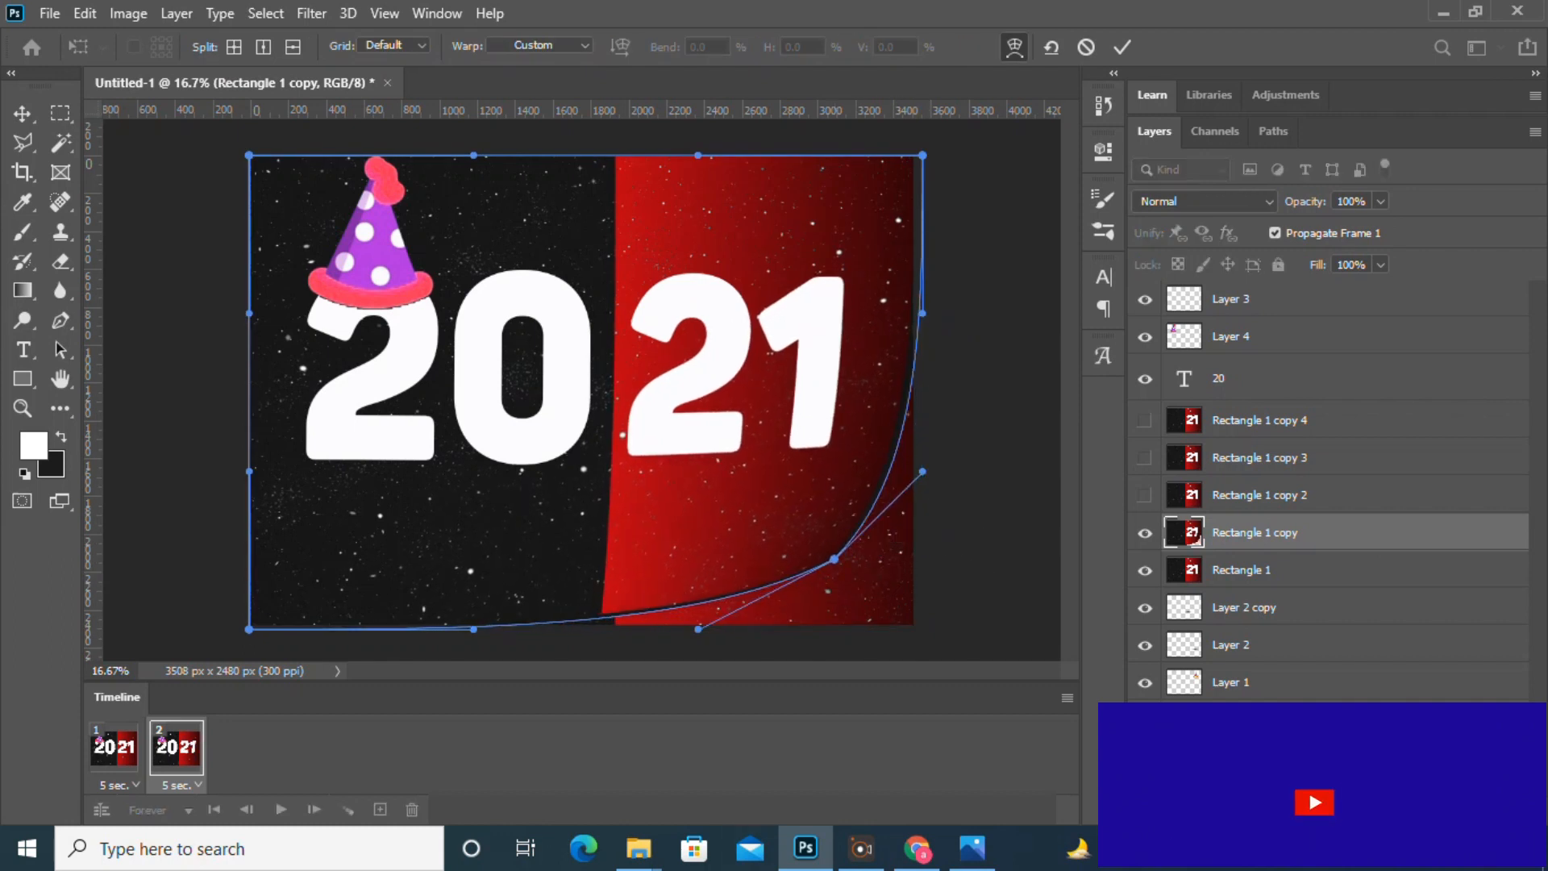
key(Return)
click(1144, 569)
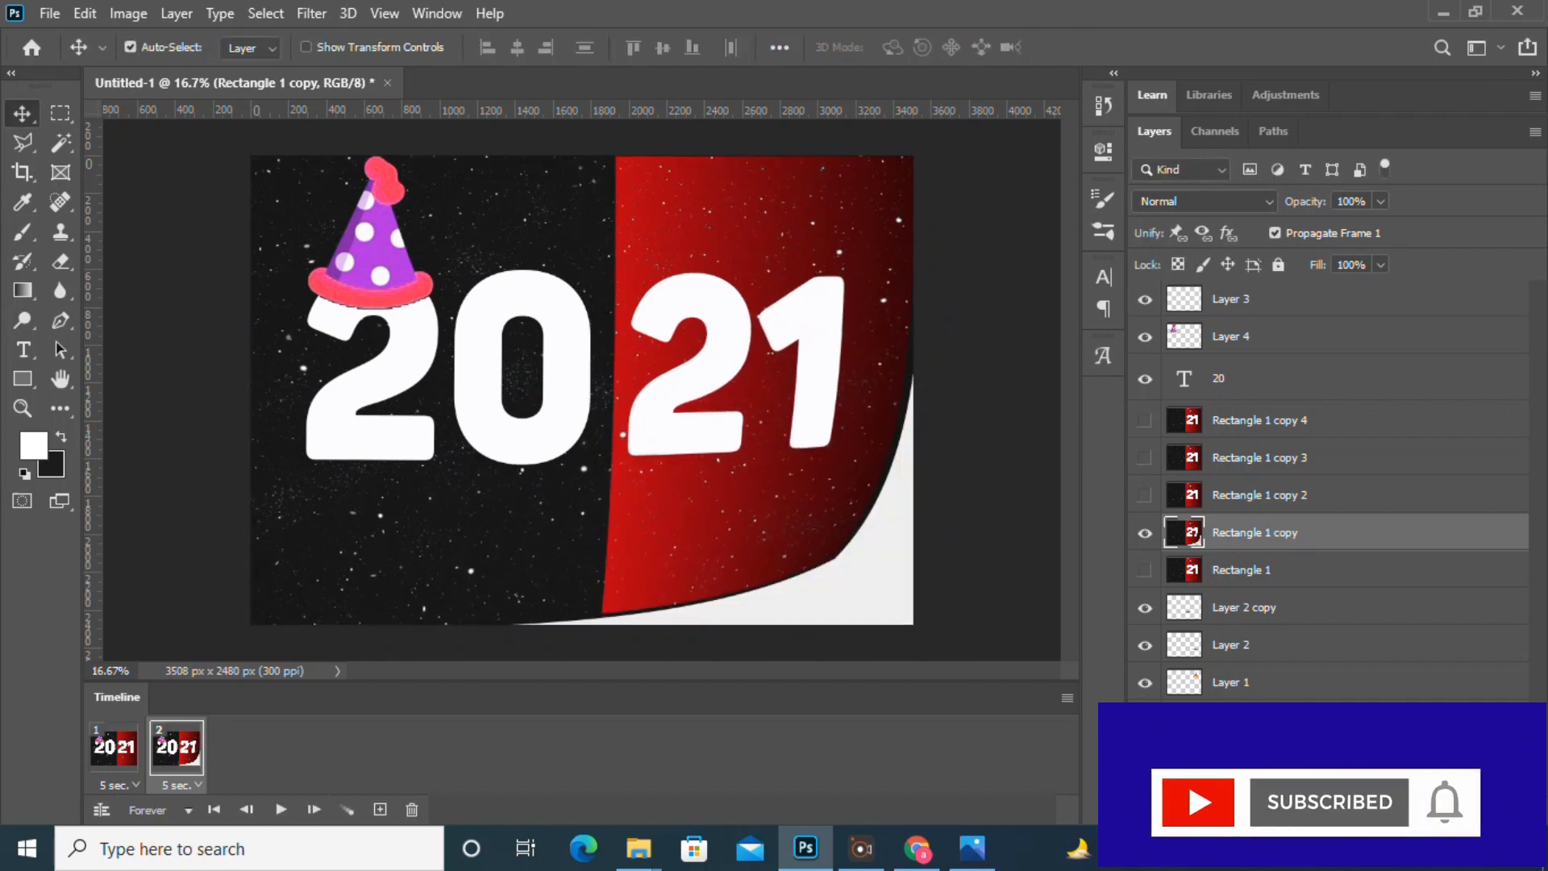
Step: Add a third frame, show Rectangle 1 copy 2 with its lower-right corner warped further inward, and hide Rectangle 1 copy
click(380, 809)
click(1144, 494)
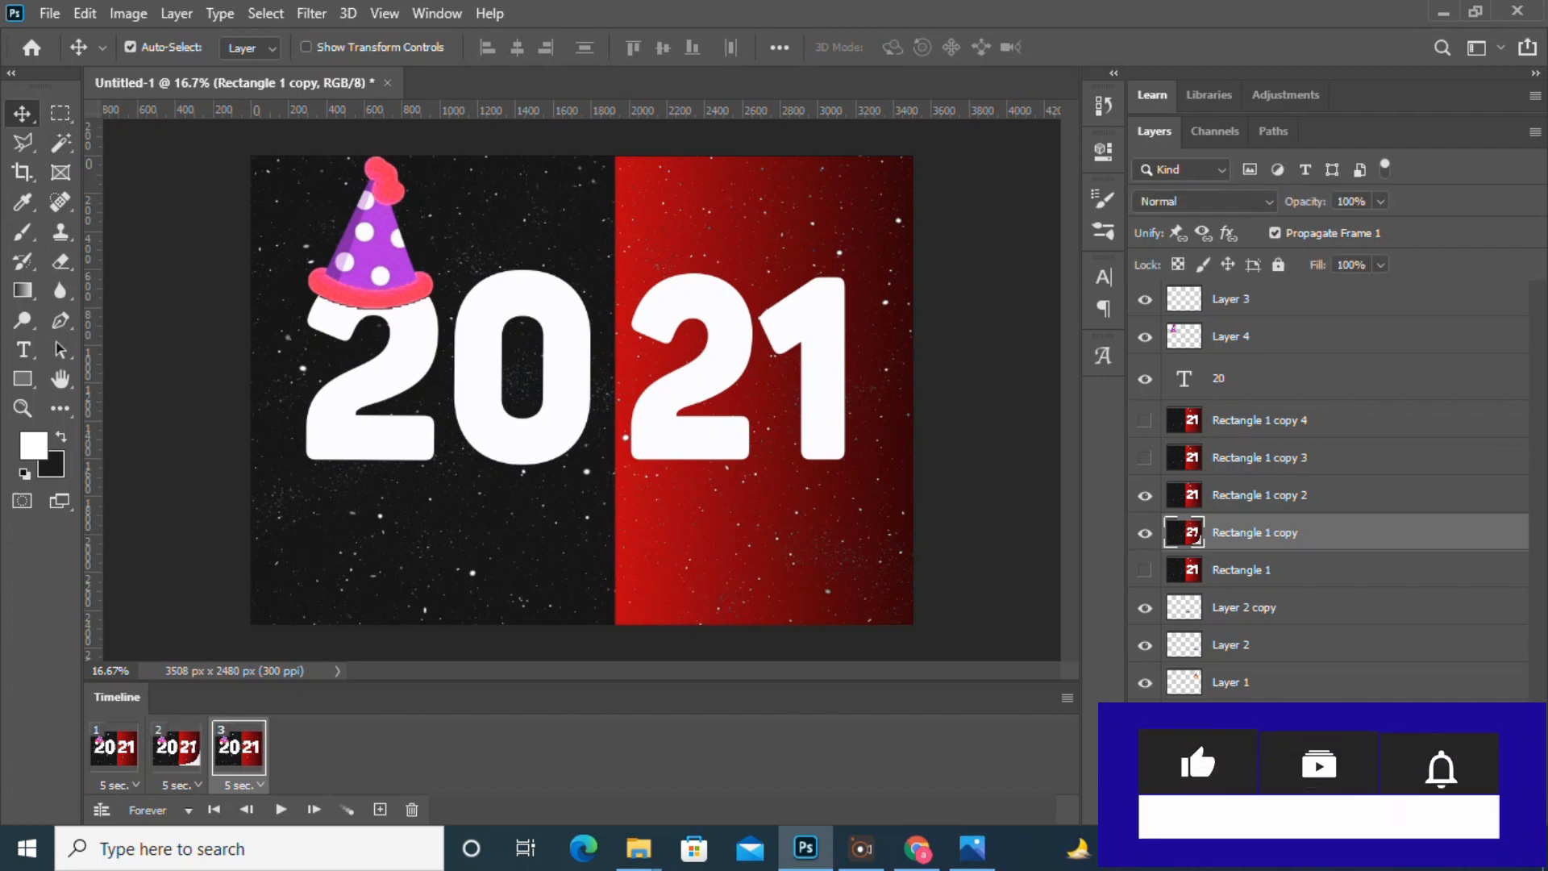
click(1257, 494)
key(ctrl+t)
right_click(853, 147)
click(887, 298)
drag(919, 627, 742, 494)
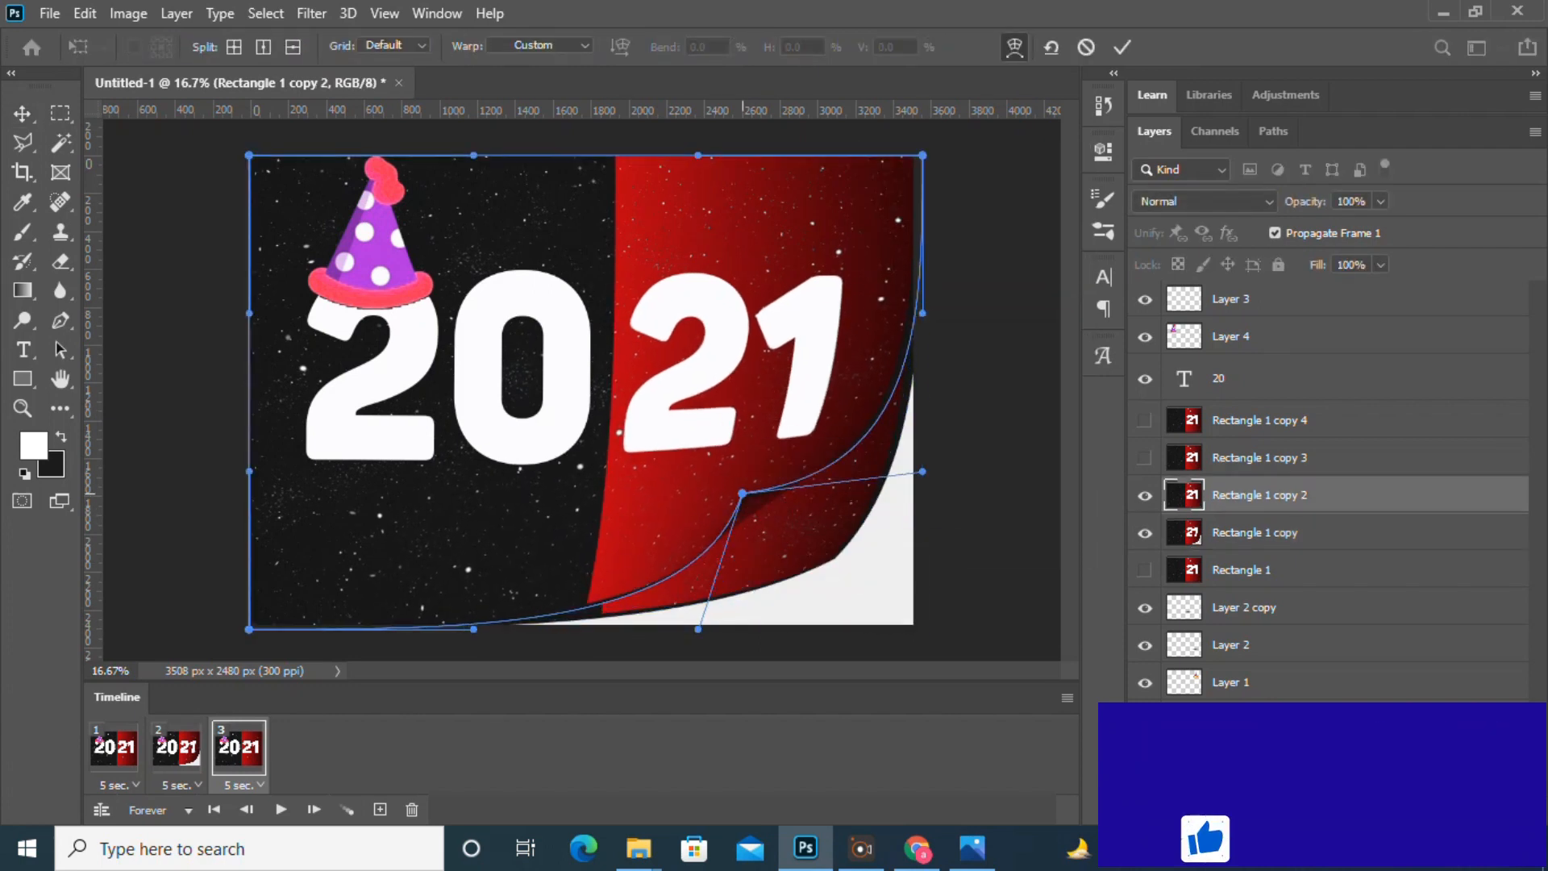
key(Return)
click(1144, 532)
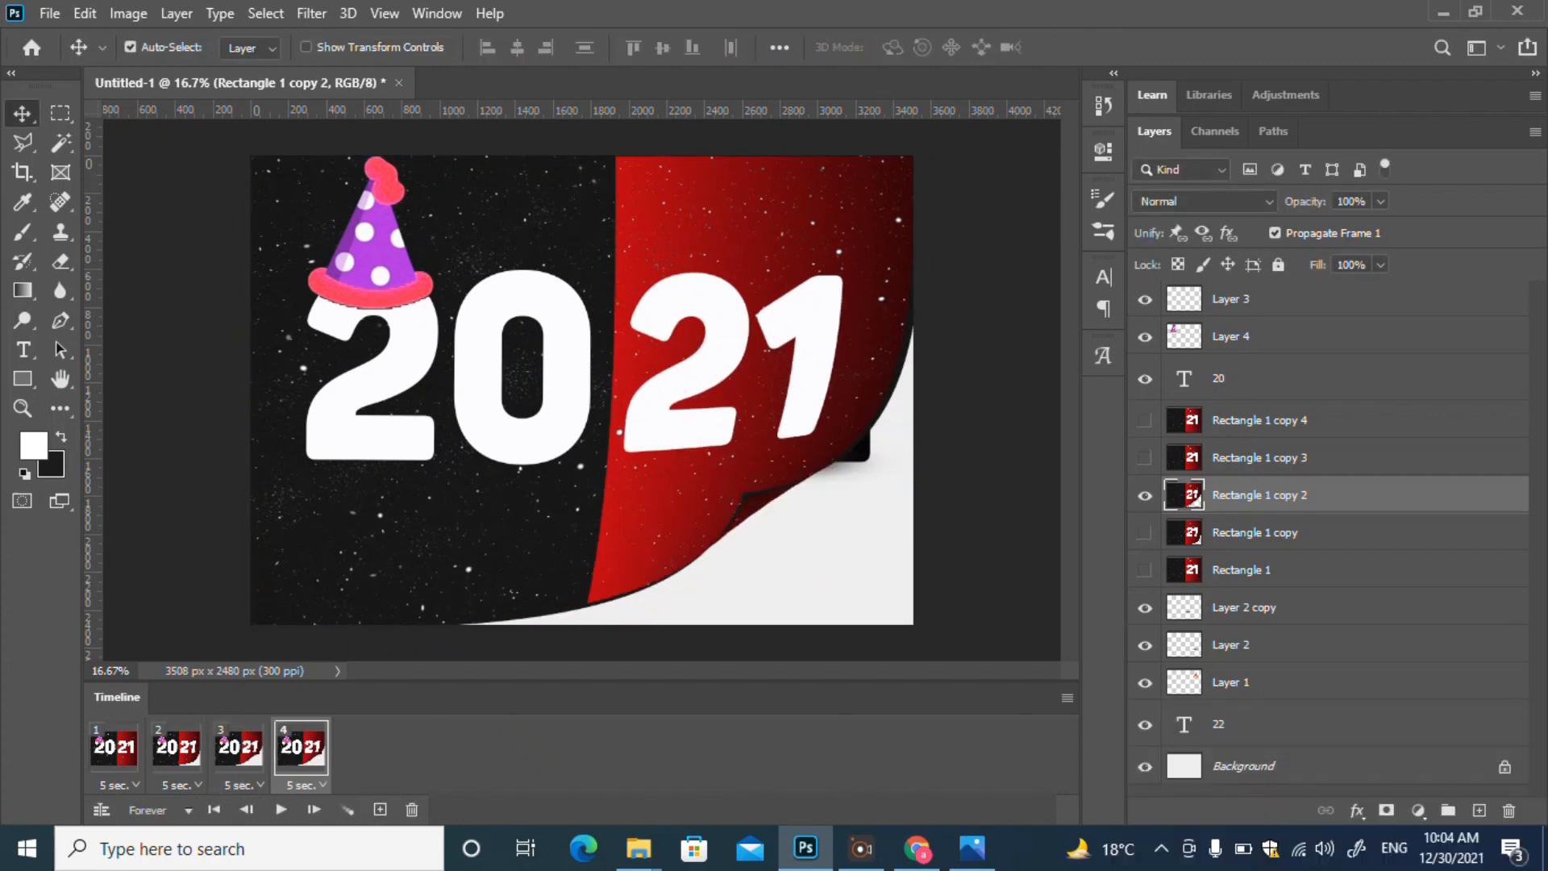
Step: Show Rectangle 1 copy 3 in the fourth frame and warp its lower-right corner up to the edge between black and red
click(1241, 457)
click(1144, 457)
key(ctrl+t)
right_click(851, 142)
click(879, 296)
drag(923, 629, 613, 340)
drag(922, 471, 880, 462)
drag(697, 629, 635, 516)
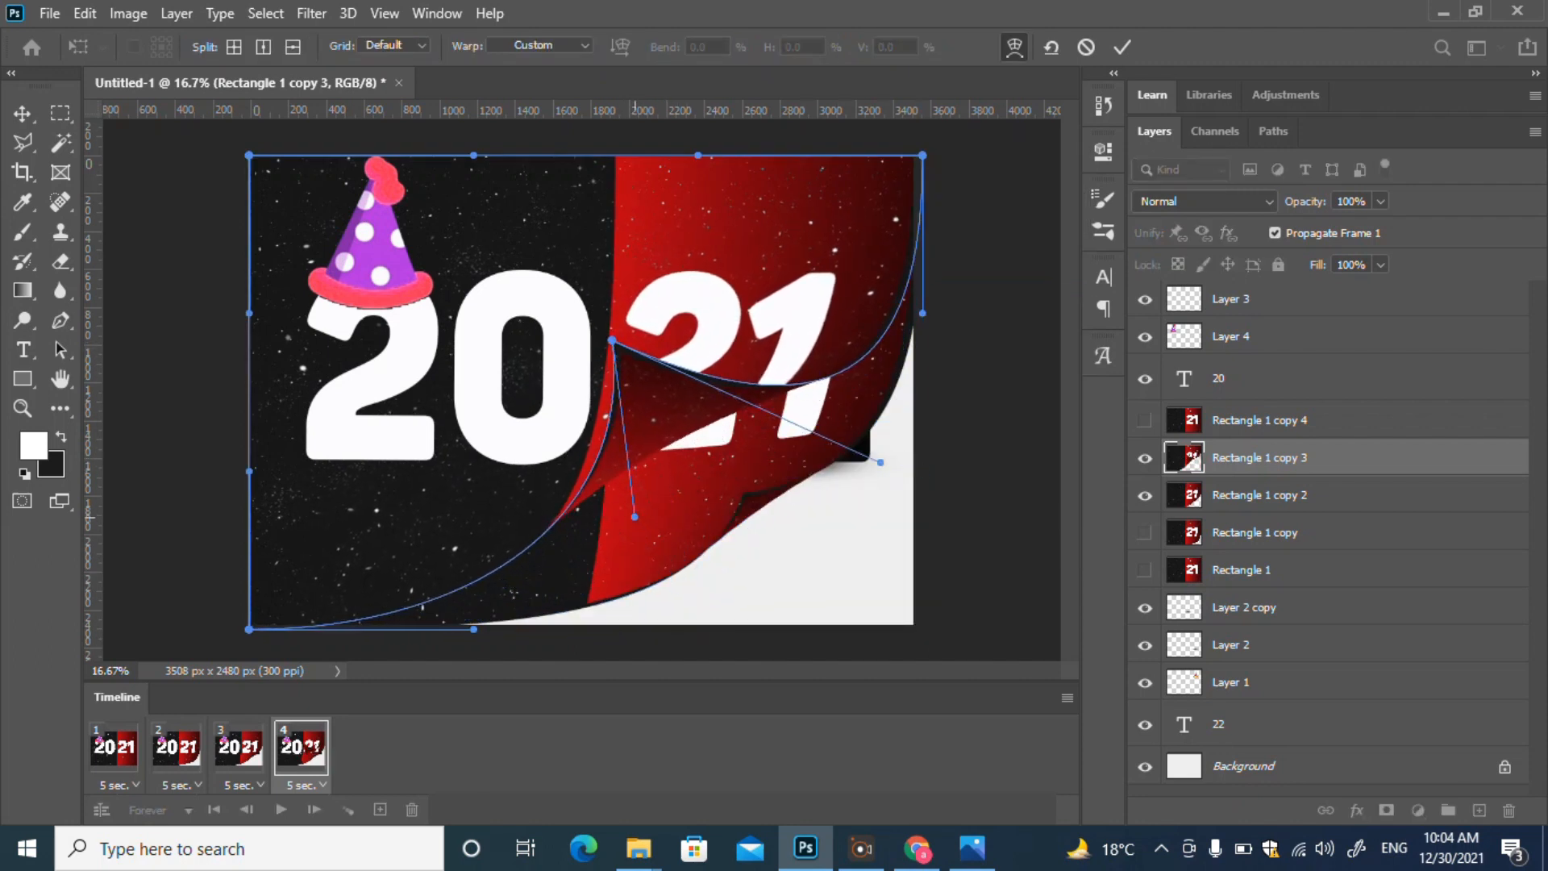
key(Return)
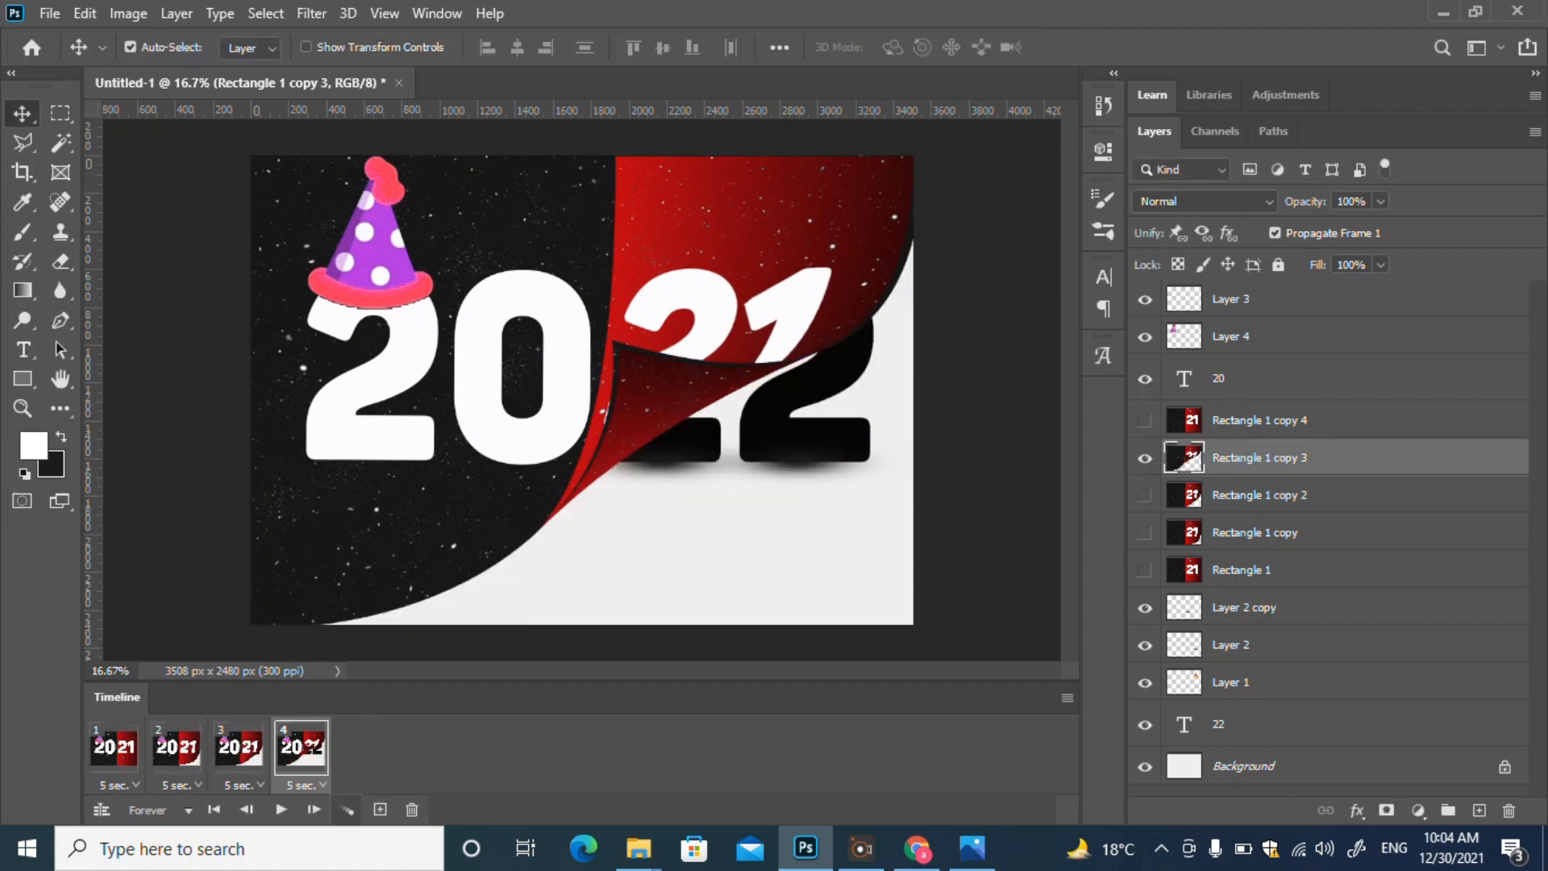
Step: Add a fifth frame and show the Rectangle 1 copy 4 layer in it
click(378, 808)
click(1258, 420)
click(1144, 420)
Step: Try warping Rectangle 1 copy 4 so its lower-right corner folds up above the 0, and hide Rectangle 1 copy 3
key(ctrl+t)
right_click(822, 104)
click(855, 256)
drag(923, 629, 516, 186)
drag(923, 471, 564, 155)
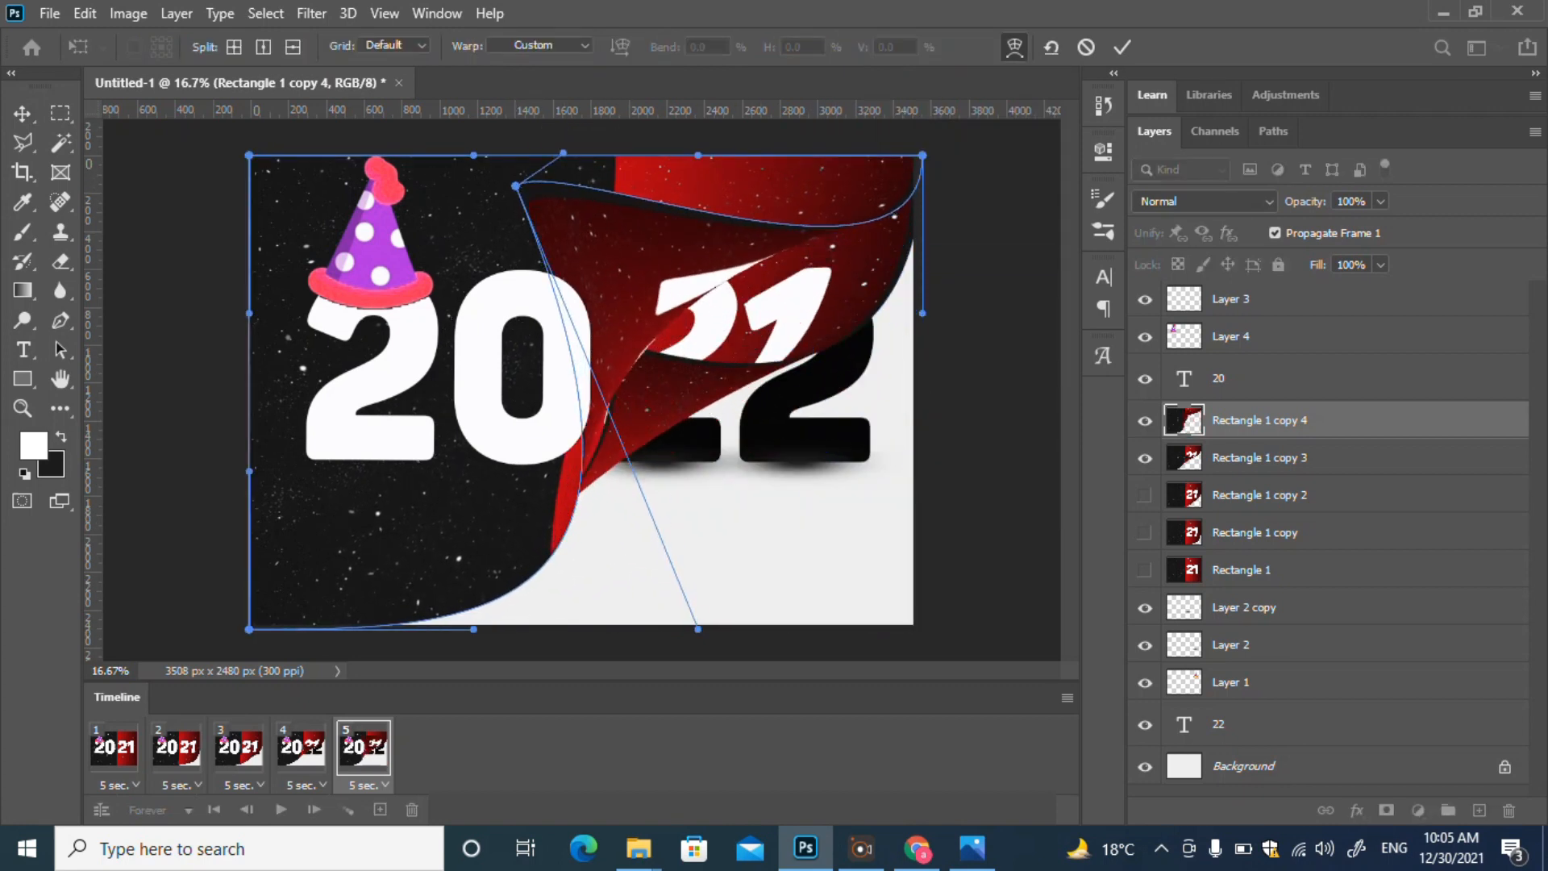
key(Return)
click(1145, 457)
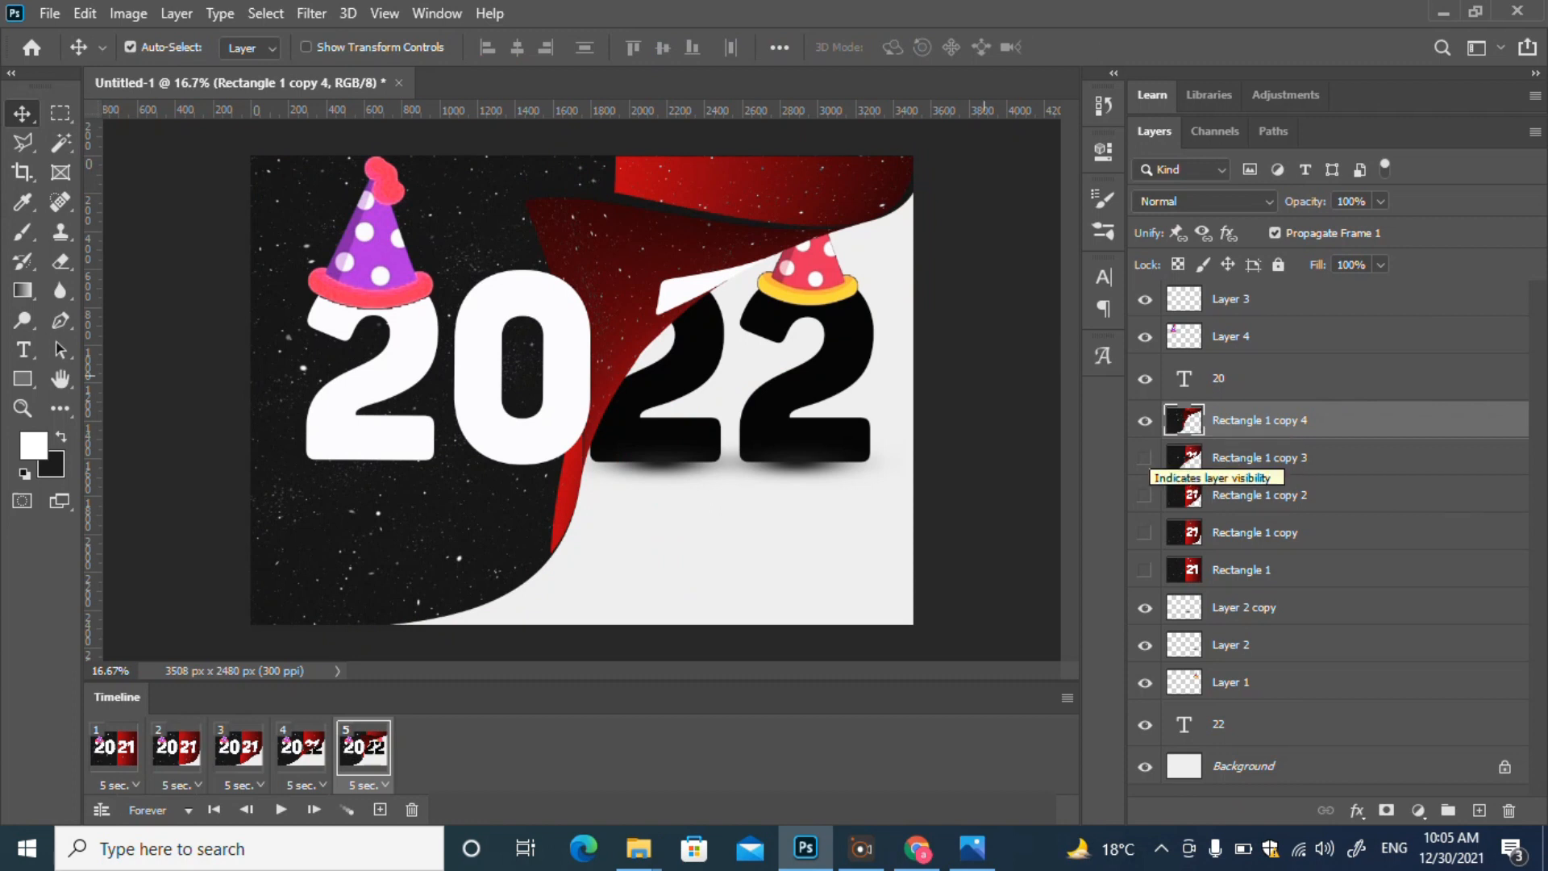
Step: Try warping Rectangle 1 copy 4 a second time, cancel it and undo the layer's previous warp and visibility change
key(ctrl+t)
right_click(751, 217)
click(863, 375)
drag(922, 629, 872, 504)
key(Escape)
key(ctrl+z)
key(ctrl+z)
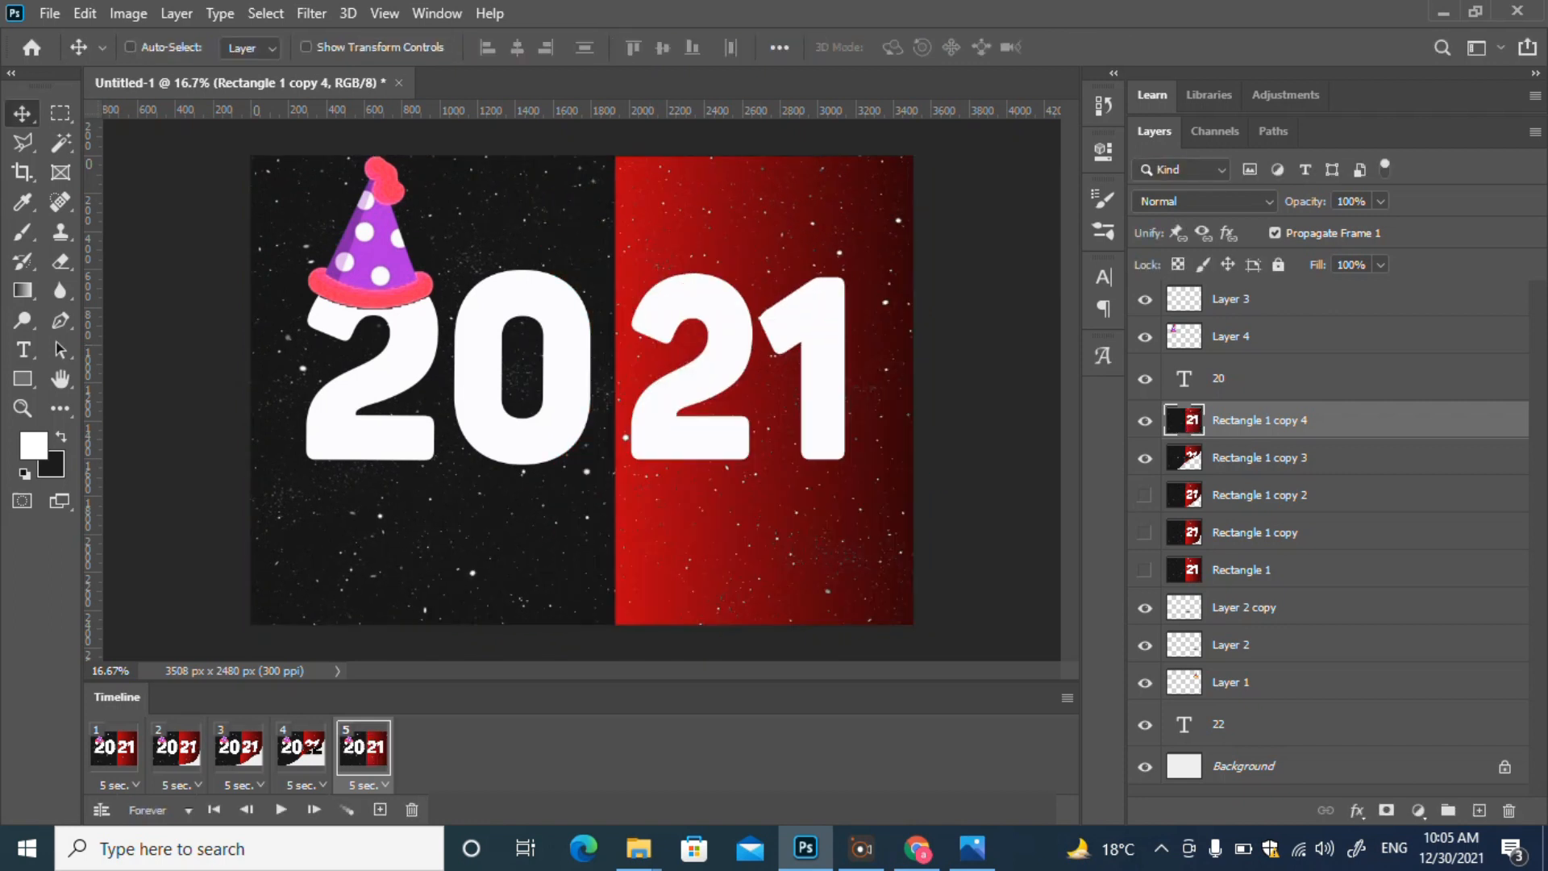
Step: Warp Rectangle 1 copy 4 so its right side folds back diagonally above the 0, and hide Rectangle 1 copy 3
key(ctrl+t)
right_click(720, 514)
click(754, 245)
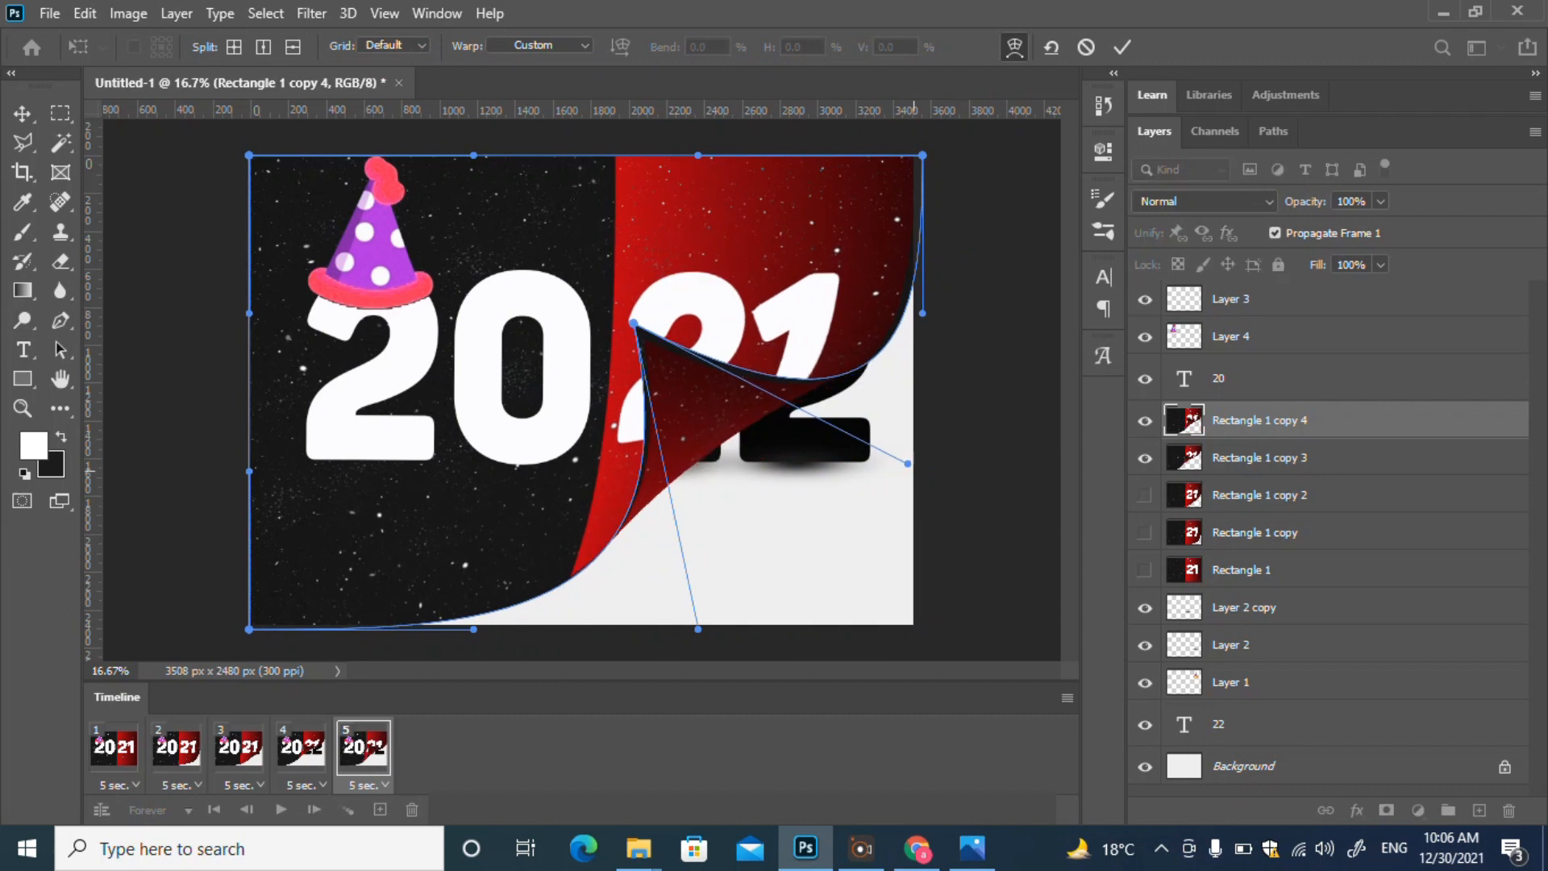
drag(910, 467, 798, 350)
drag(698, 629, 569, 474)
drag(859, 296, 780, 171)
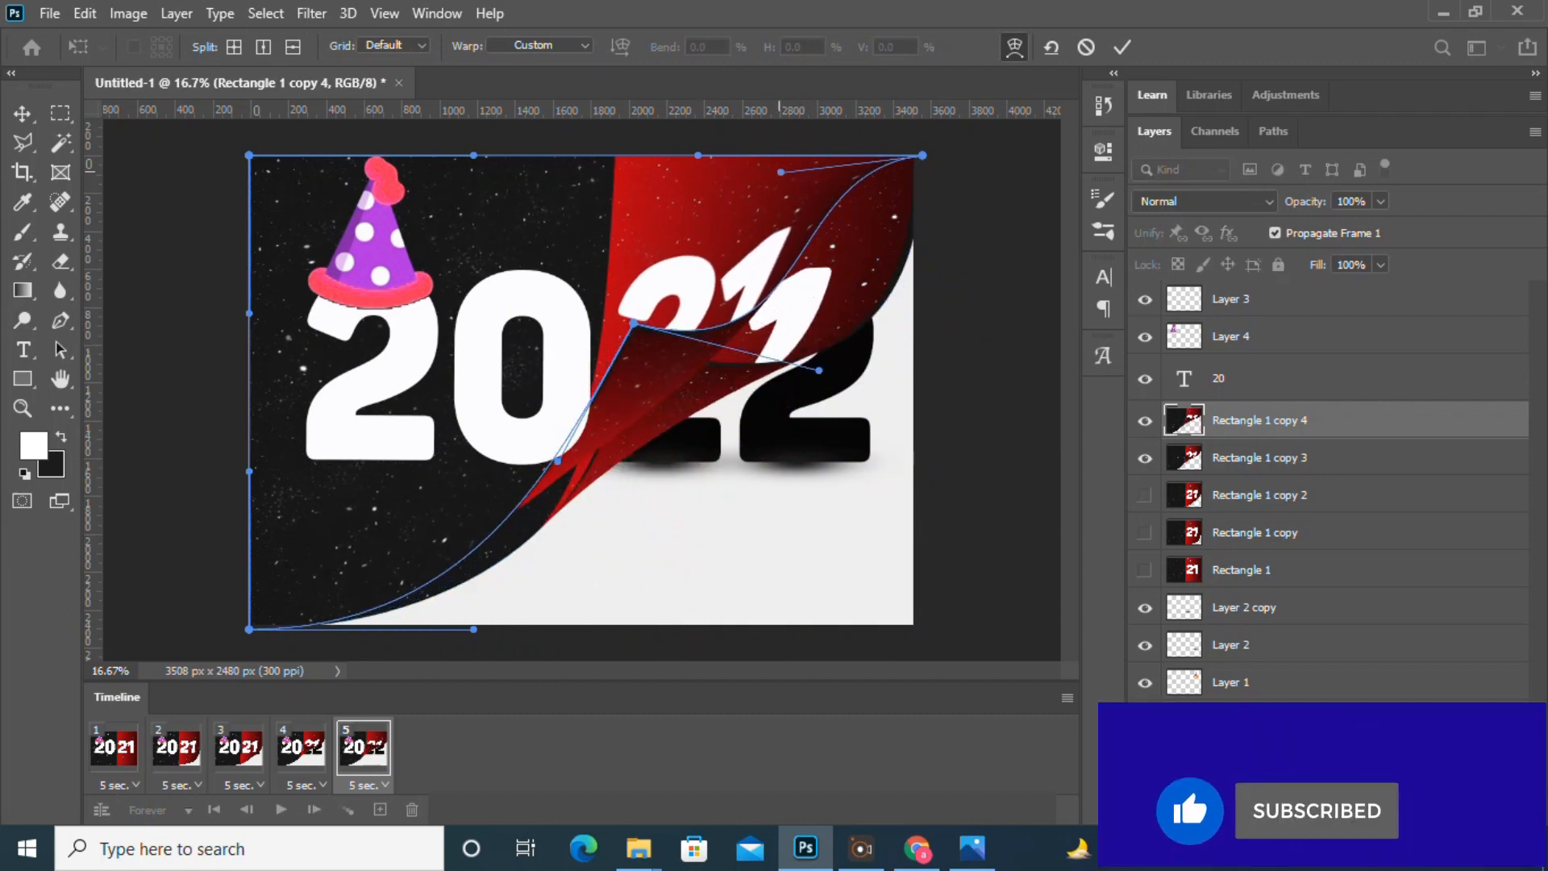
drag(635, 323, 511, 226)
drag(700, 267, 641, 214)
key(Return)
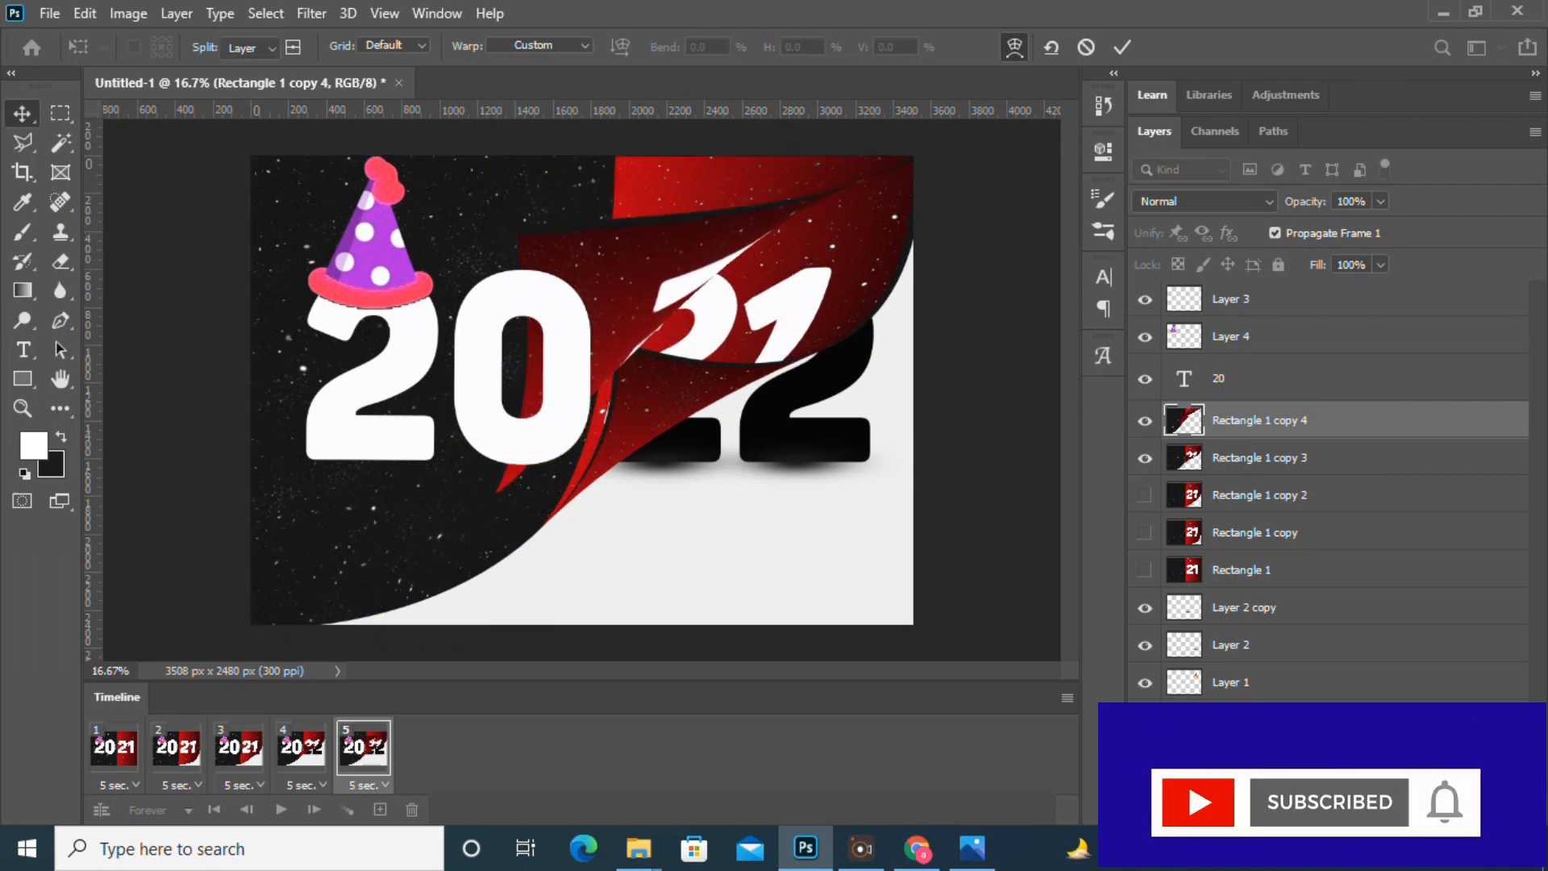
click(1145, 457)
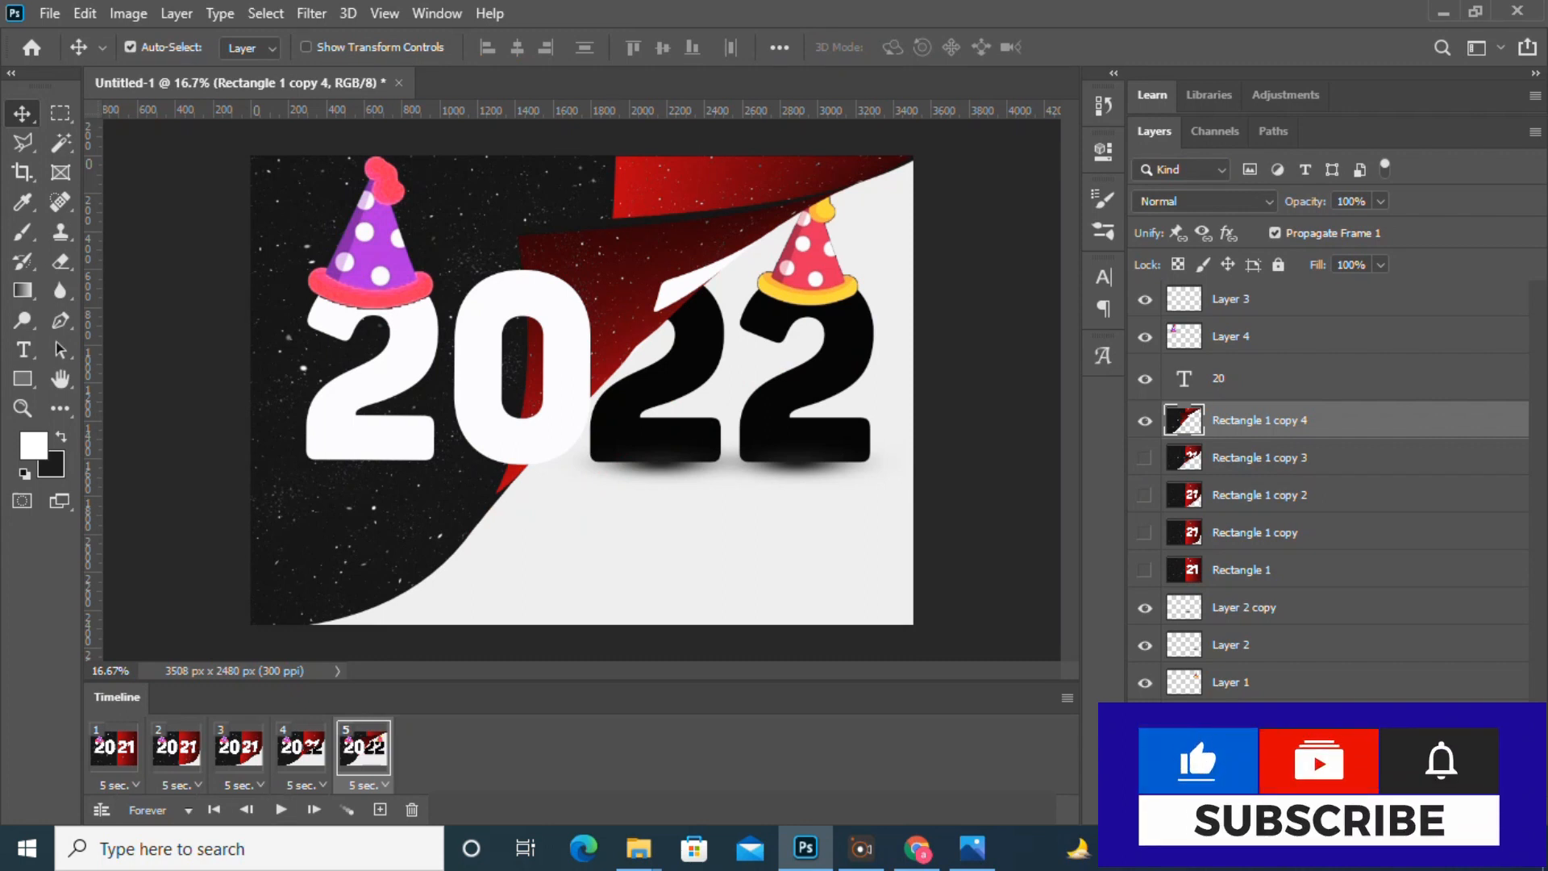
Step: Set the delay of all five frames to 0.1 seconds and play the animation
click(125, 784)
click(137, 582)
click(187, 784)
click(202, 582)
click(249, 784)
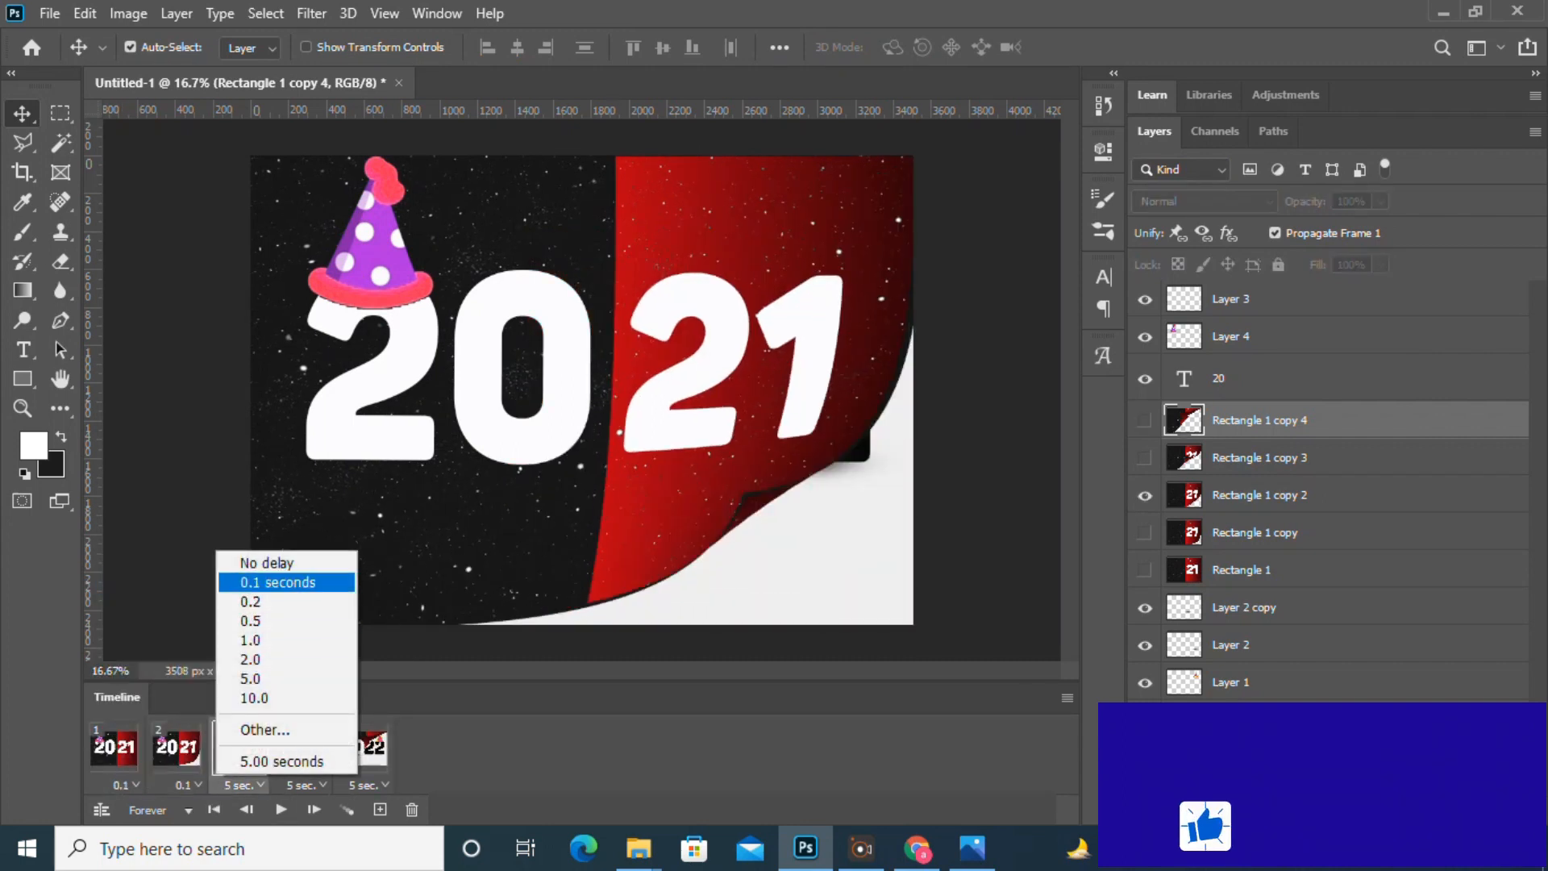
click(278, 583)
click(311, 785)
click(338, 582)
click(373, 785)
click(399, 582)
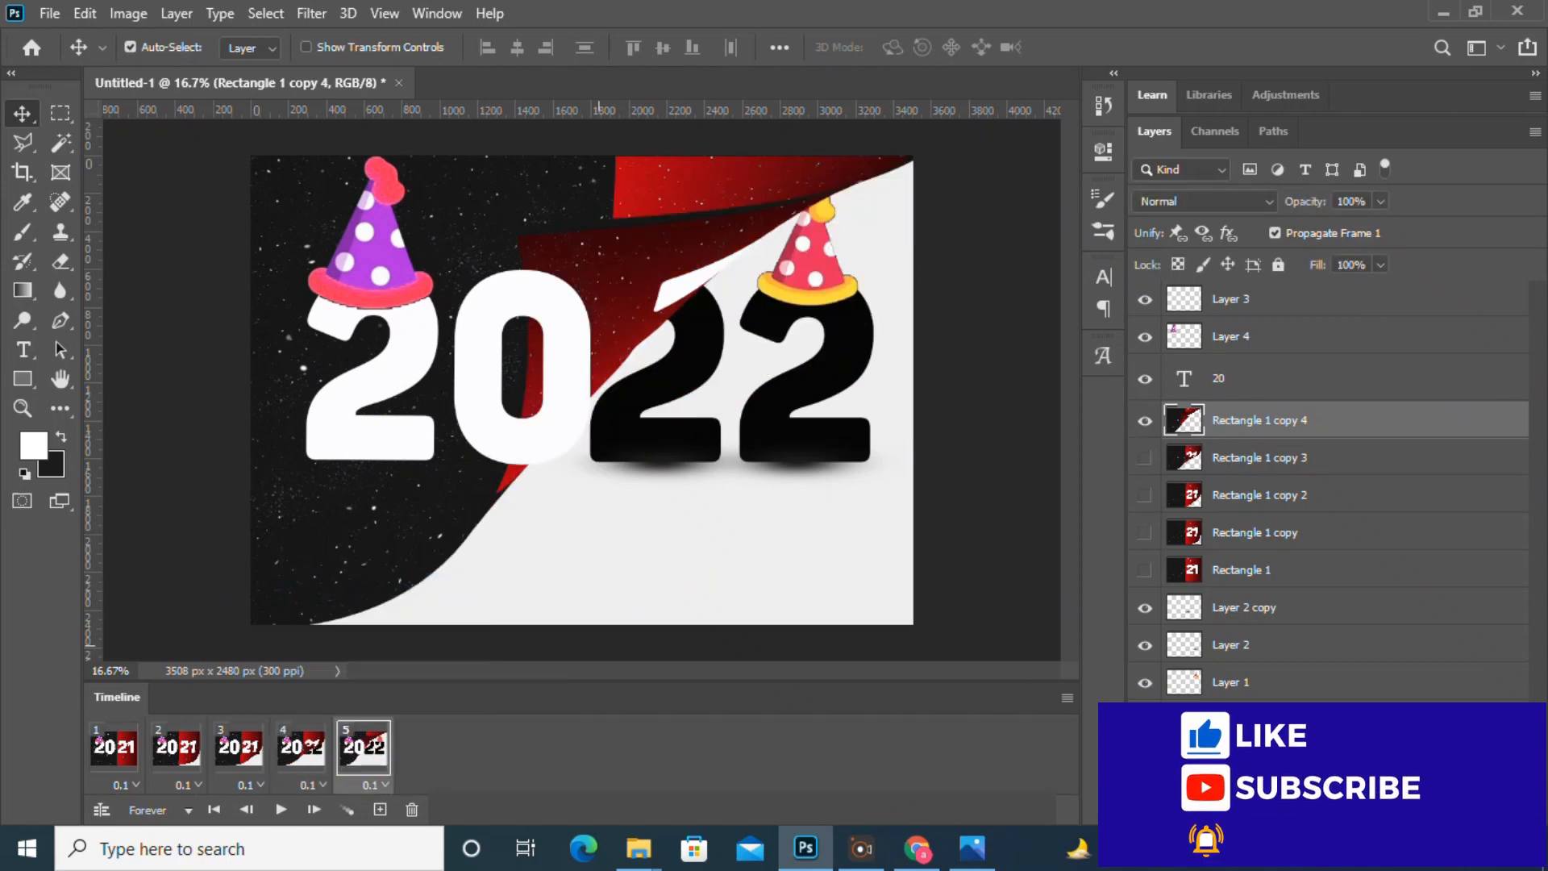
click(281, 809)
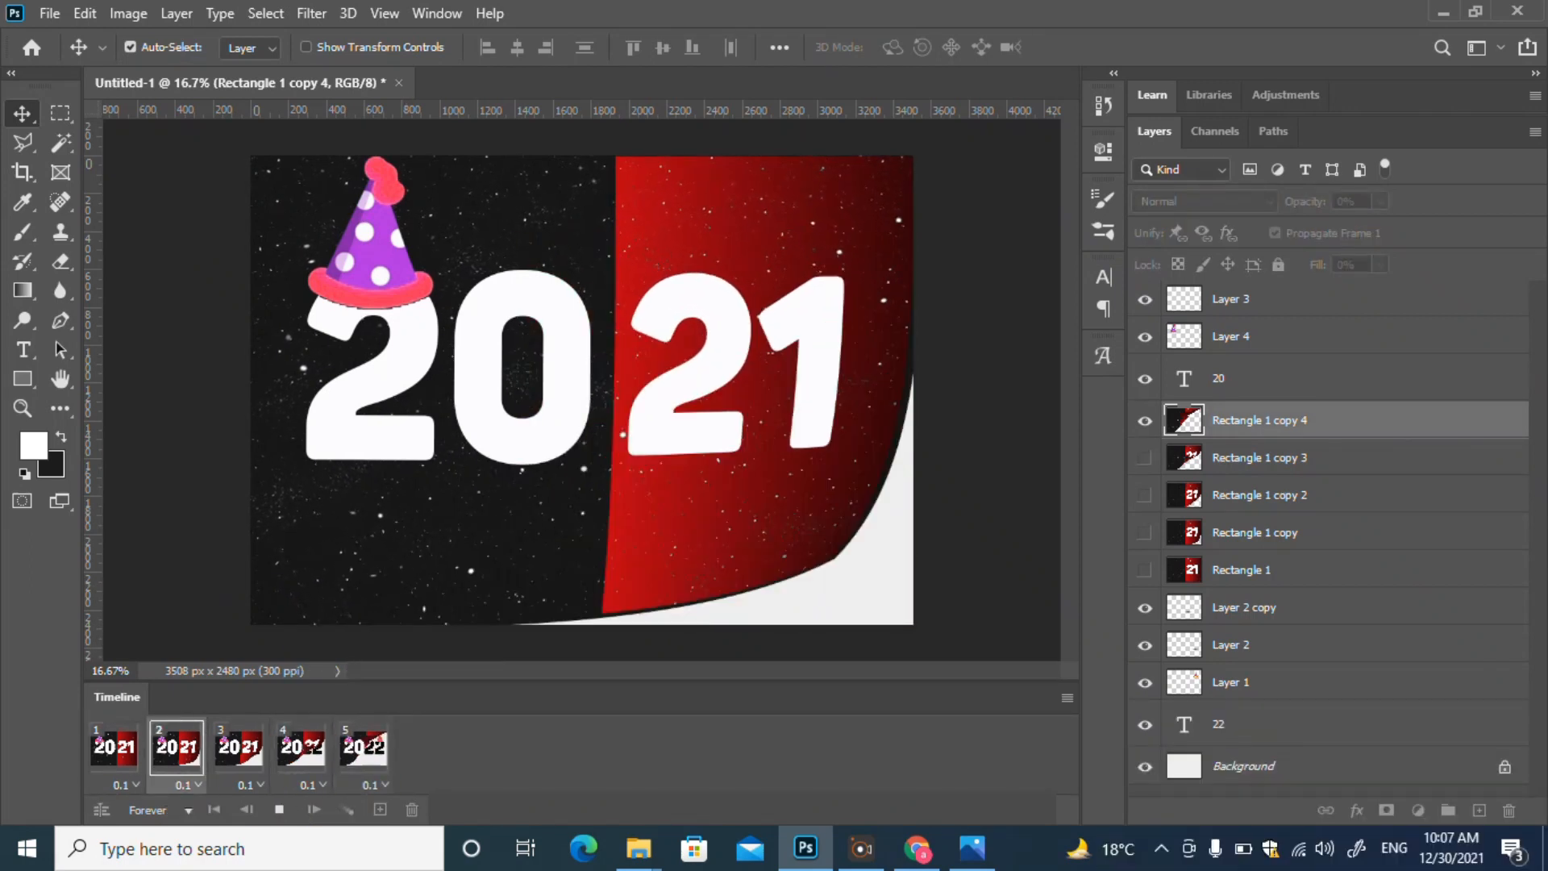
Step: Set the delay of all five frames to 0.2 seconds, then play and stop the animation
click(125, 784)
click(137, 602)
click(188, 784)
click(202, 601)
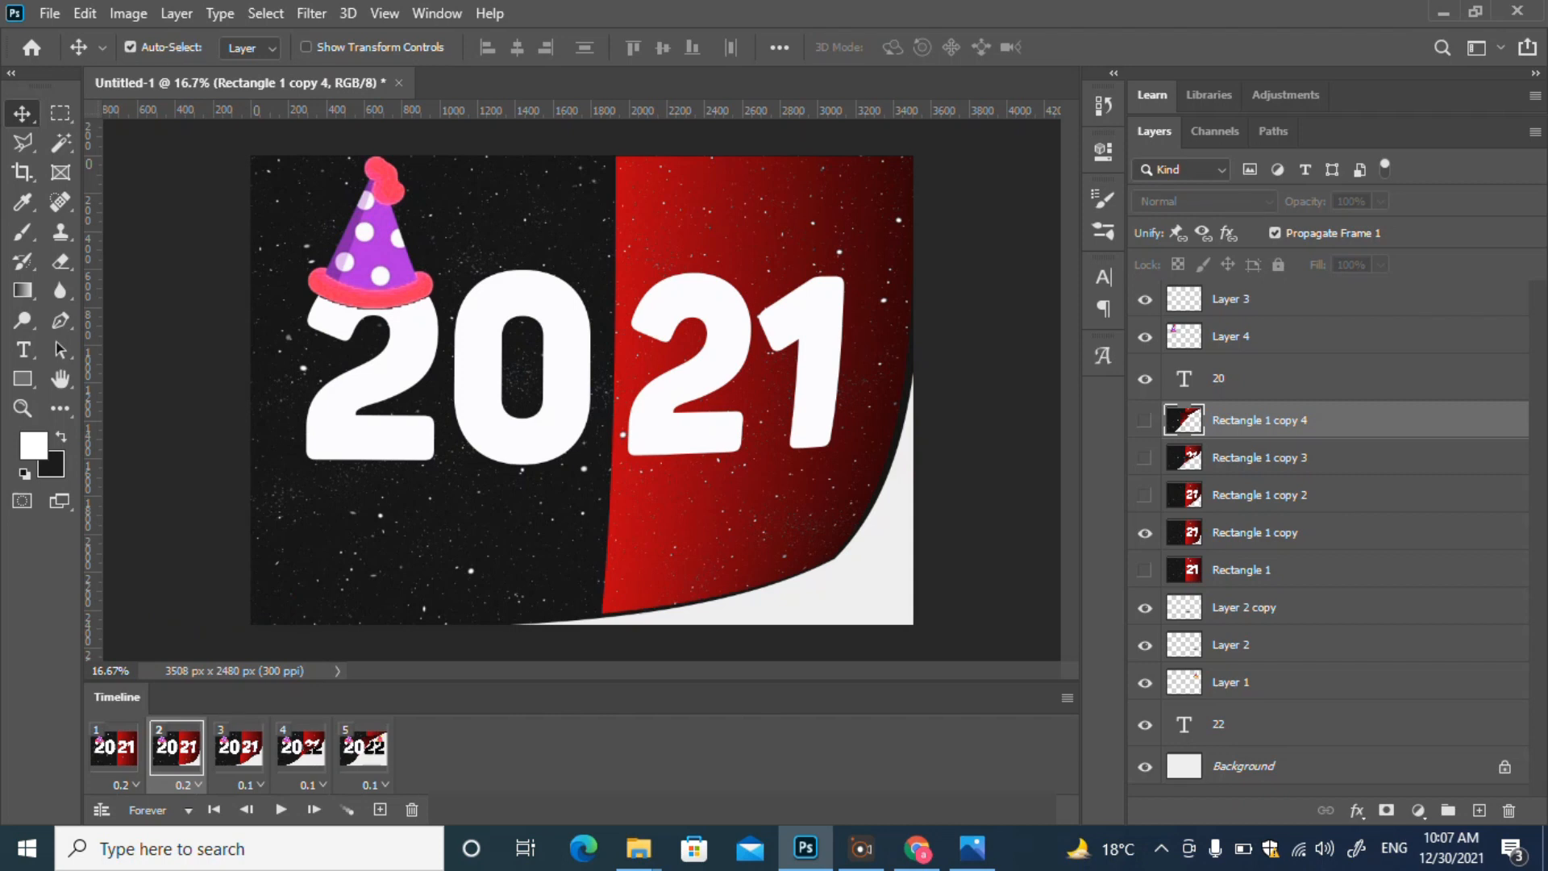
click(249, 785)
click(262, 601)
click(311, 785)
click(323, 602)
click(373, 785)
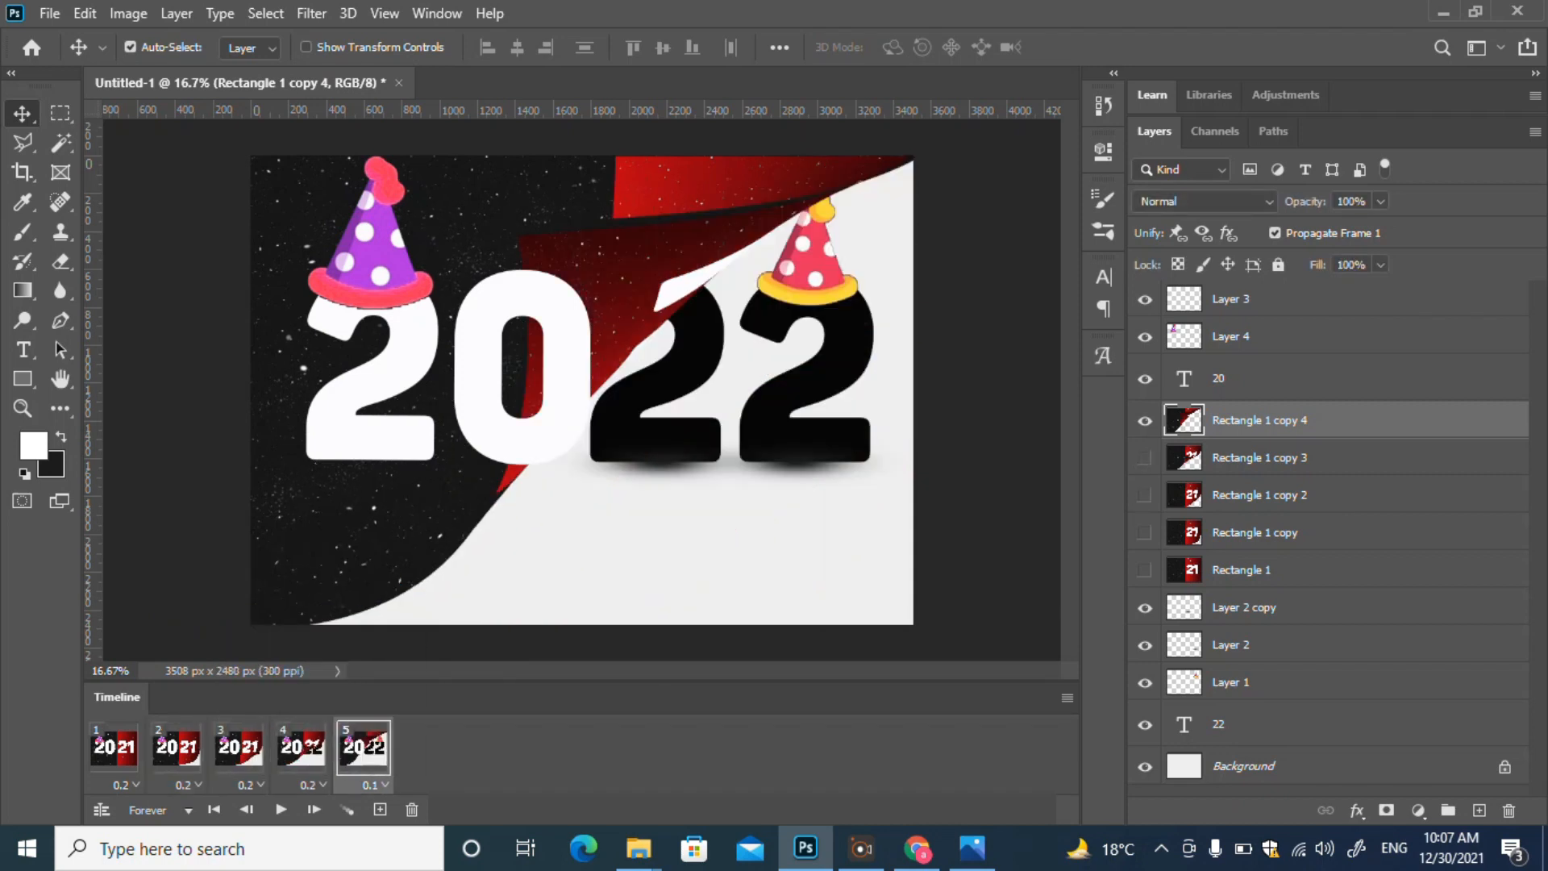
click(375, 602)
click(281, 810)
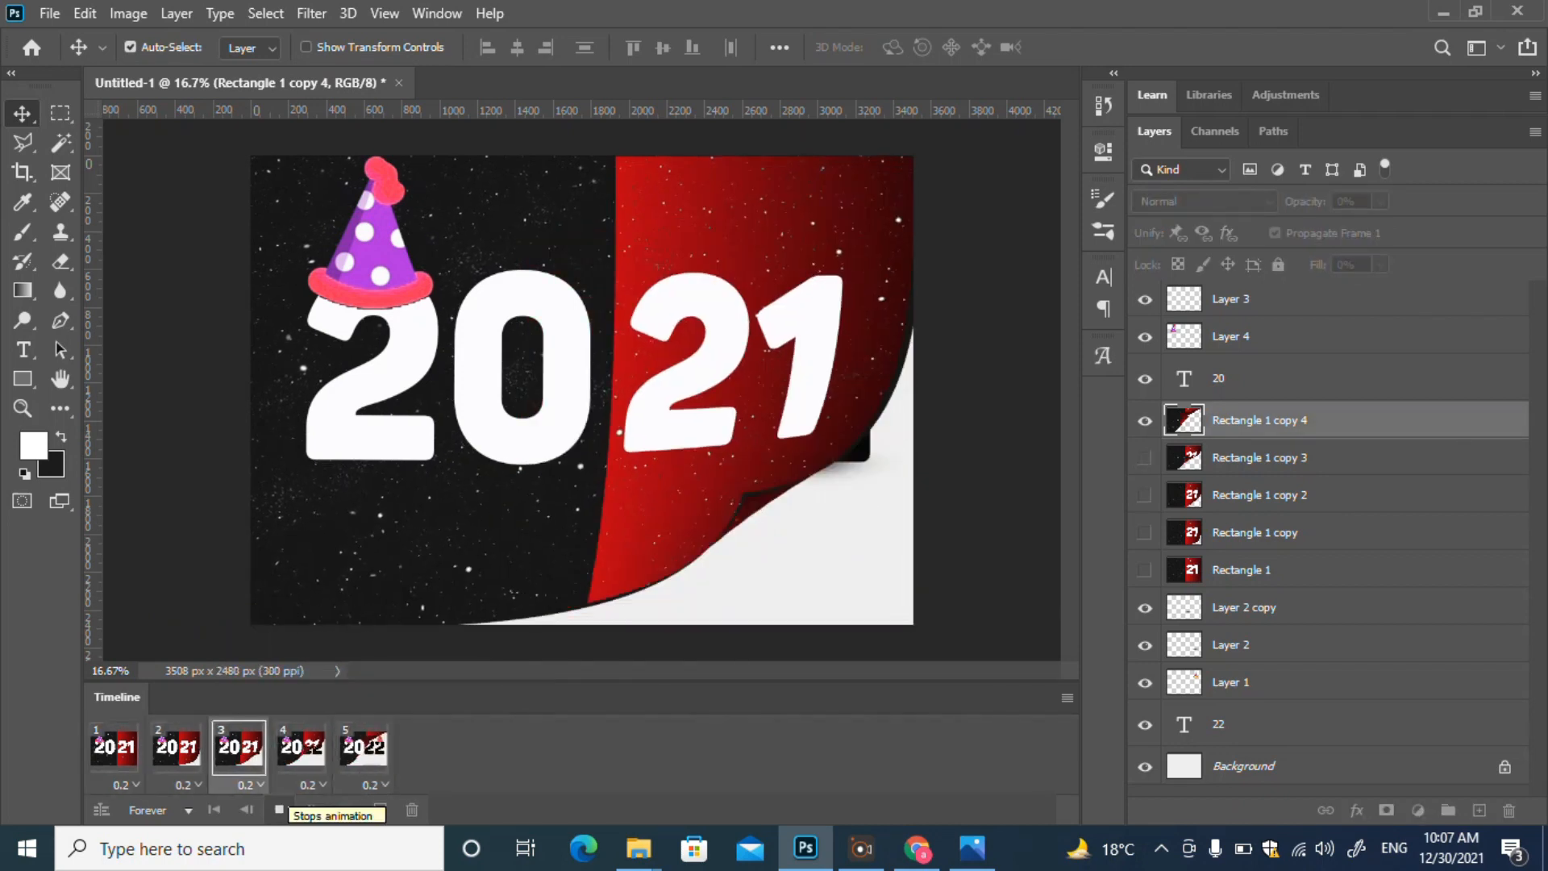
click(280, 809)
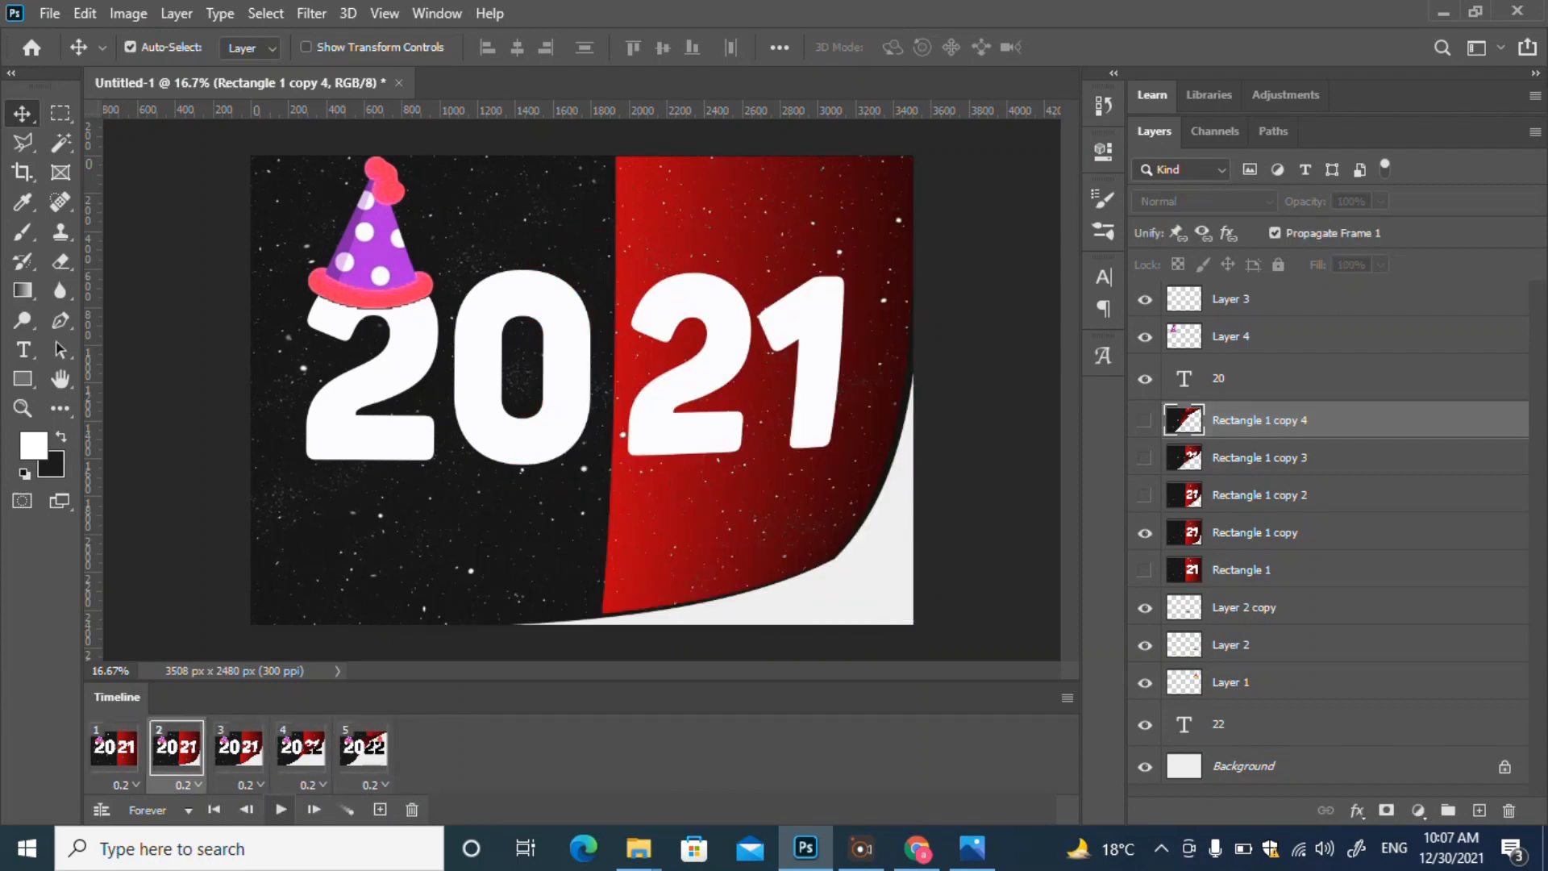
Step: Select the fifth frame and add a new layer above Rectangle 1 copy 4
click(363, 748)
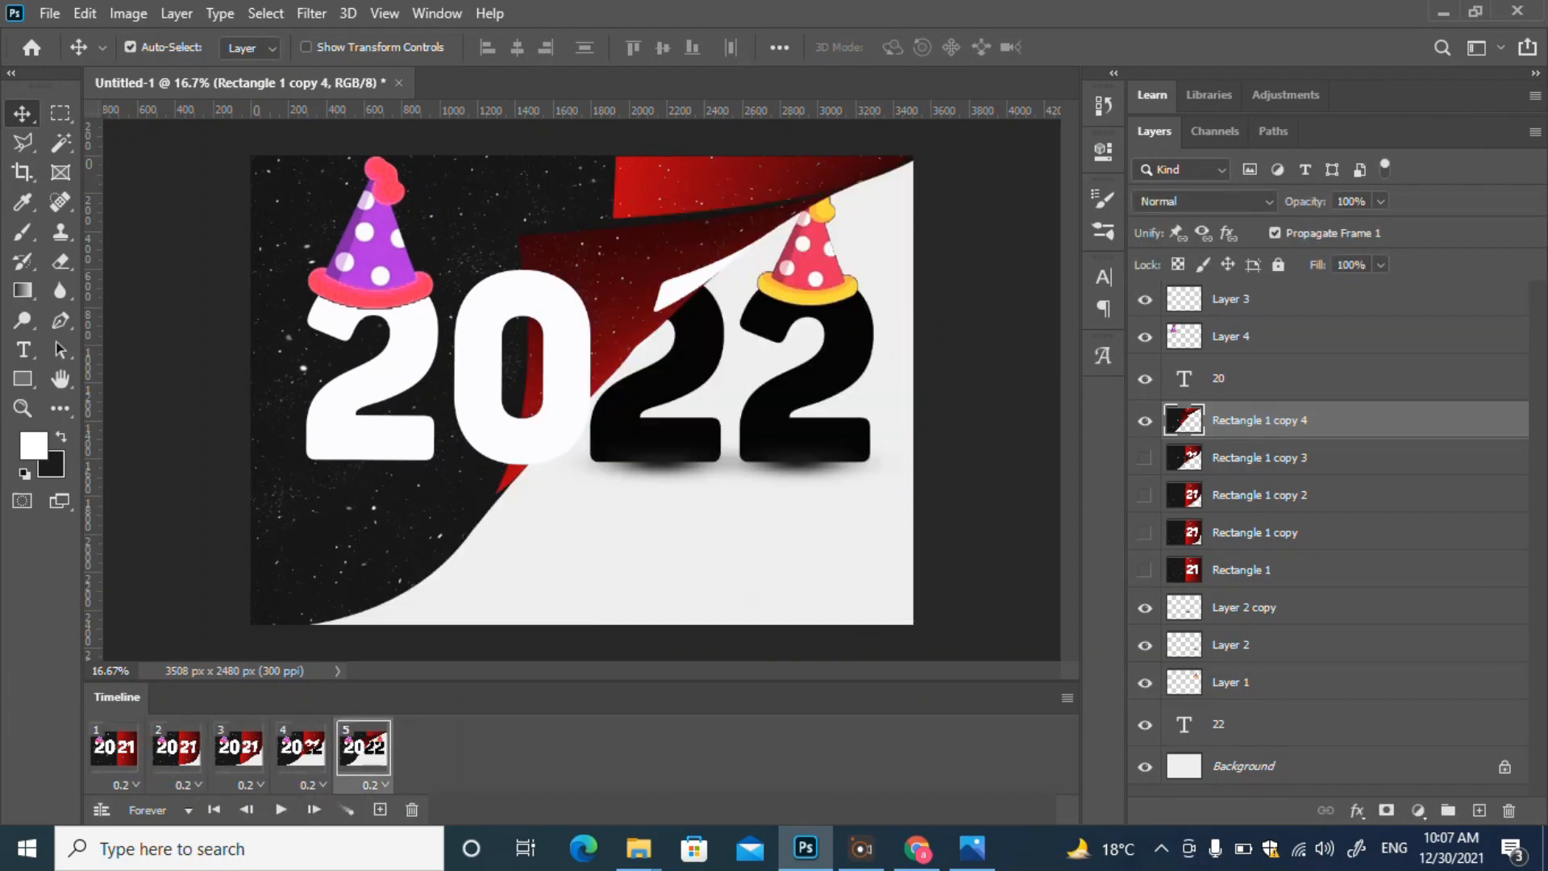
click(50, 13)
click(347, 13)
click(49, 13)
click(1478, 810)
Step: Open new-year-party-elements-collection_23-2147984436.jpg and select the area around the rocket
click(49, 13)
click(64, 55)
drag(754, 157, 754, 390)
scroll(467, 282, up, 3)
double_click(266, 347)
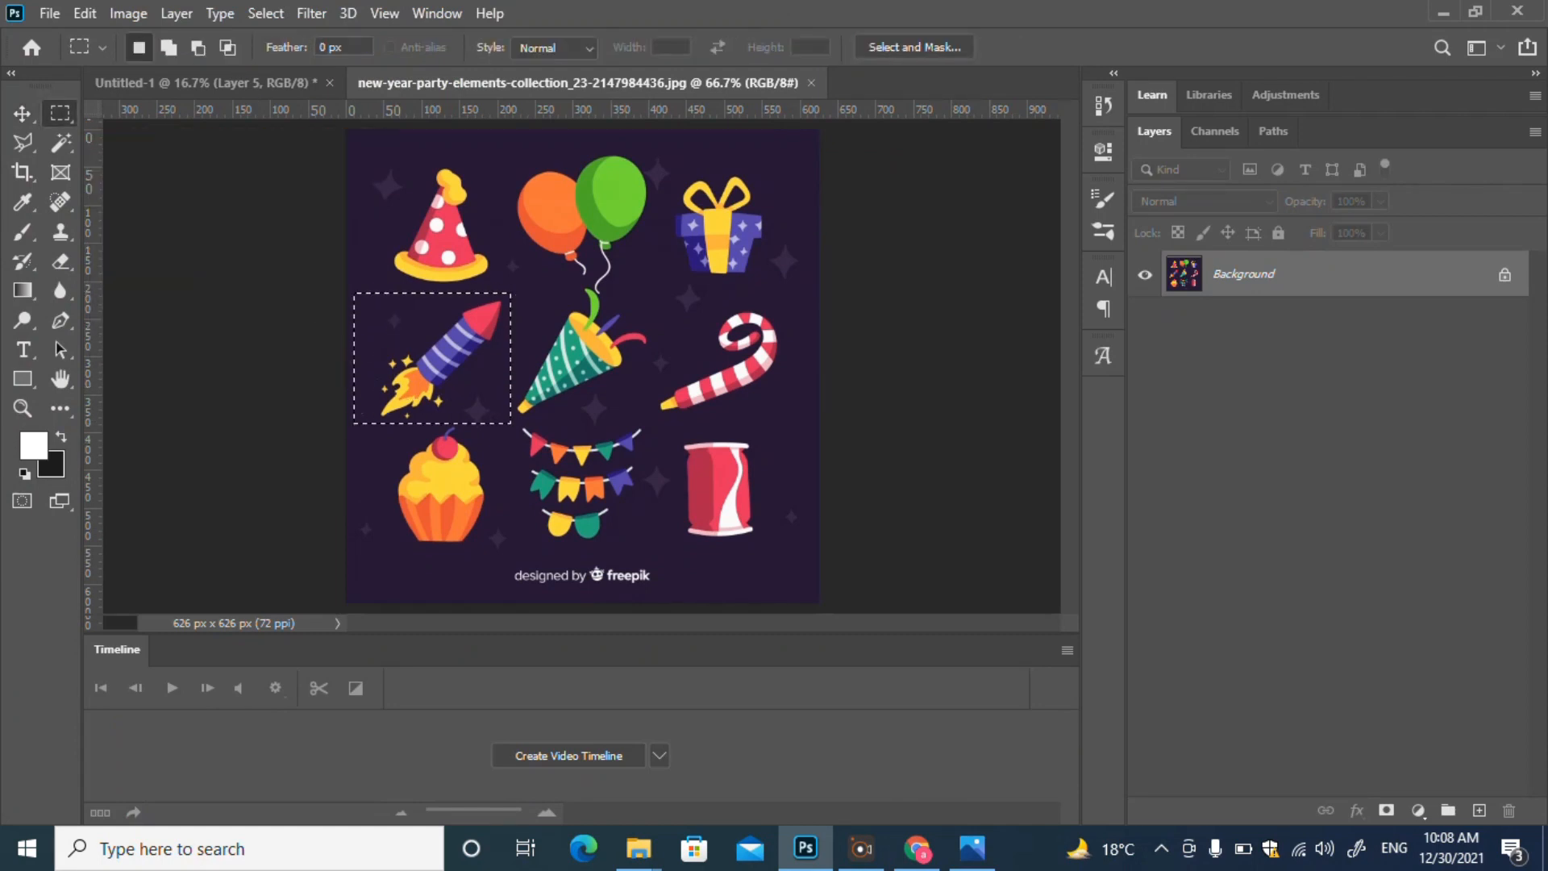
Step: Copy the selected rocket picture into Untitled-1 just below the zero, then close the source image
drag(459, 83, 815, 216)
key(v)
drag(814, 484, 446, 459)
click(1188, 214)
Step: Enlarge the rocket picture to about 858 × 729 px and position it below the first 2 of 22
key(ctrl+t)
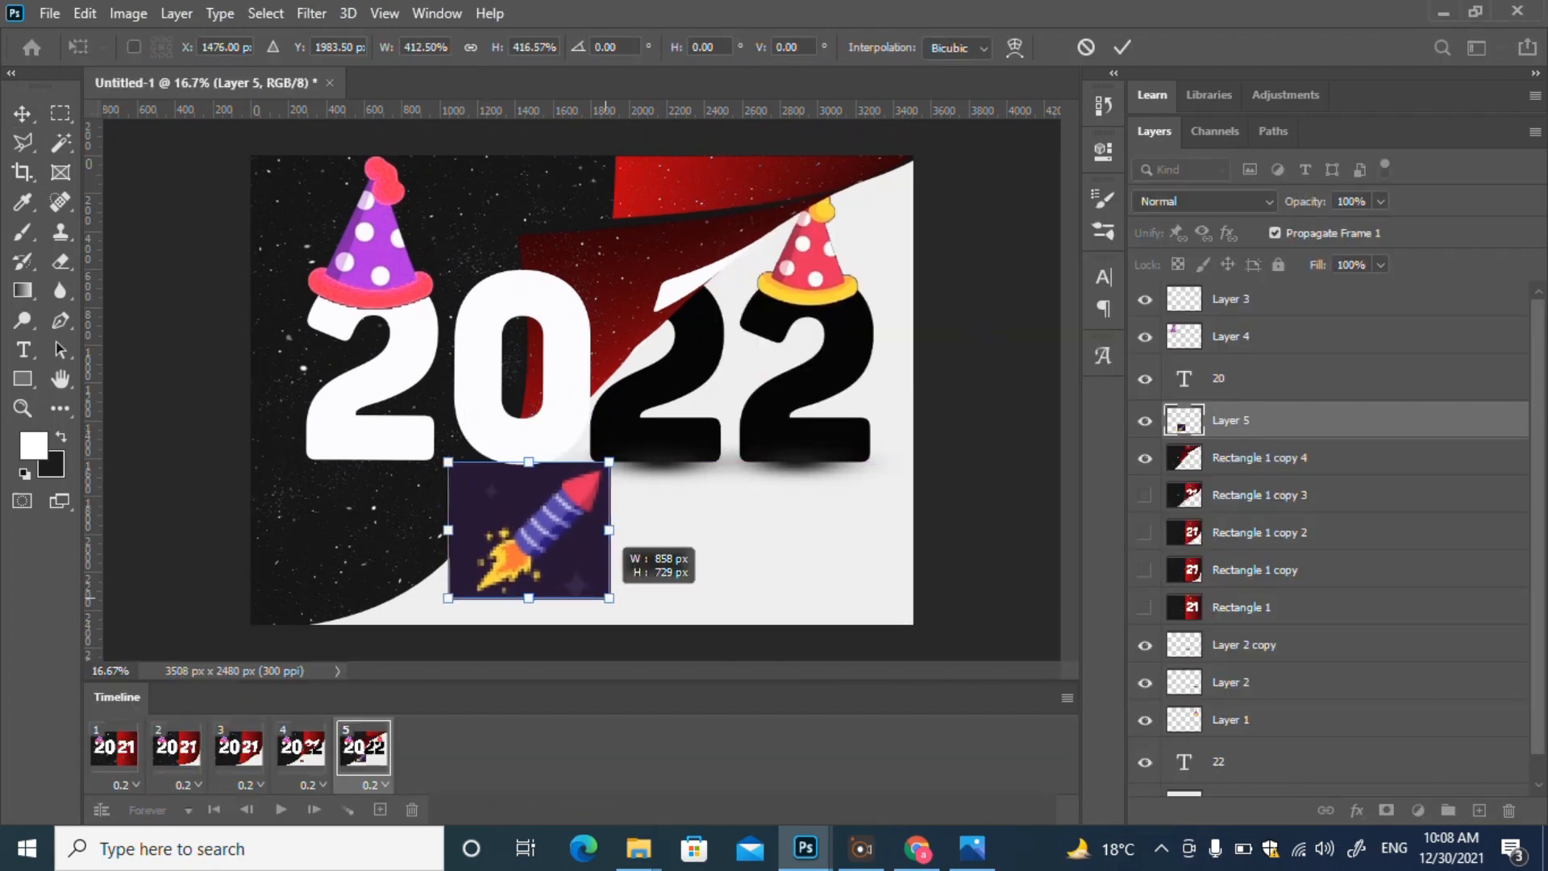
drag(609, 599, 609, 603)
drag(548, 580, 604, 601)
key(Return)
Step: Select the dark background around the rocket with the Magic Wand and delete it
key(w)
click(570, 516)
key(Delete)
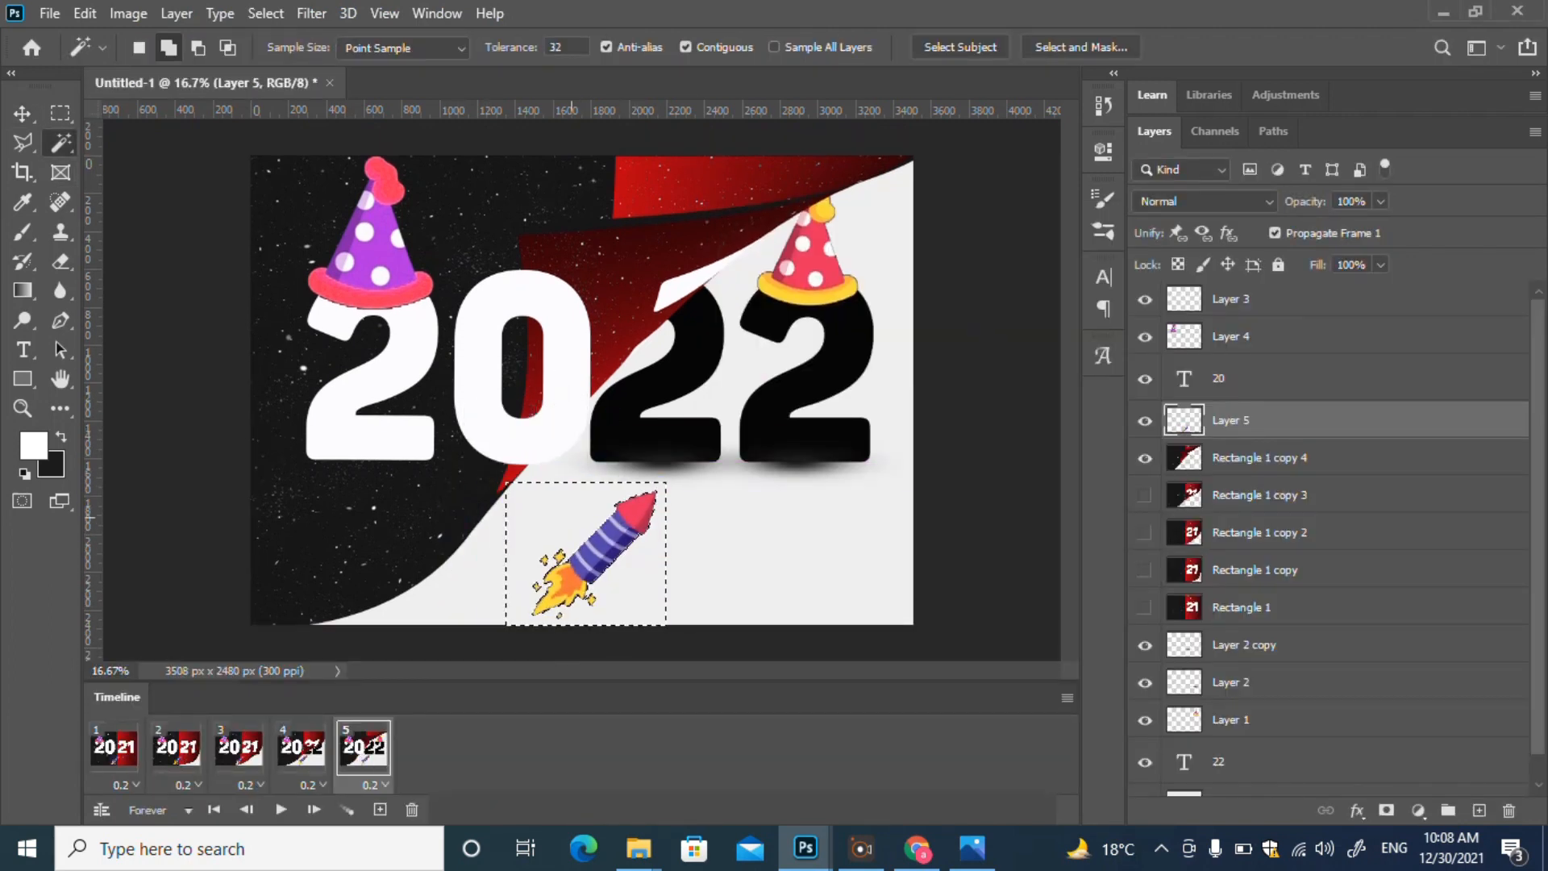
click(49, 12)
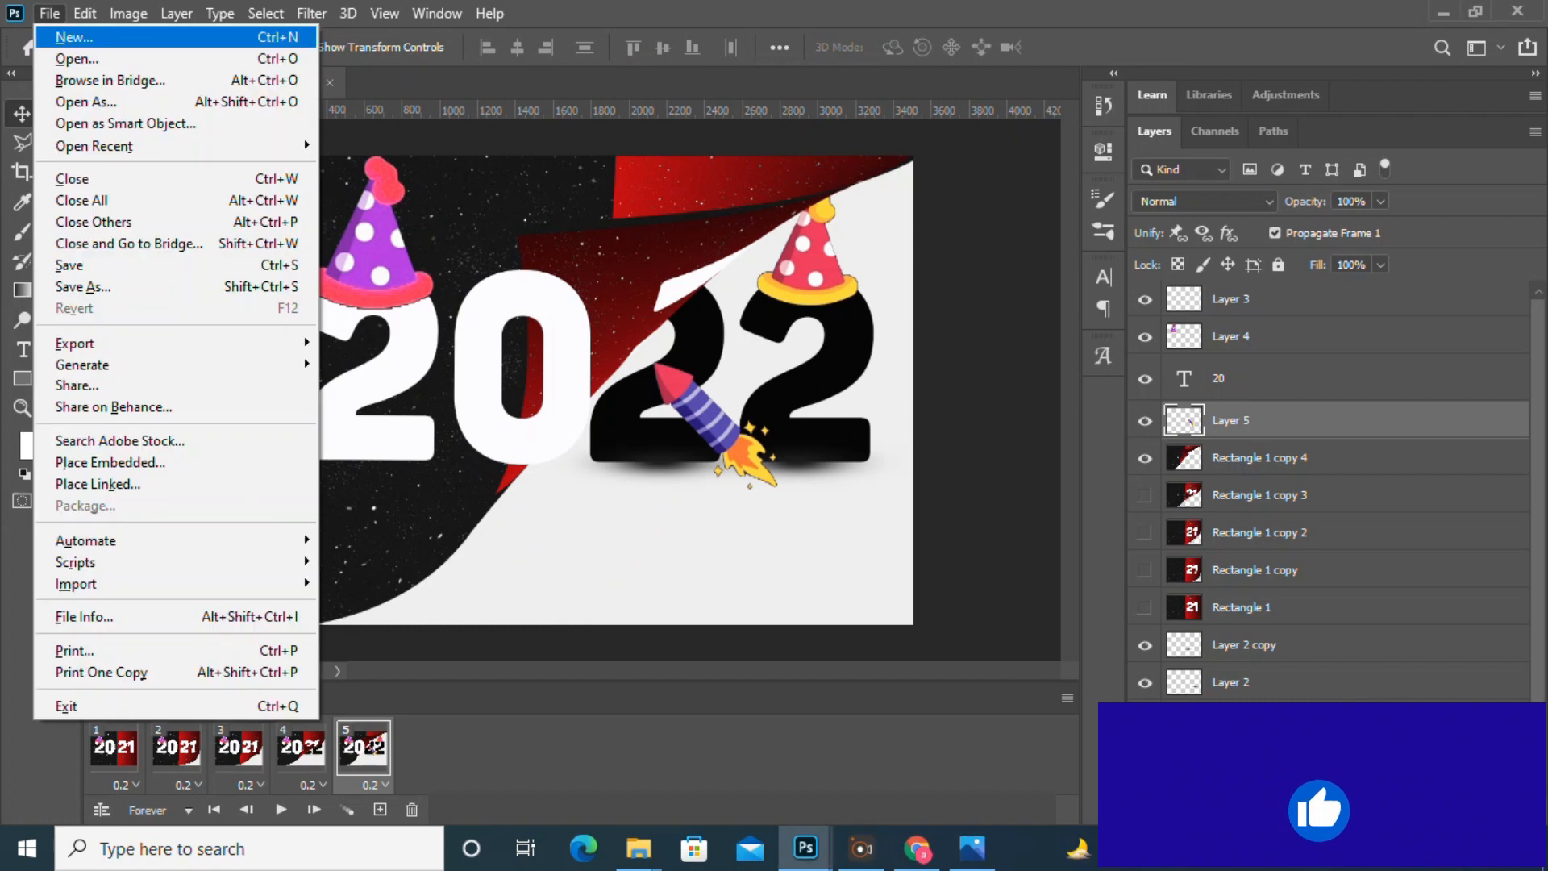
click(66, 59)
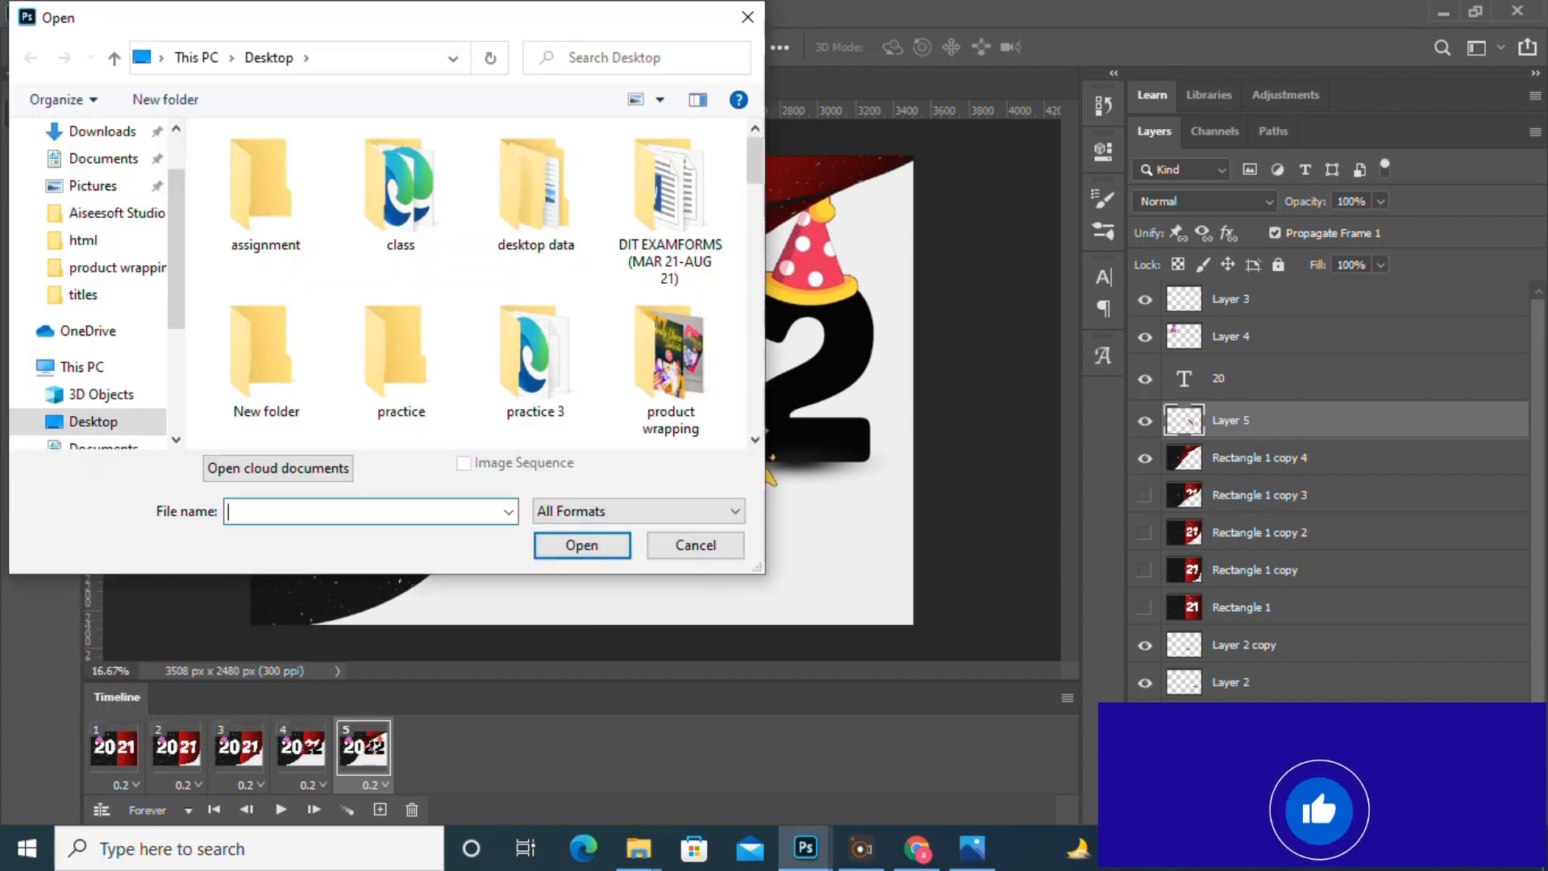
scroll(89, 283, up, 1)
click(103, 230)
click(102, 204)
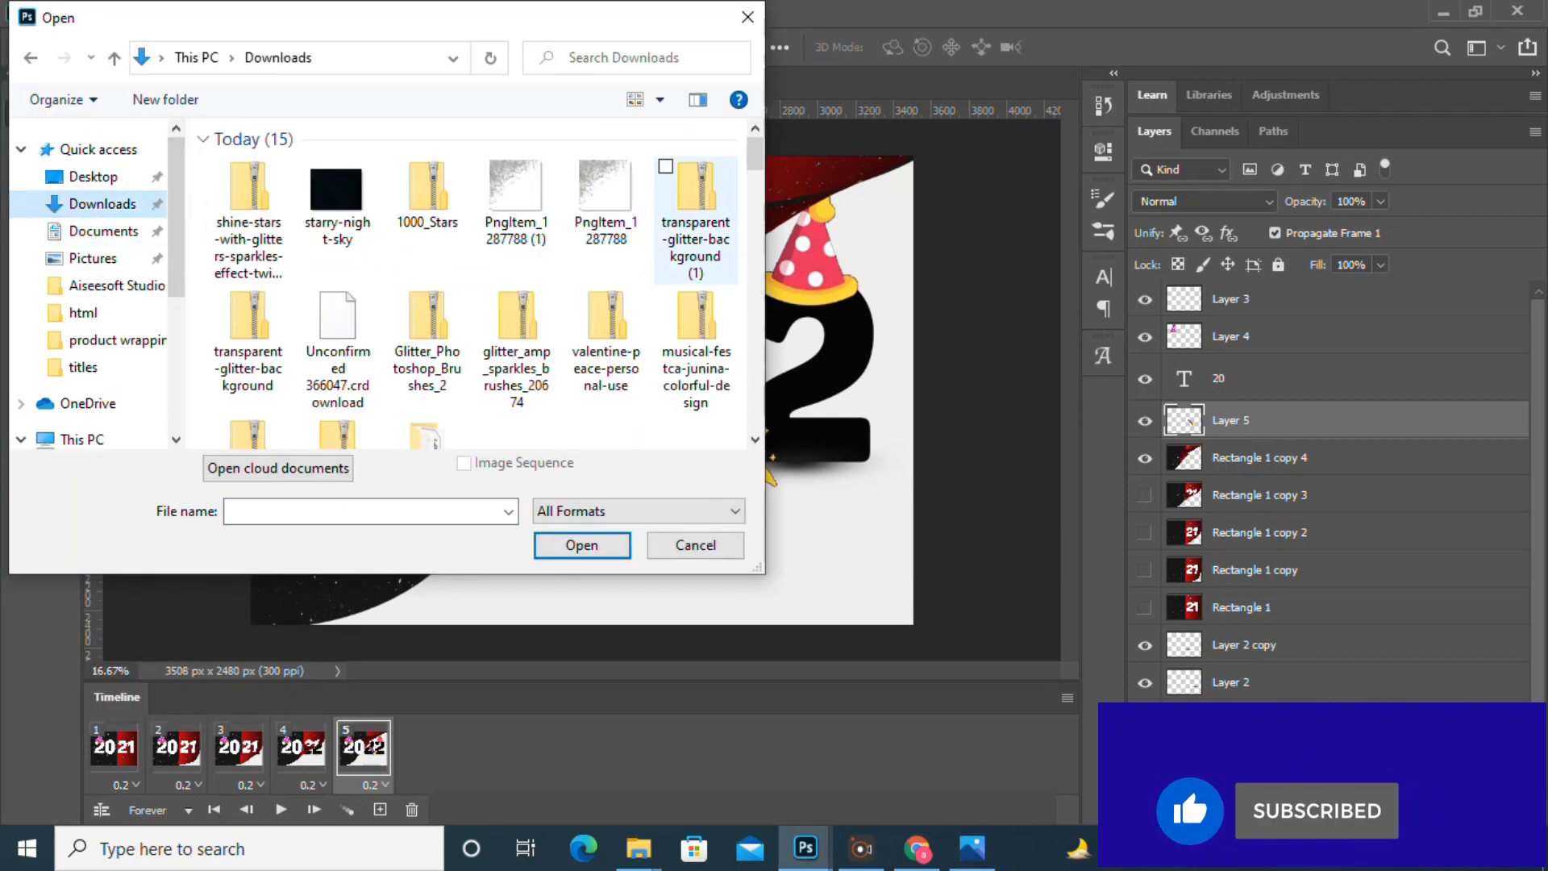
click(92, 177)
scroll(669, 346, down, 6)
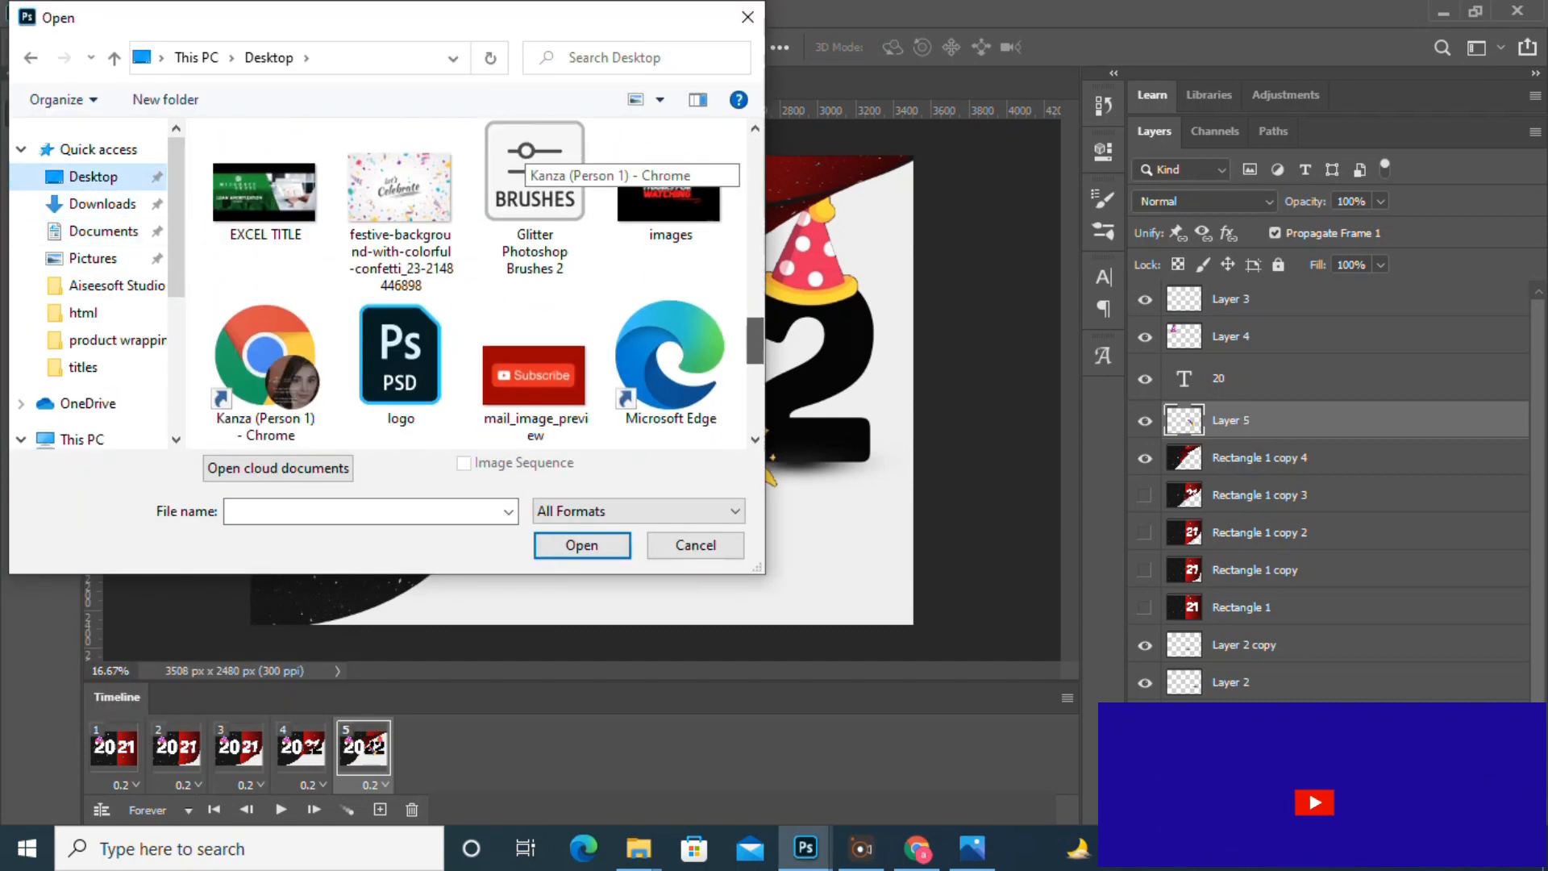
scroll(532, 346, down, 2)
scroll(532, 346, up, 8)
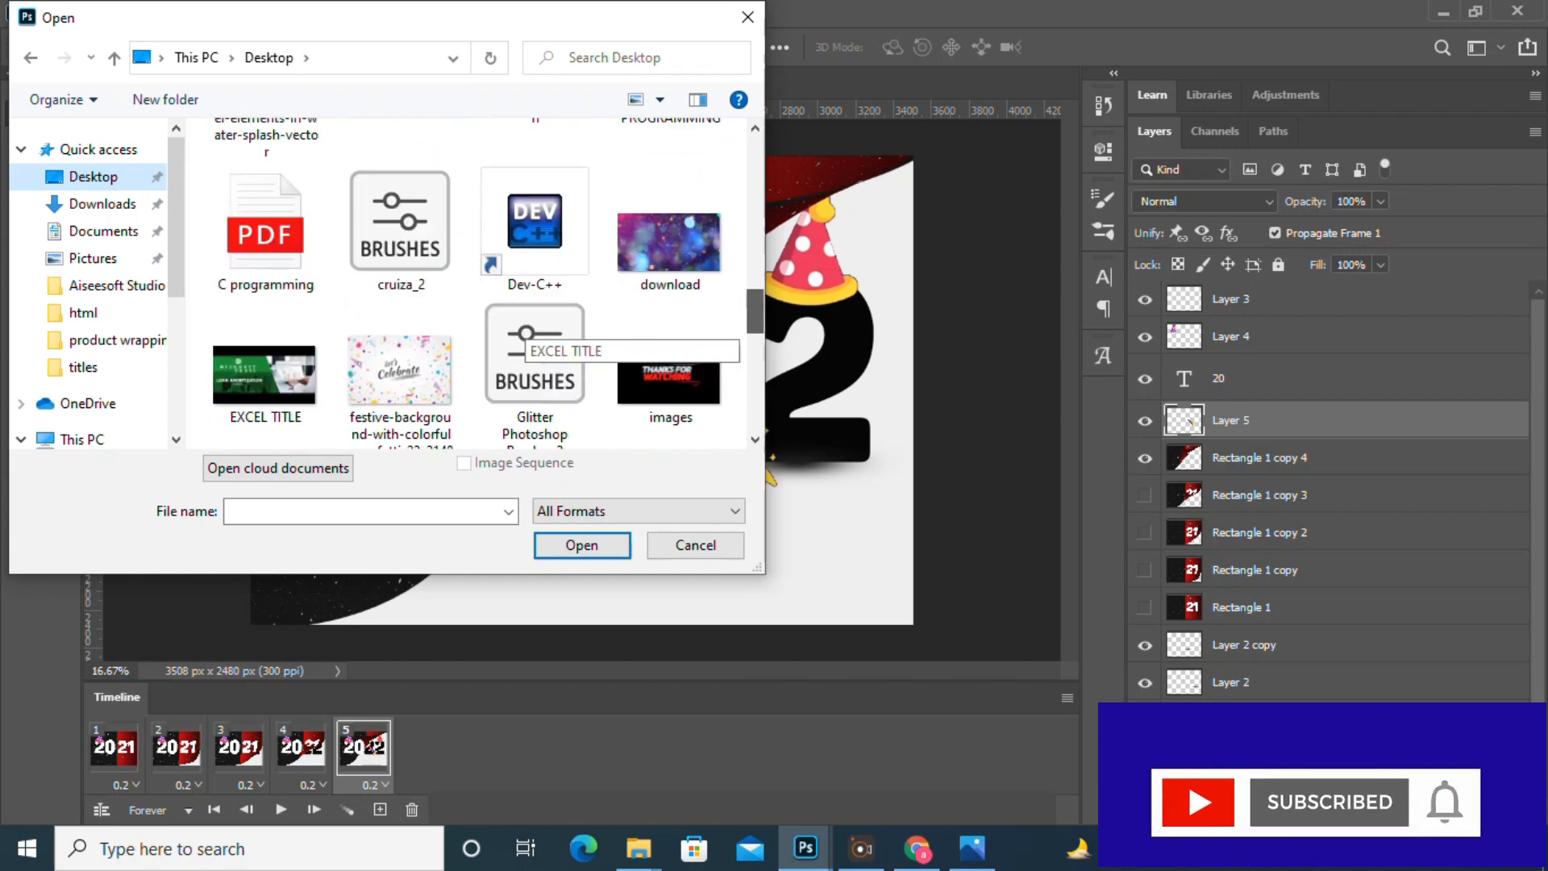
scroll(524, 339, down, 3)
double_click(408, 307)
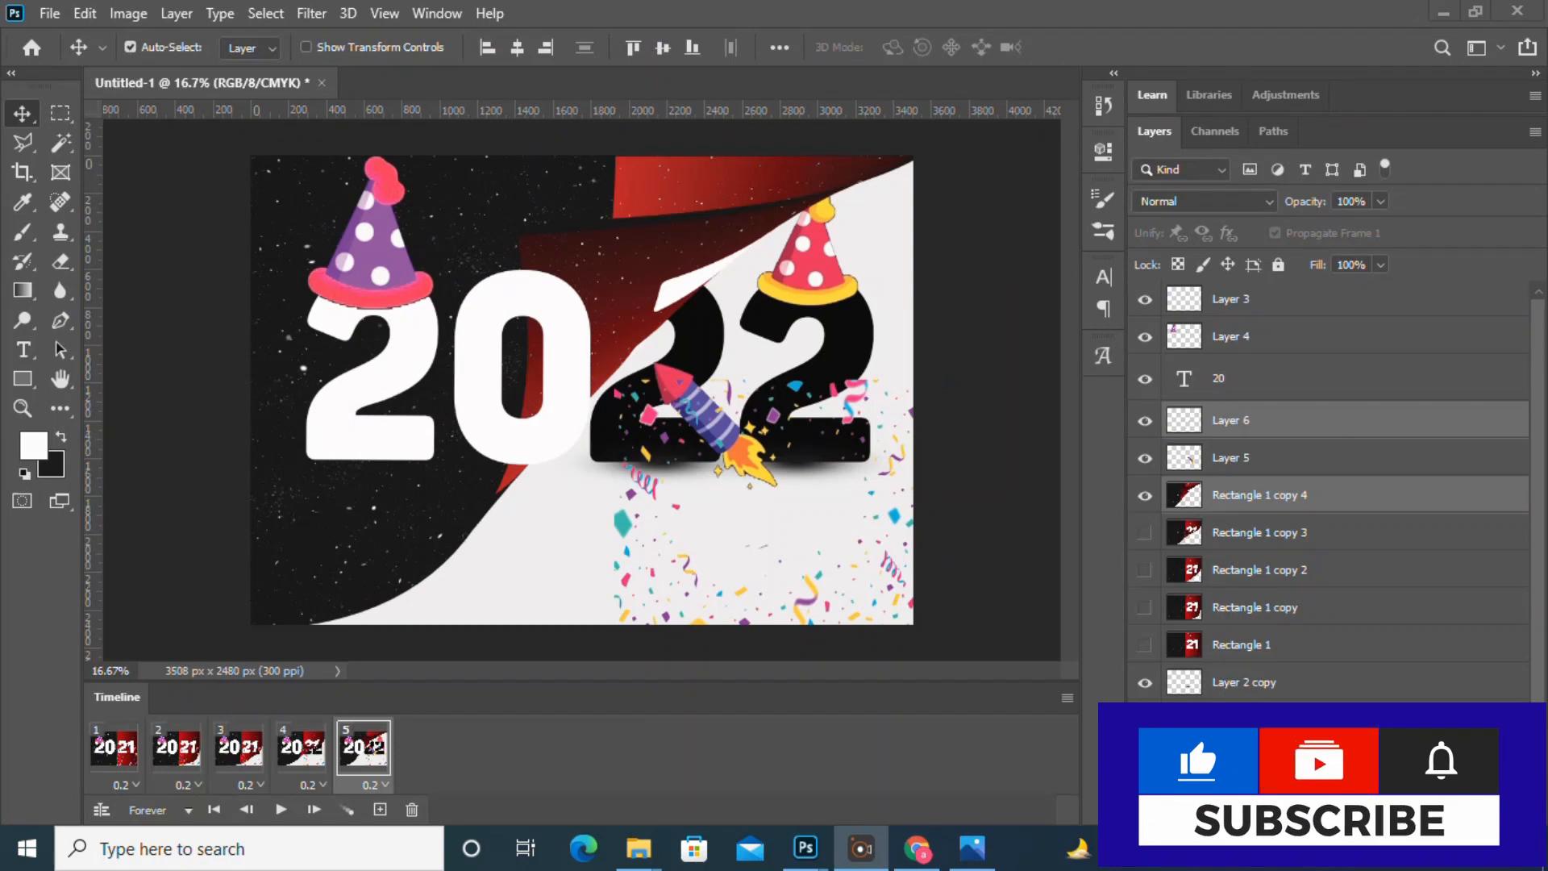
Step: Play and stop the animation to check how the confetti appears across the frames
click(281, 809)
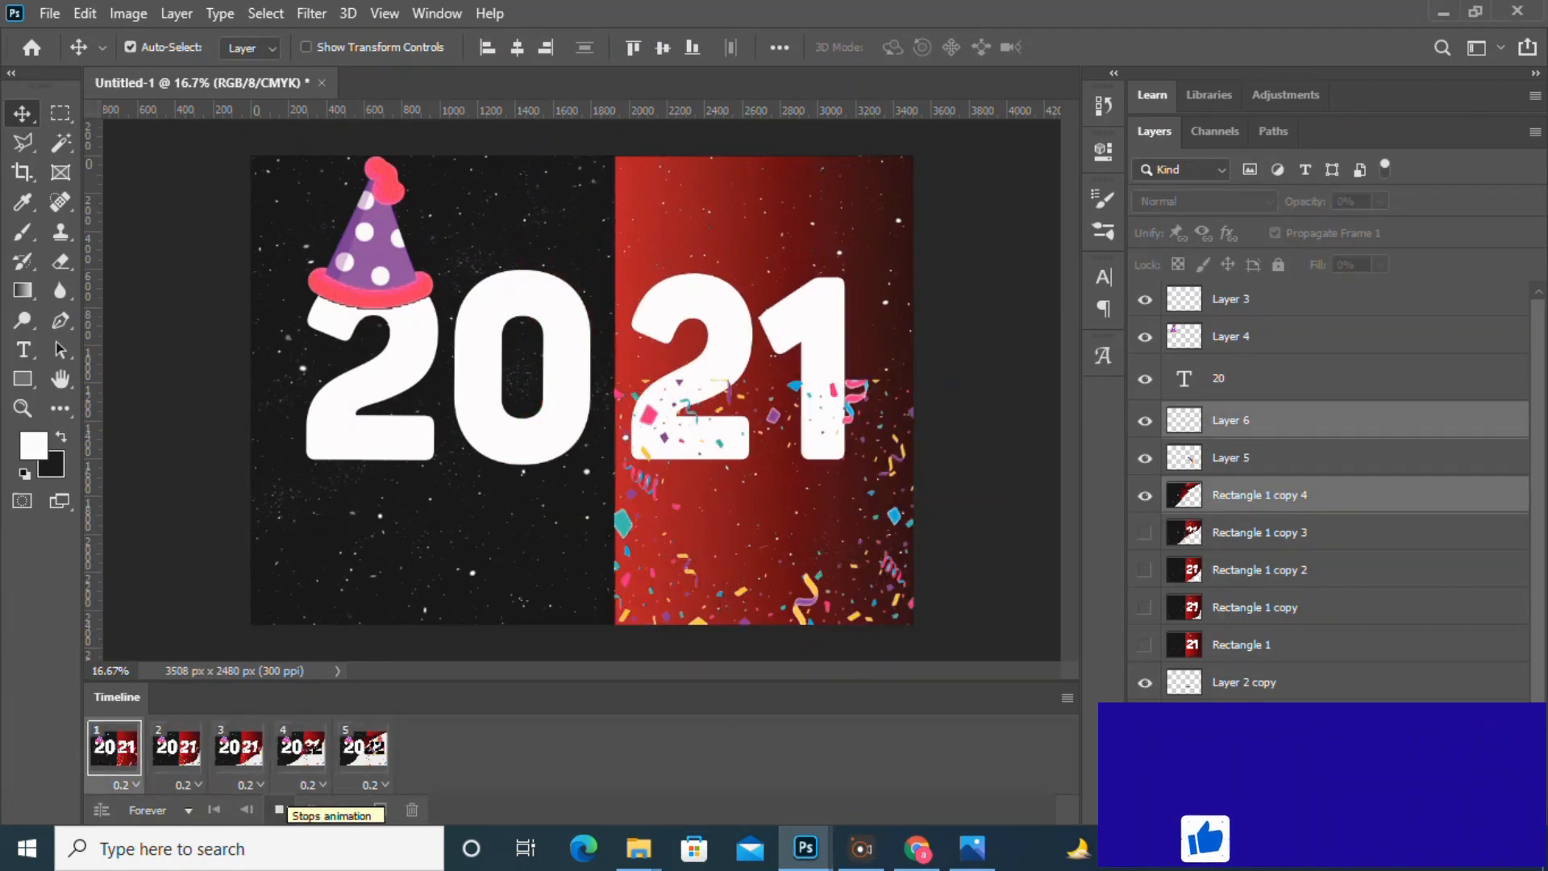
click(281, 809)
Step: Duplicate the confetti layer four times on the fifth frame, spreading the copies over the white area and the 22
click(362, 747)
mouse_move(823, 601)
mouse_down()
mouse_move(788, 563)
mouse_move(823, 602)
mouse_up()
click(823, 602)
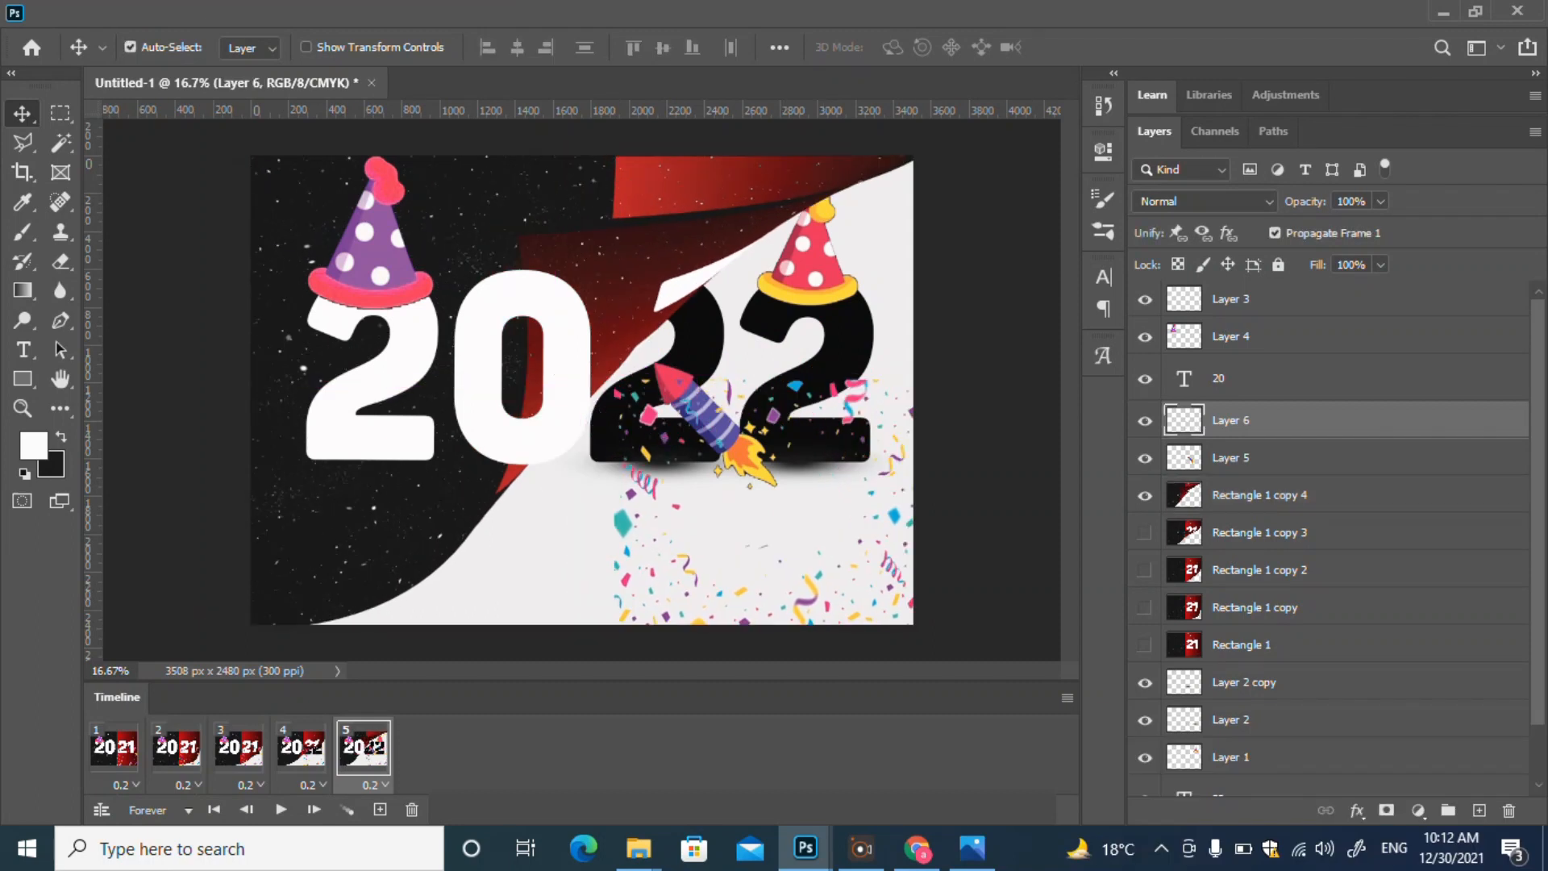
drag(594, 500, 672, 313)
drag(606, 489, 662, 579)
drag(662, 573, 675, 327)
drag(818, 381, 816, 220)
click(967, 266)
Step: Play the animation to review the added confetti copies
click(280, 809)
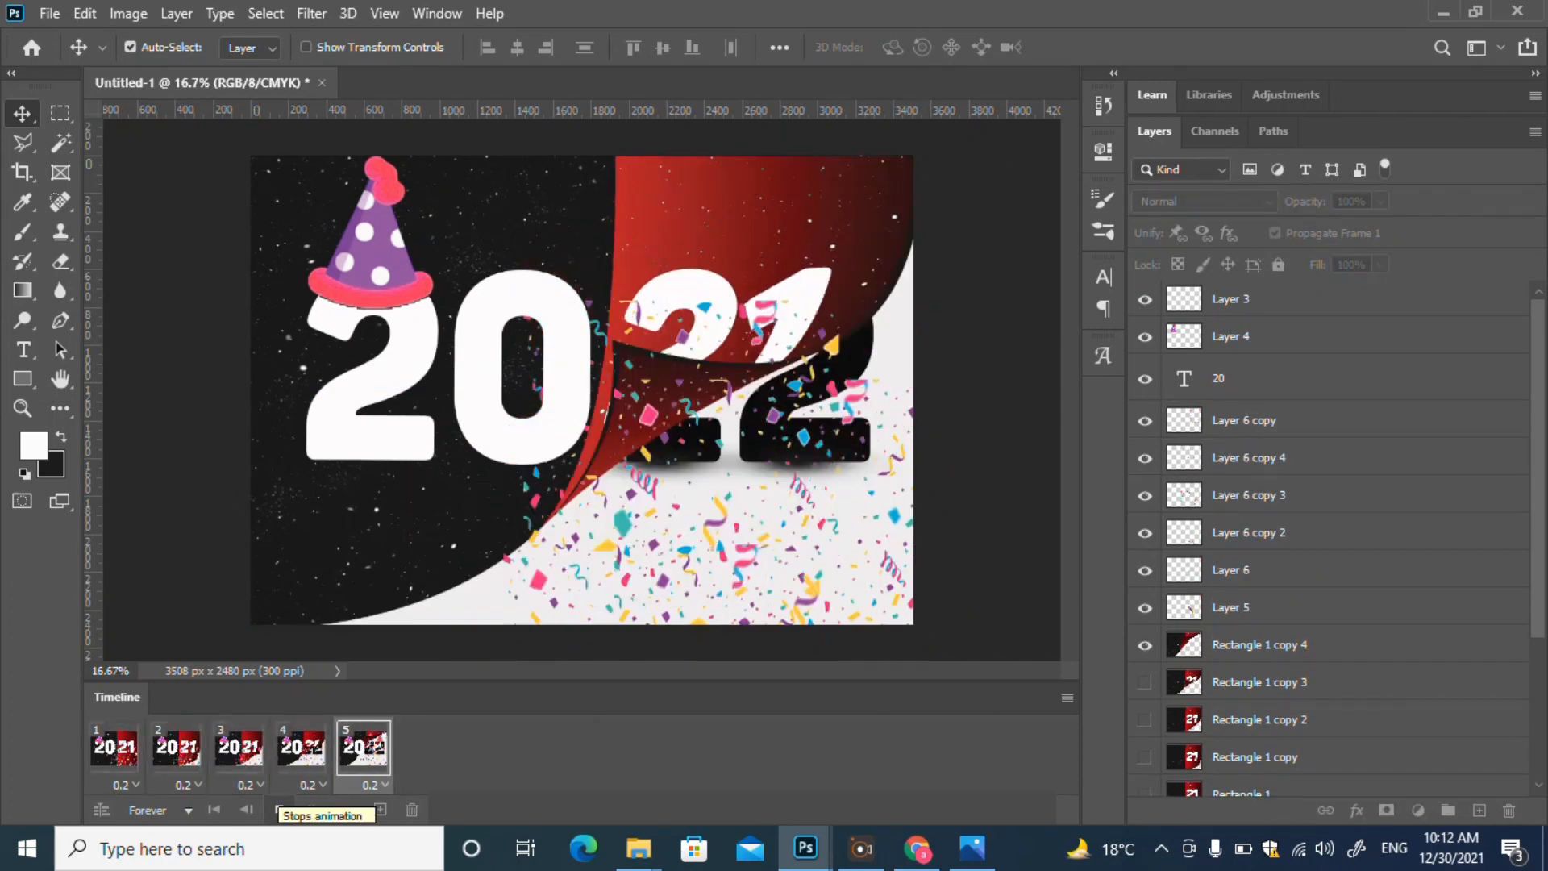
click(280, 810)
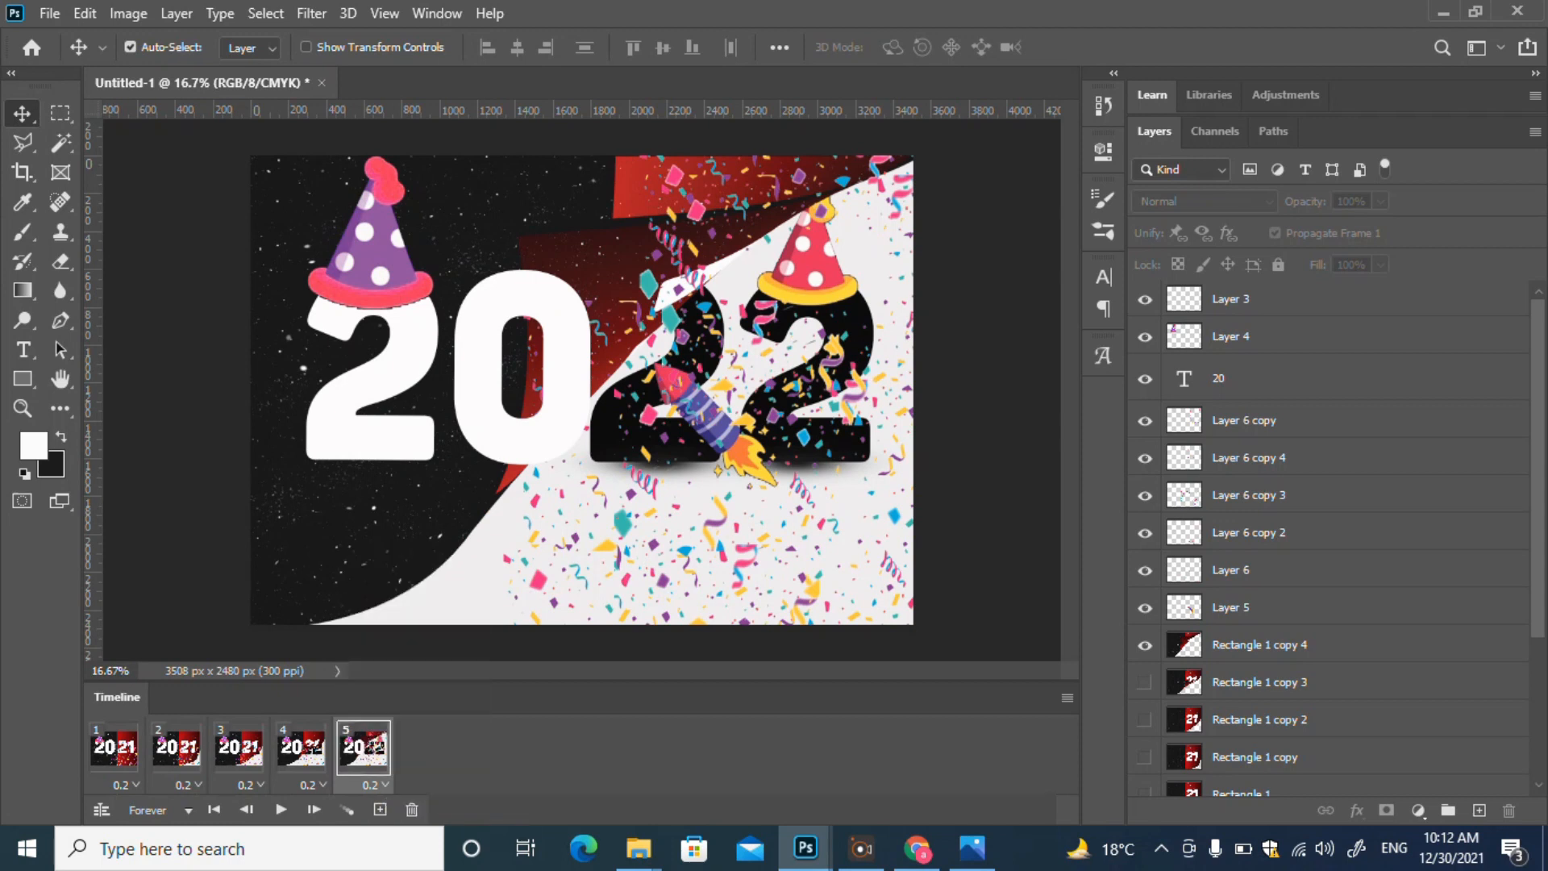
click(280, 809)
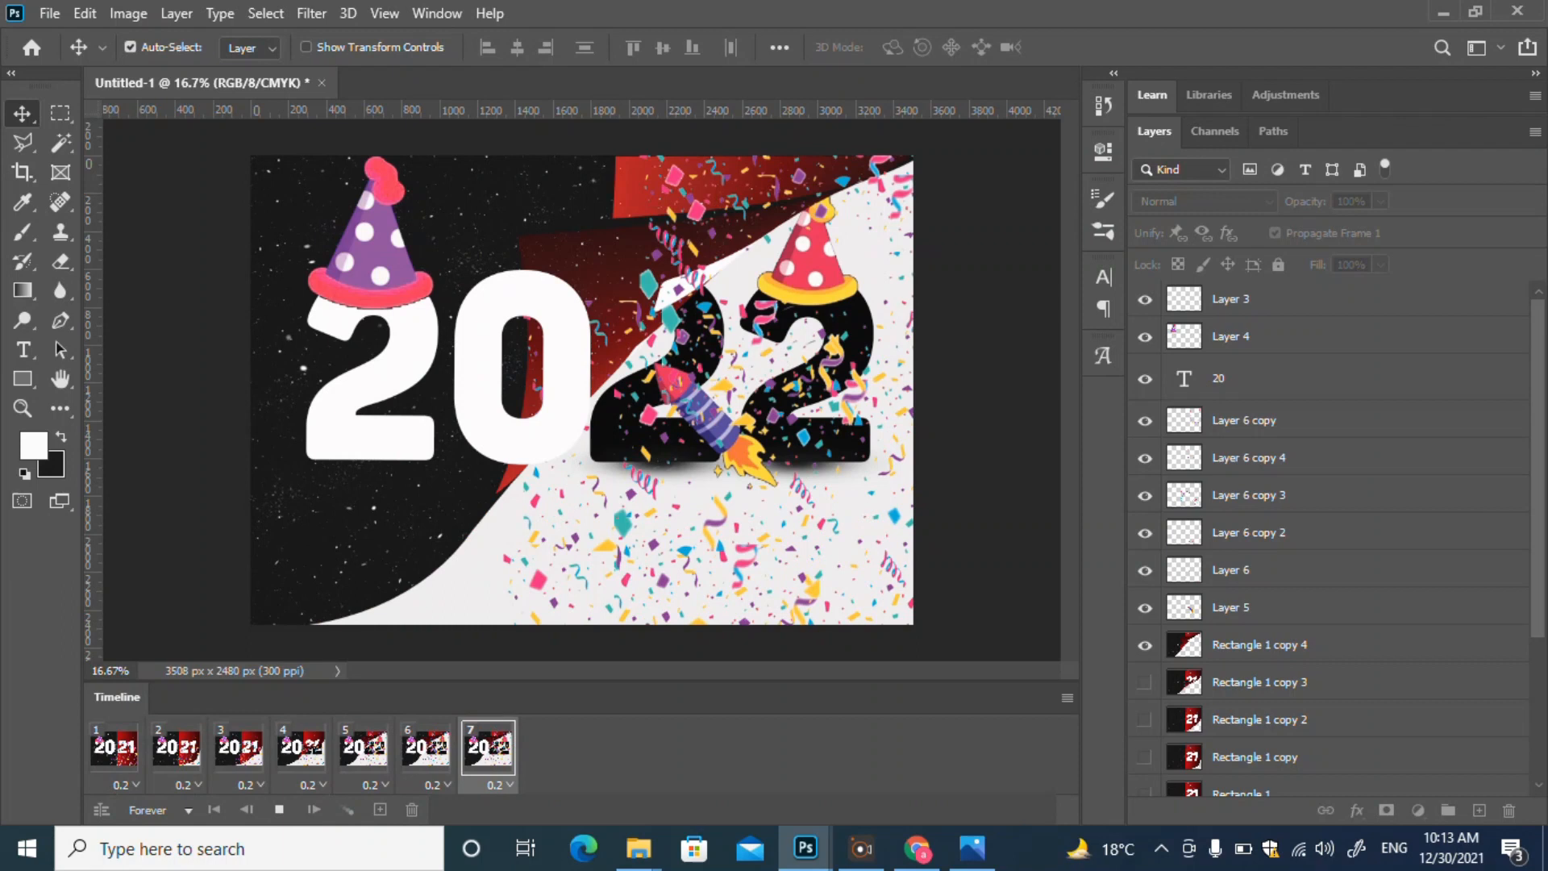
Step: Set the delay of the seventh frame to 0.5 seconds and play the animation
click(498, 784)
click(500, 620)
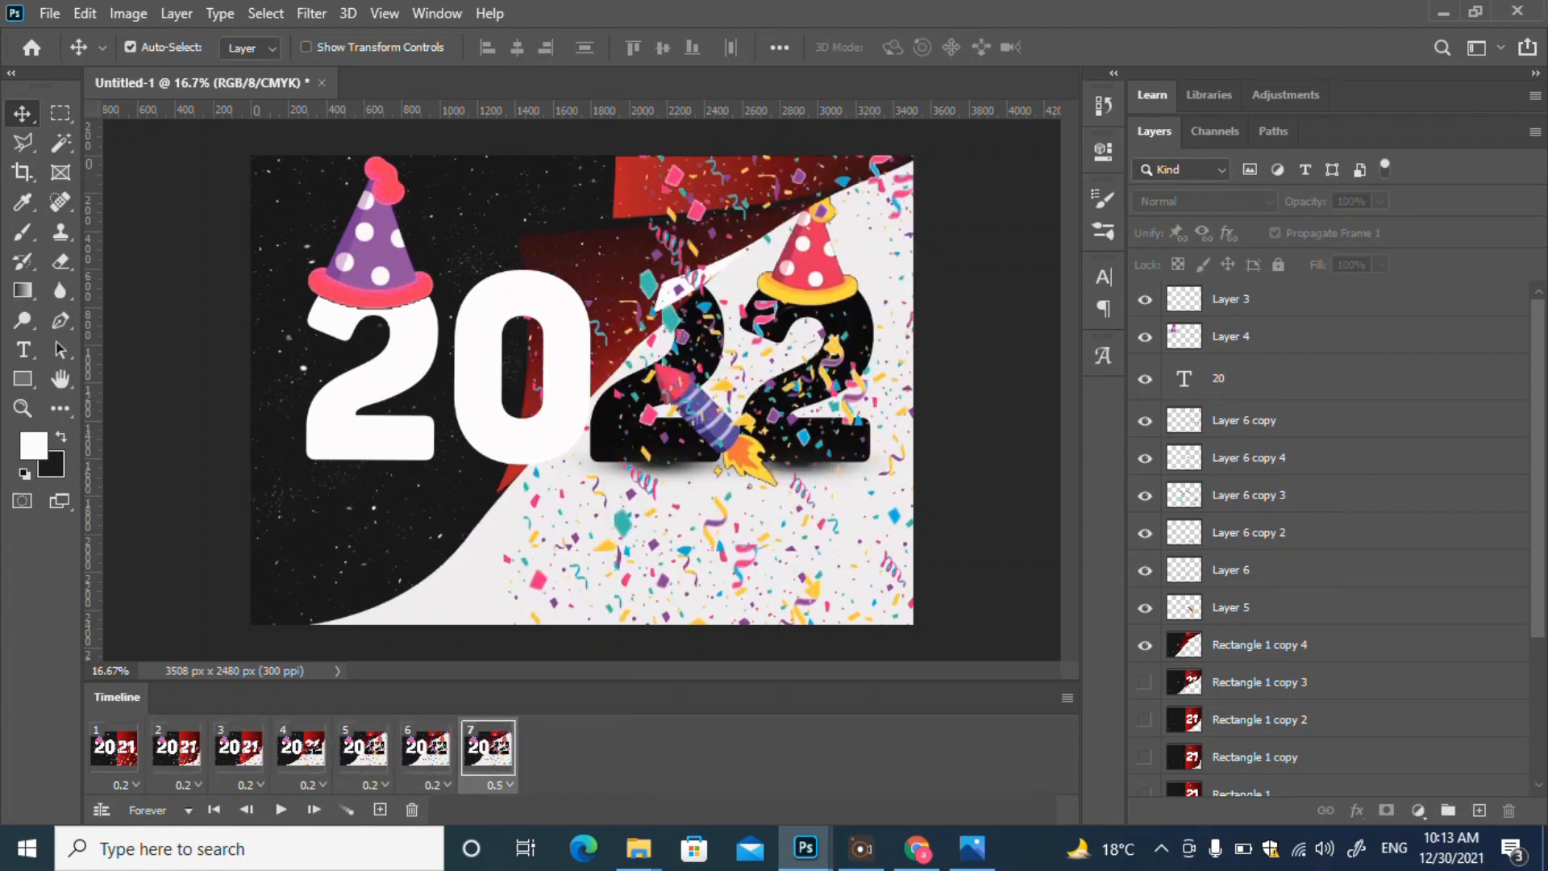
click(280, 809)
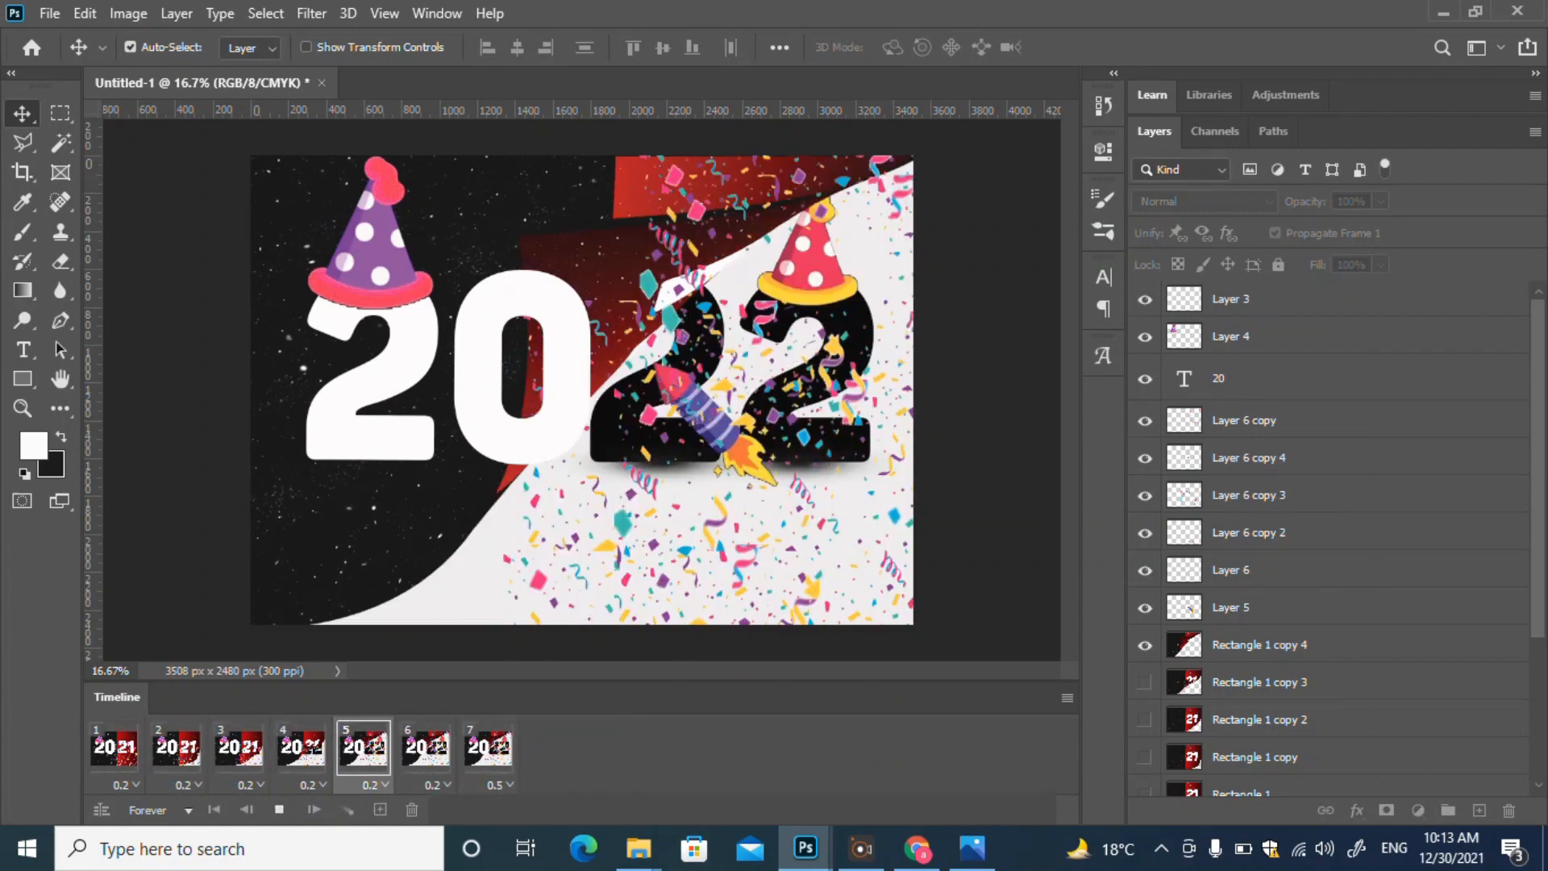